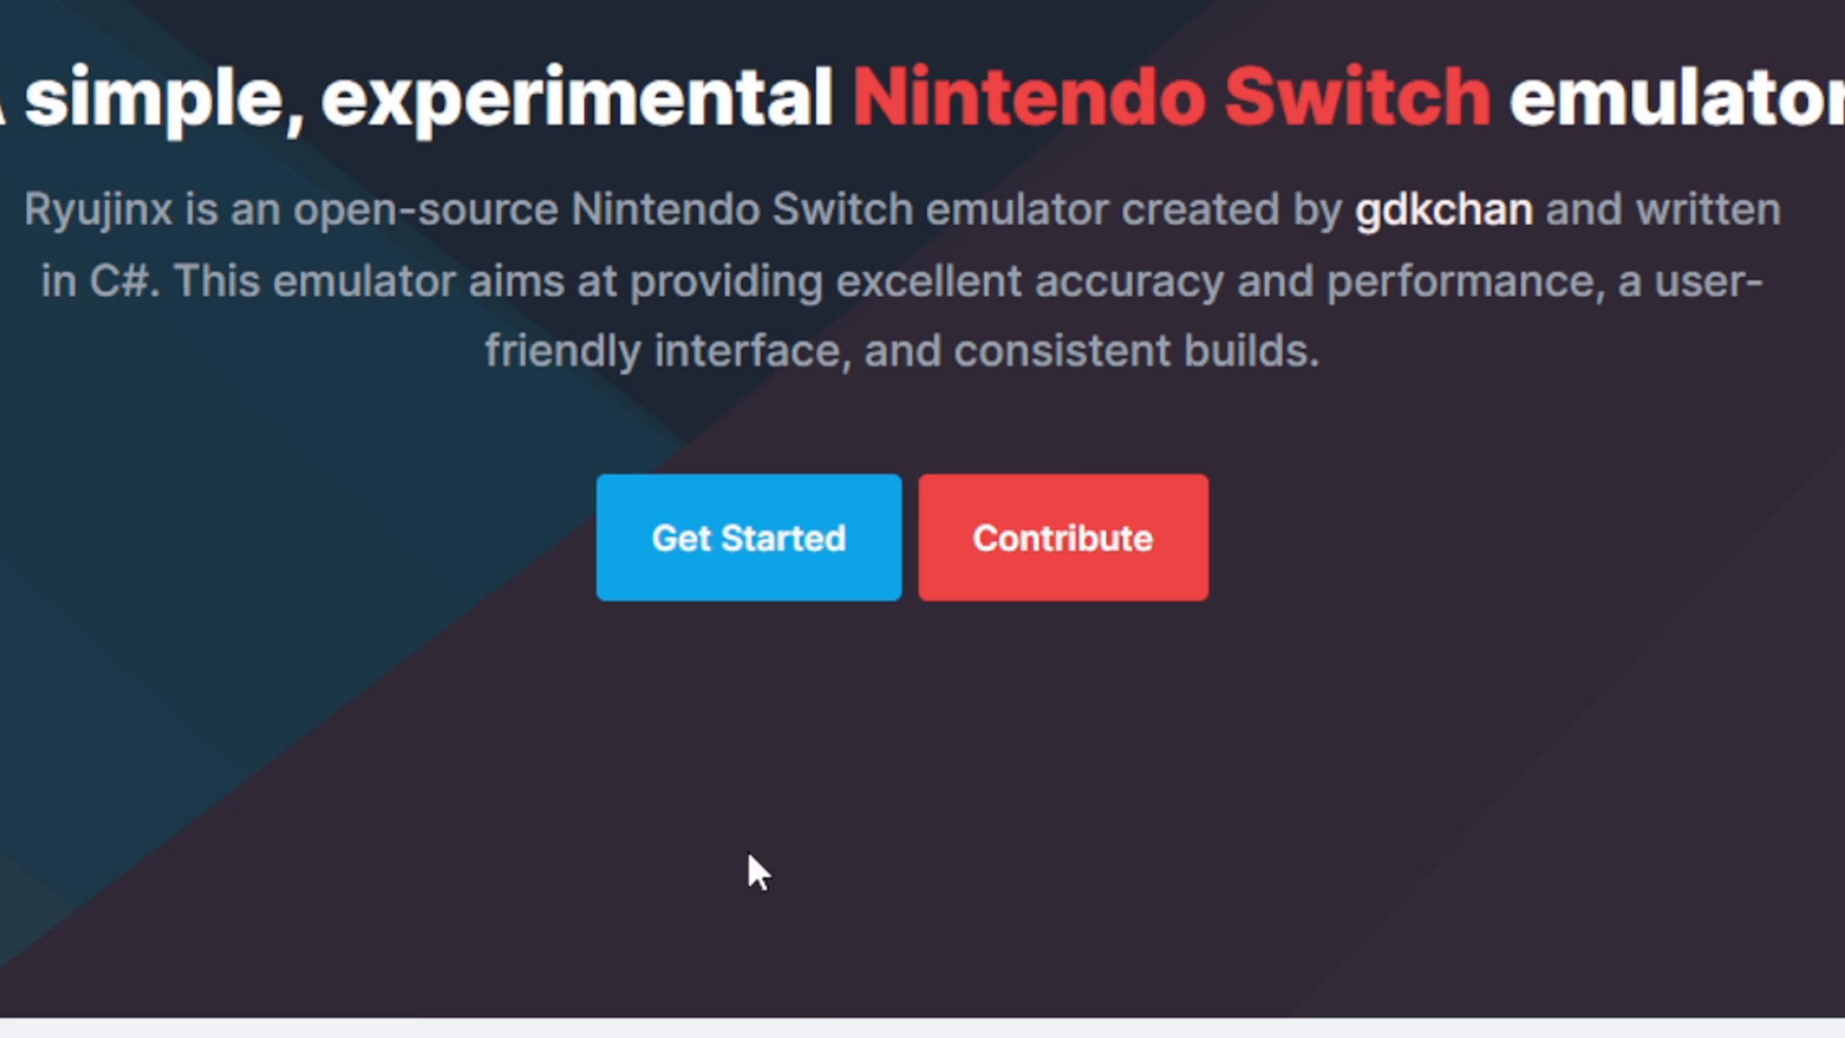
Step: Go from the Ryujinx homepage to its latest download page via Get Started
click(720, 555)
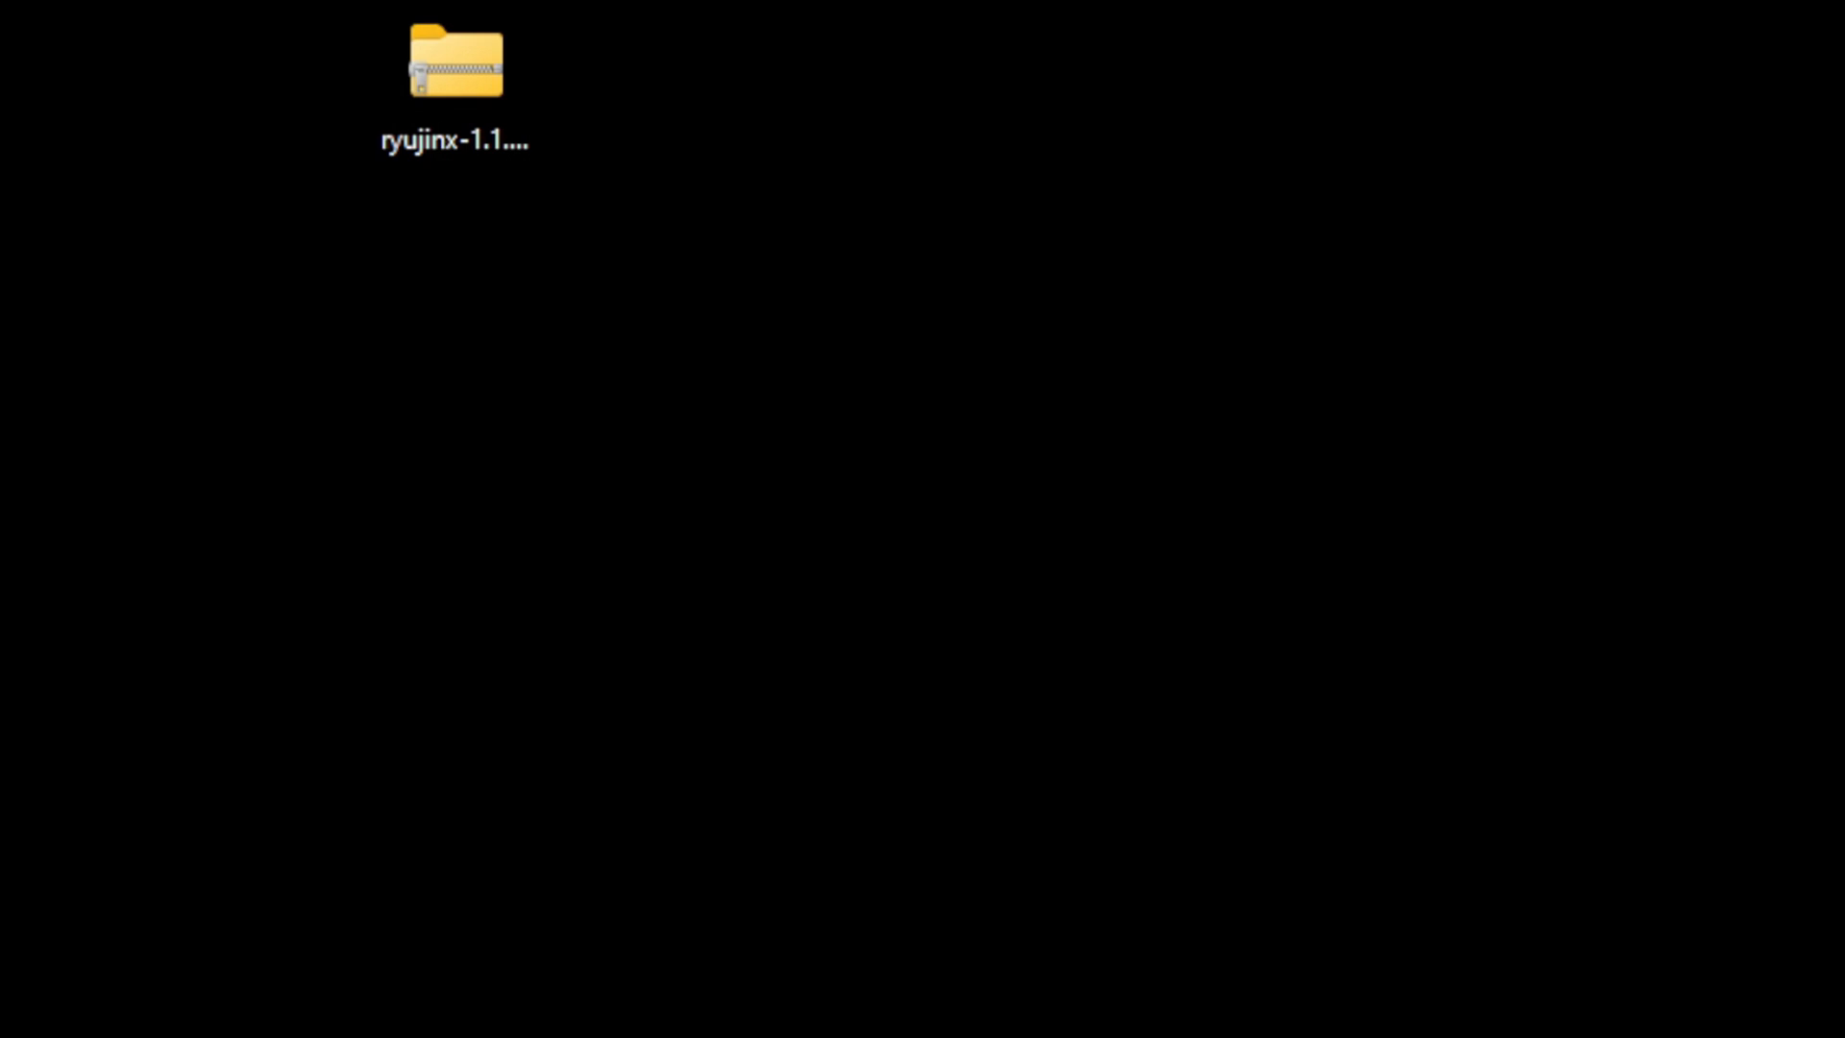
Step: Extract the Ryujinx zip with 7-Zip into its ryujinx-1.1.1111-win_x64 folder, then delete the zip
right_click(466, 98)
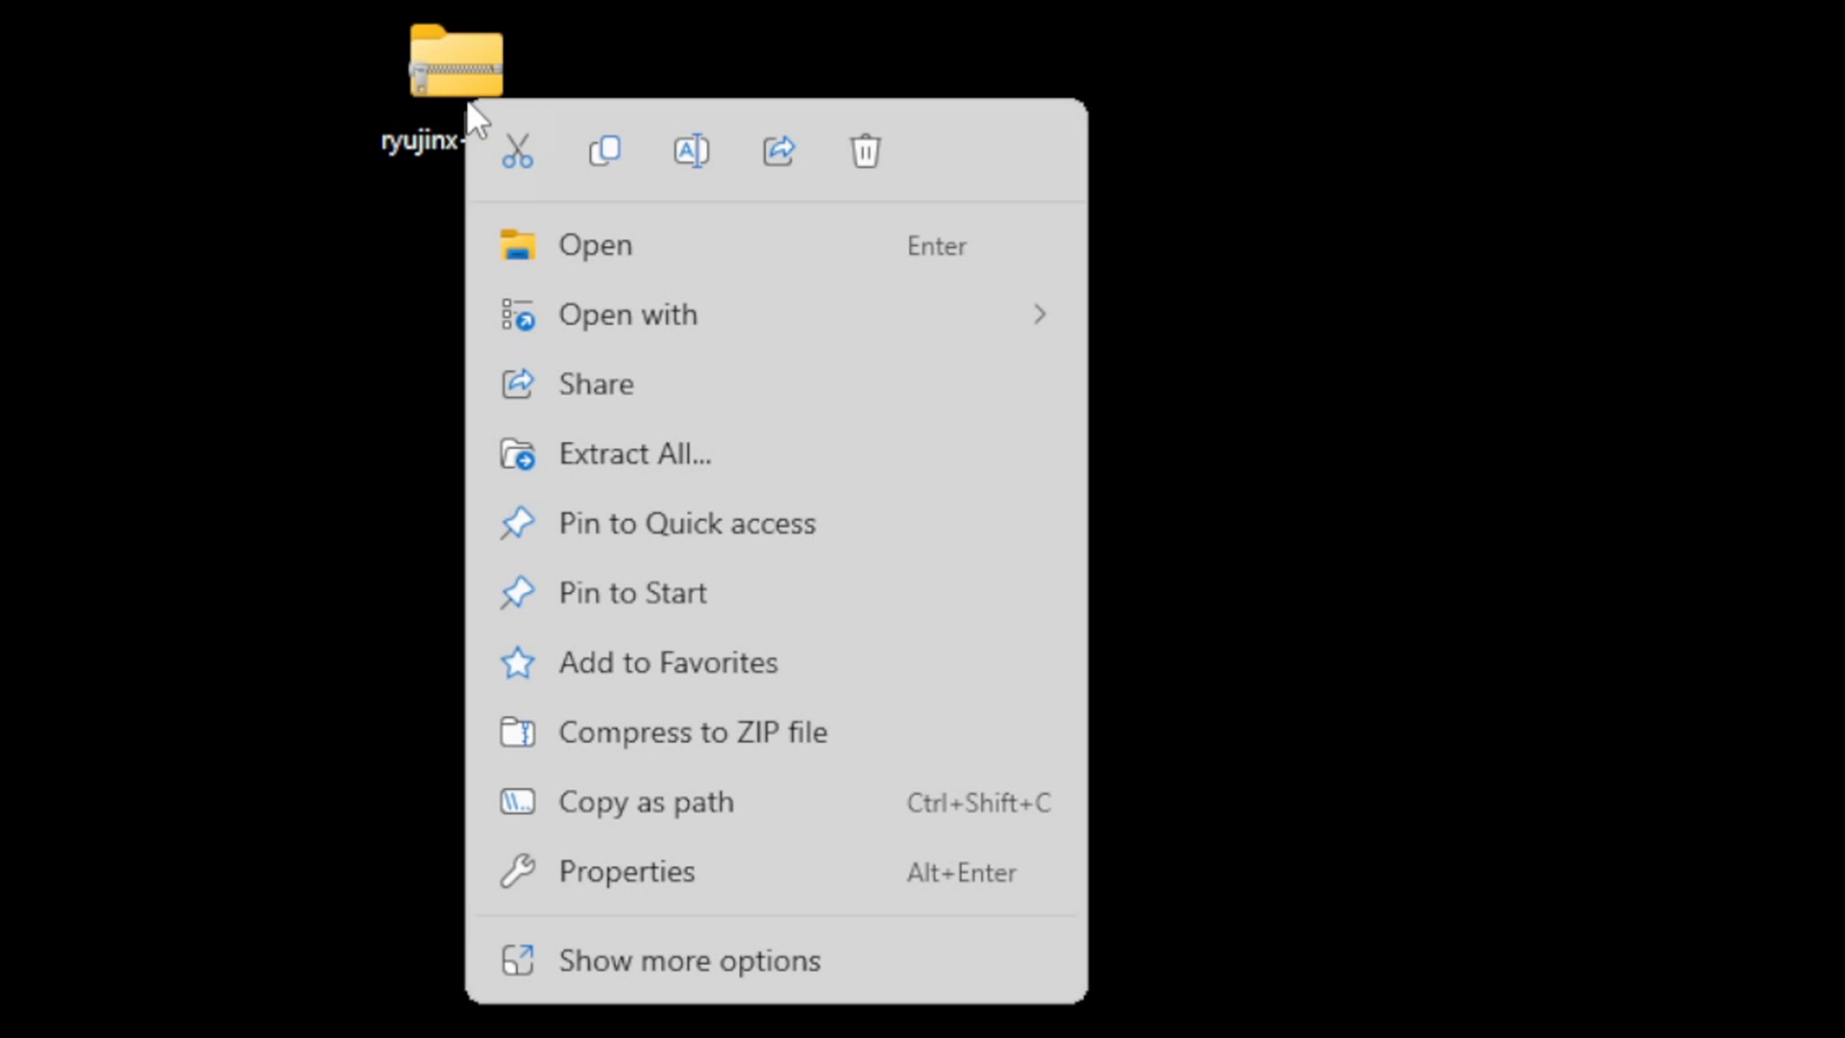
click(662, 958)
mouse_move(577, 338)
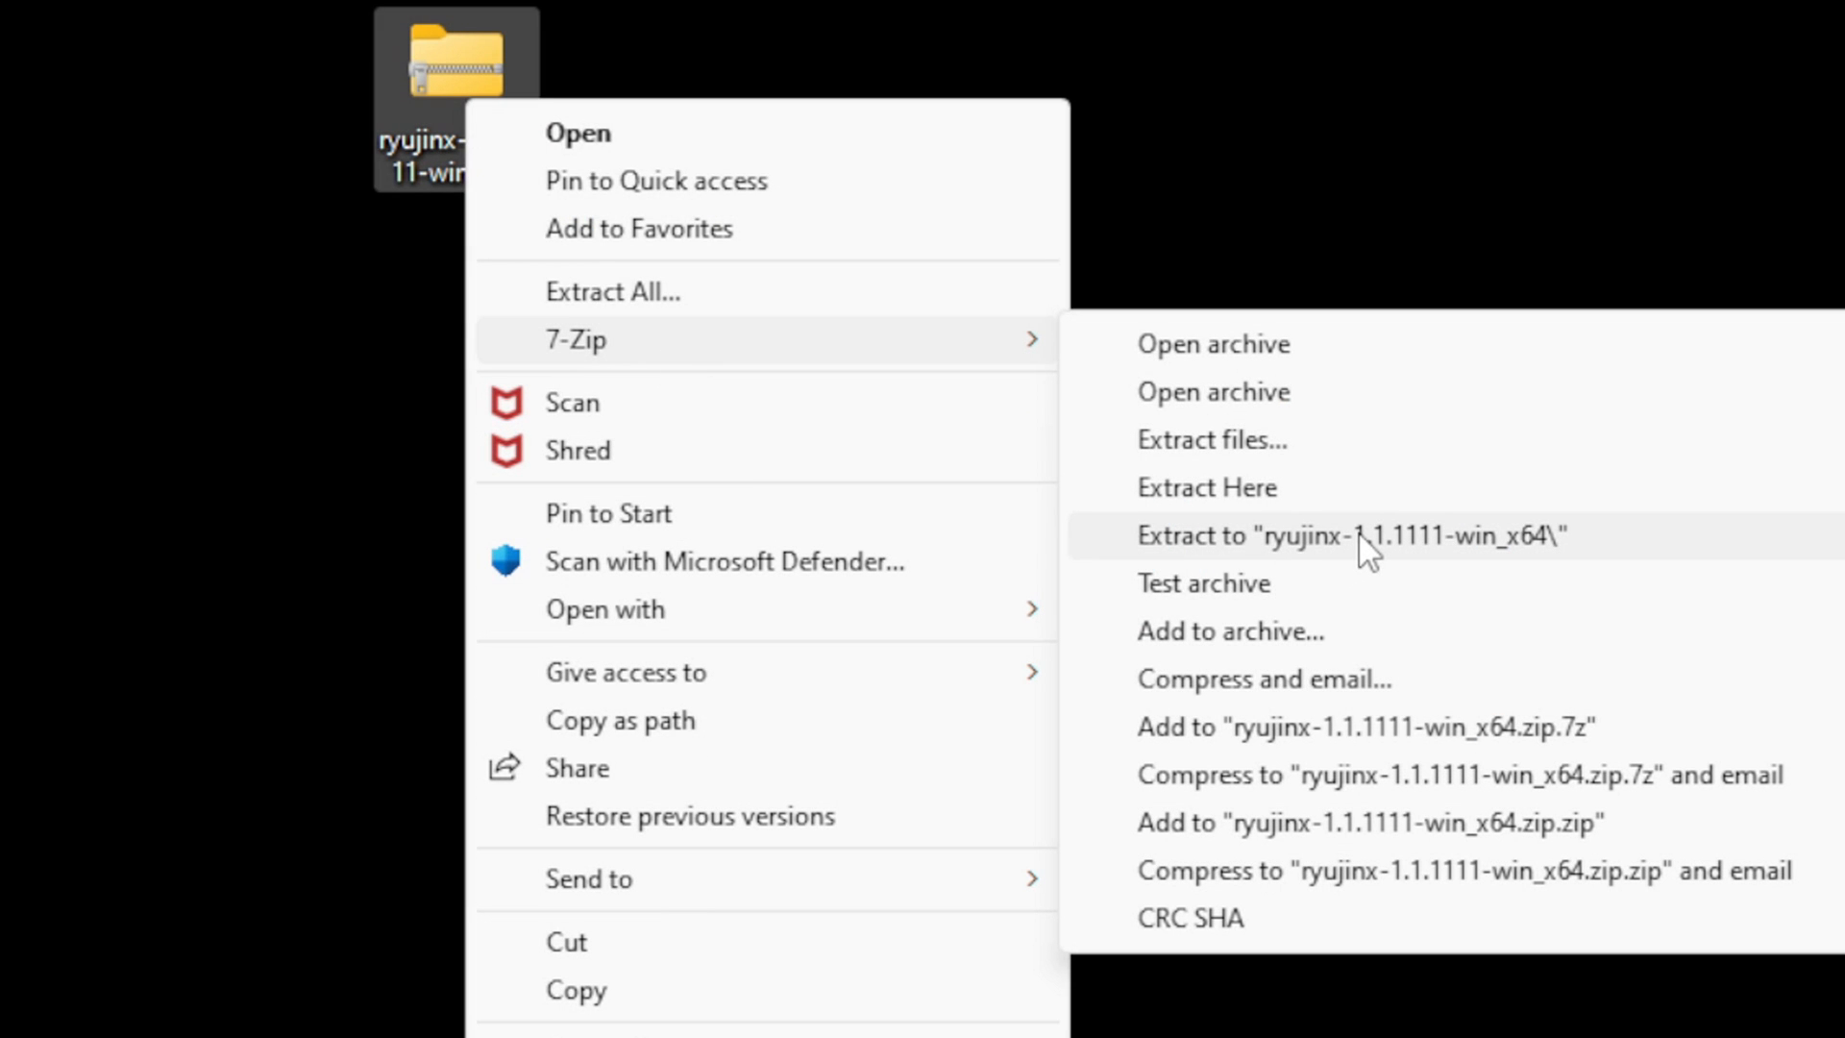
click(1367, 553)
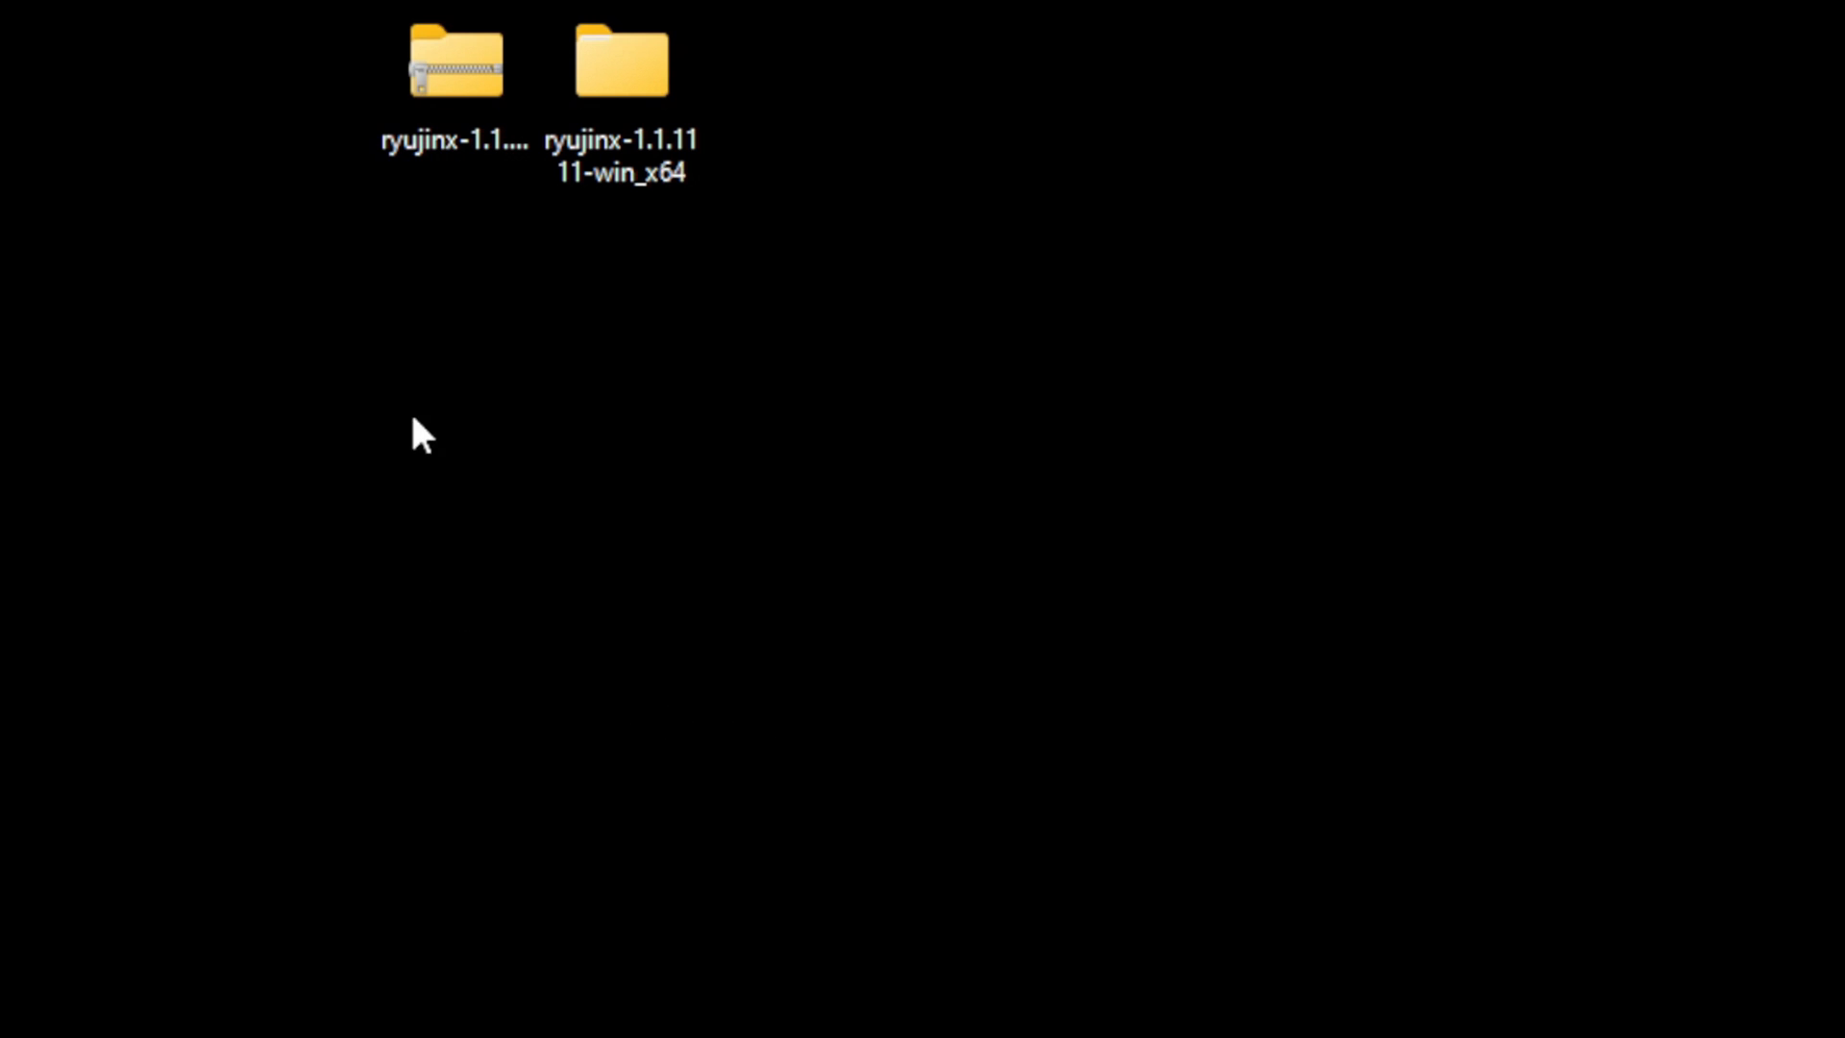
right_click(434, 80)
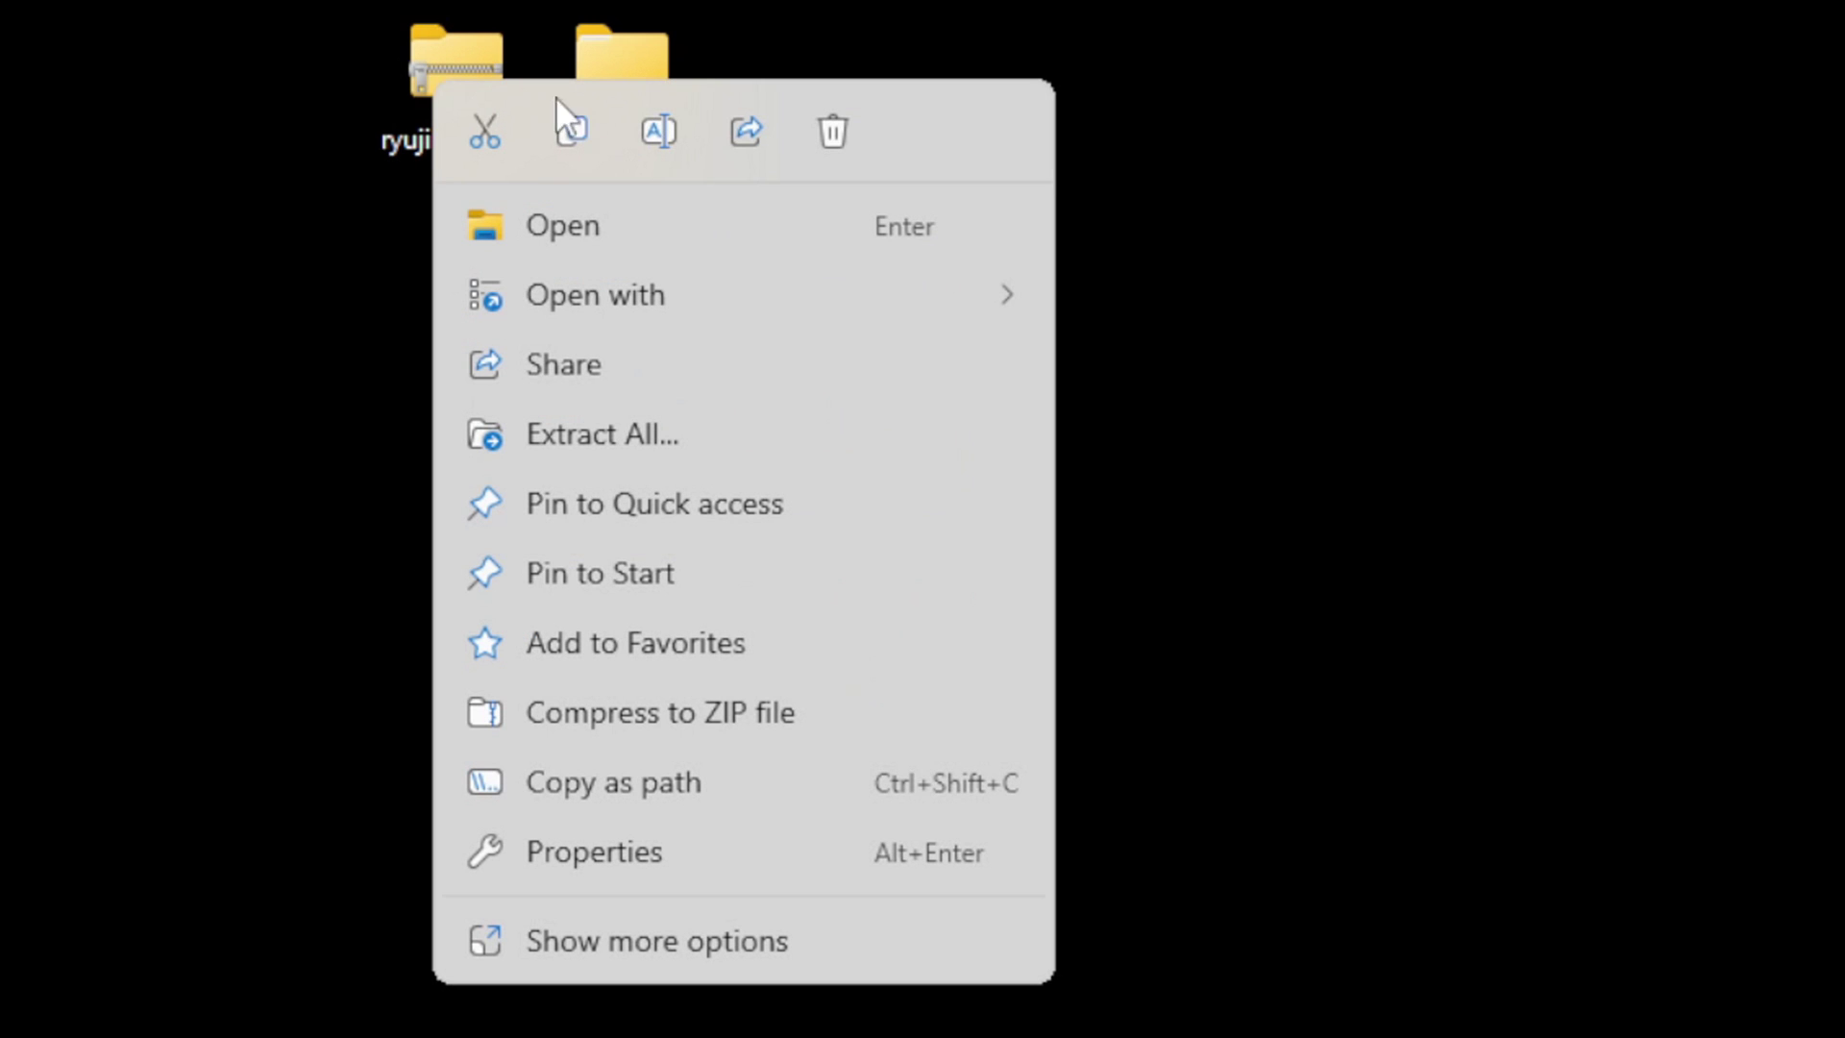
click(841, 132)
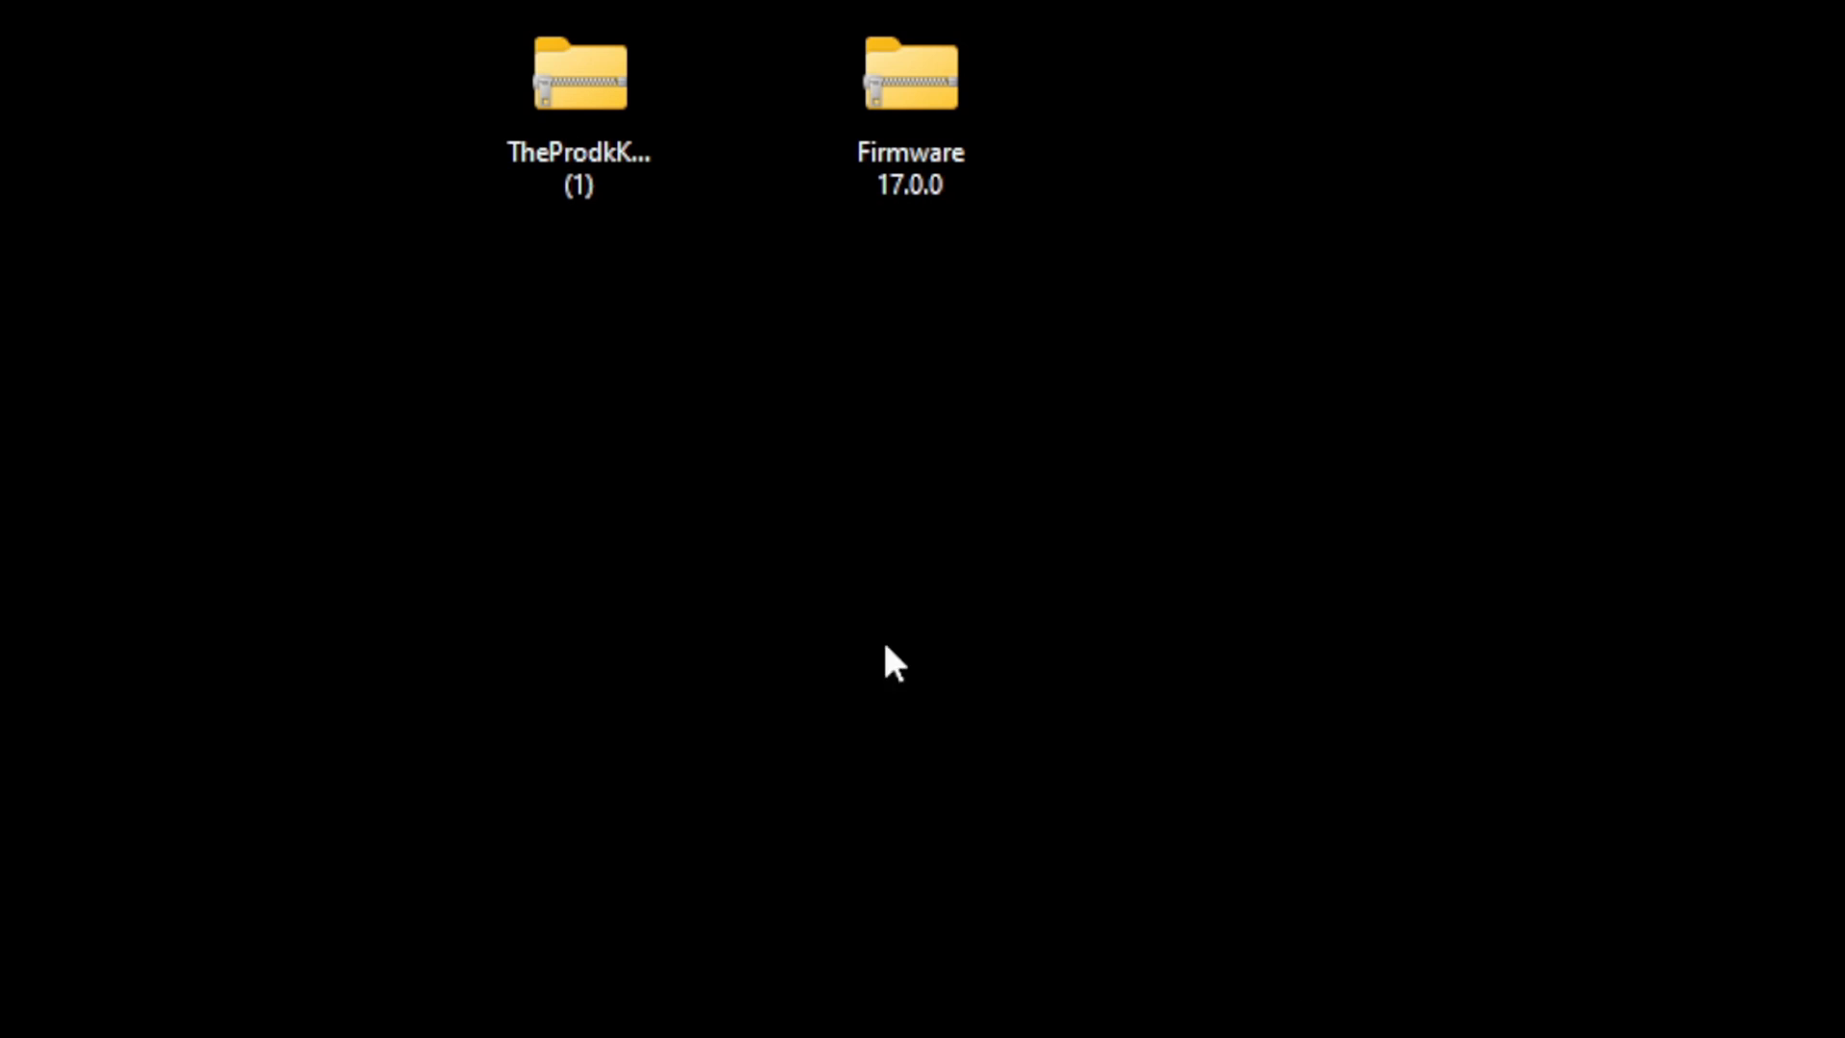
Step: Extract TheProdKeys zip onto the desktop with 7-Zip, delete the zip, and enter the extracted folder
right_click(580, 106)
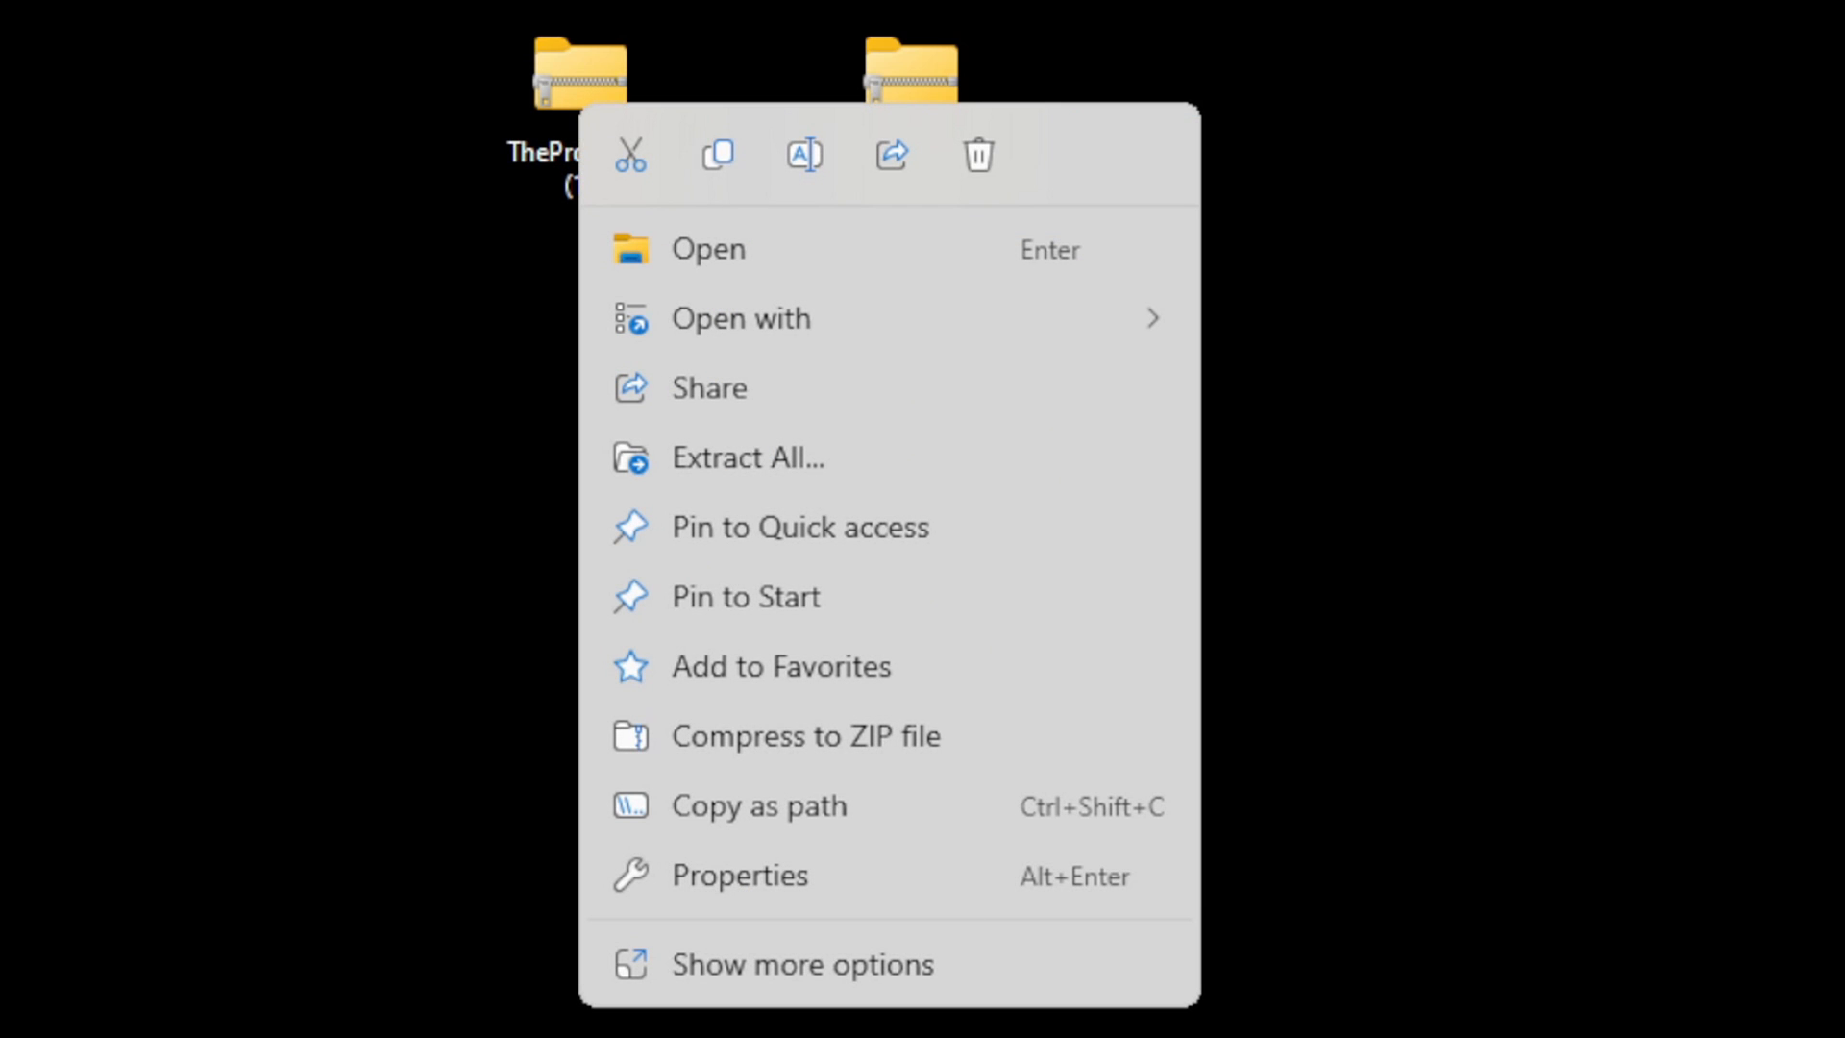
click(824, 960)
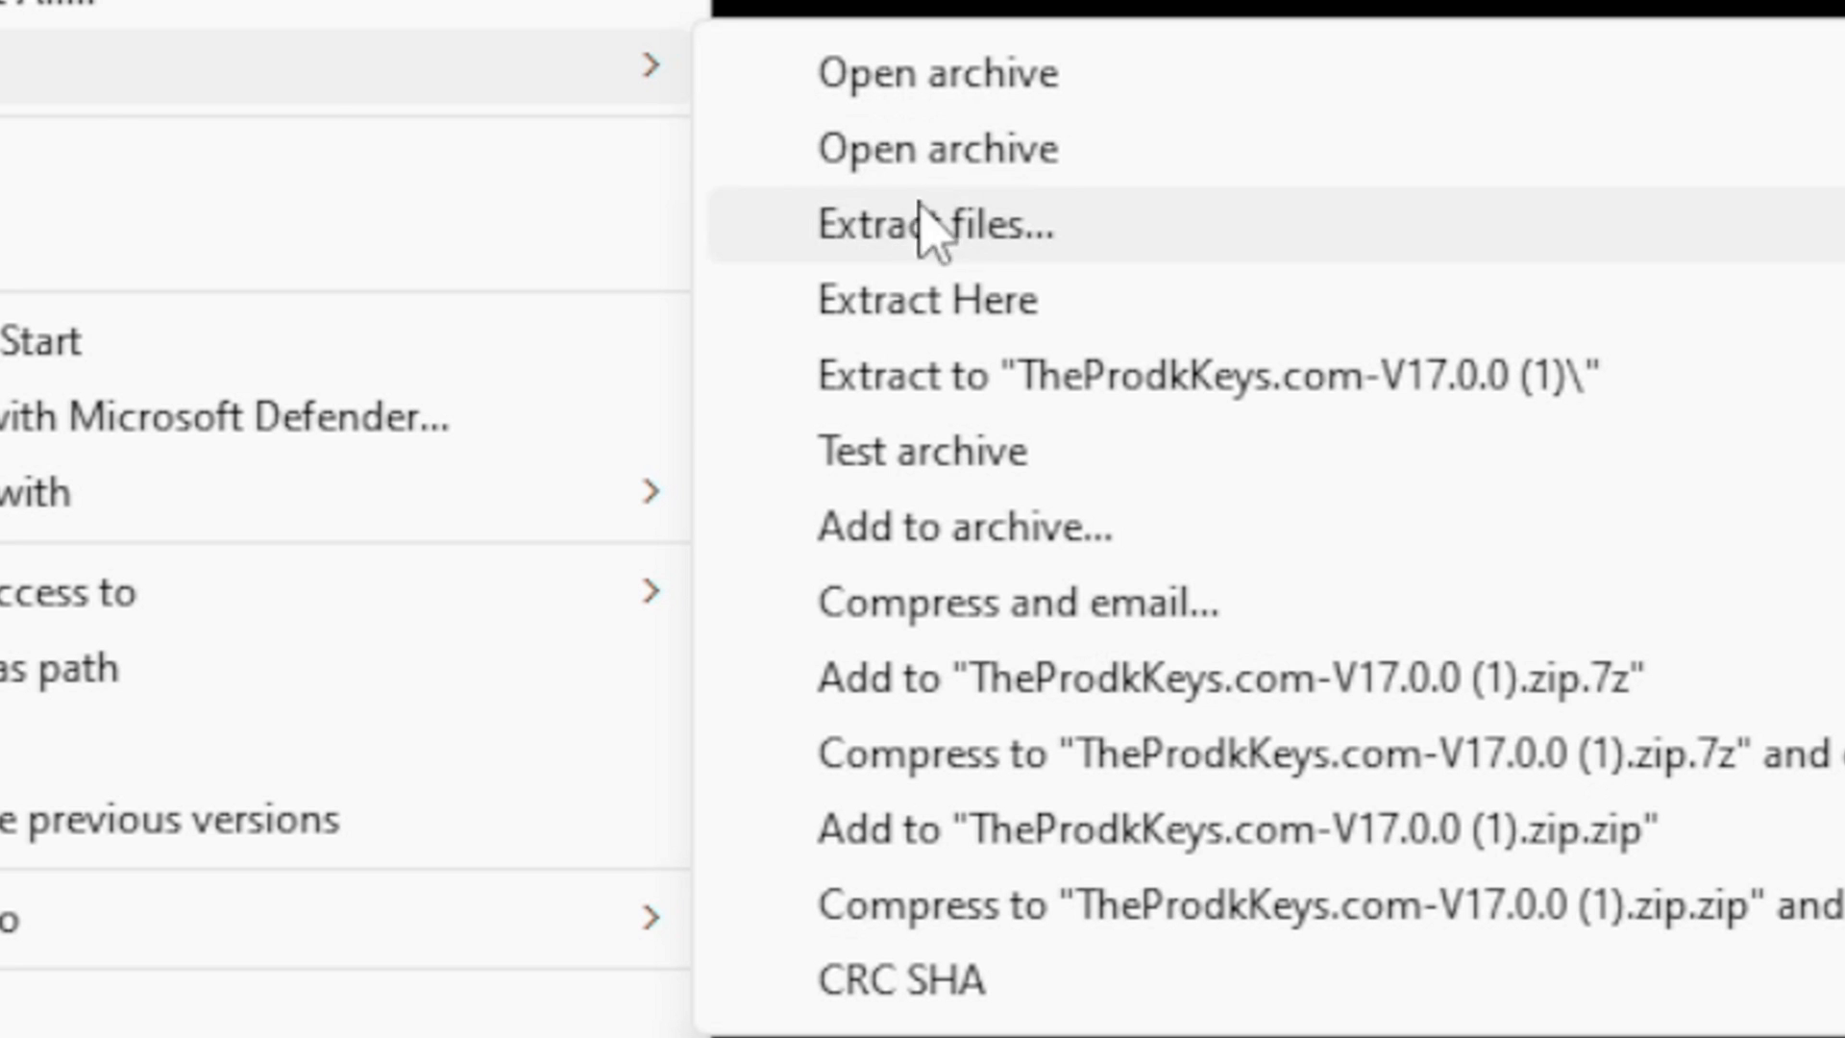
click(1082, 309)
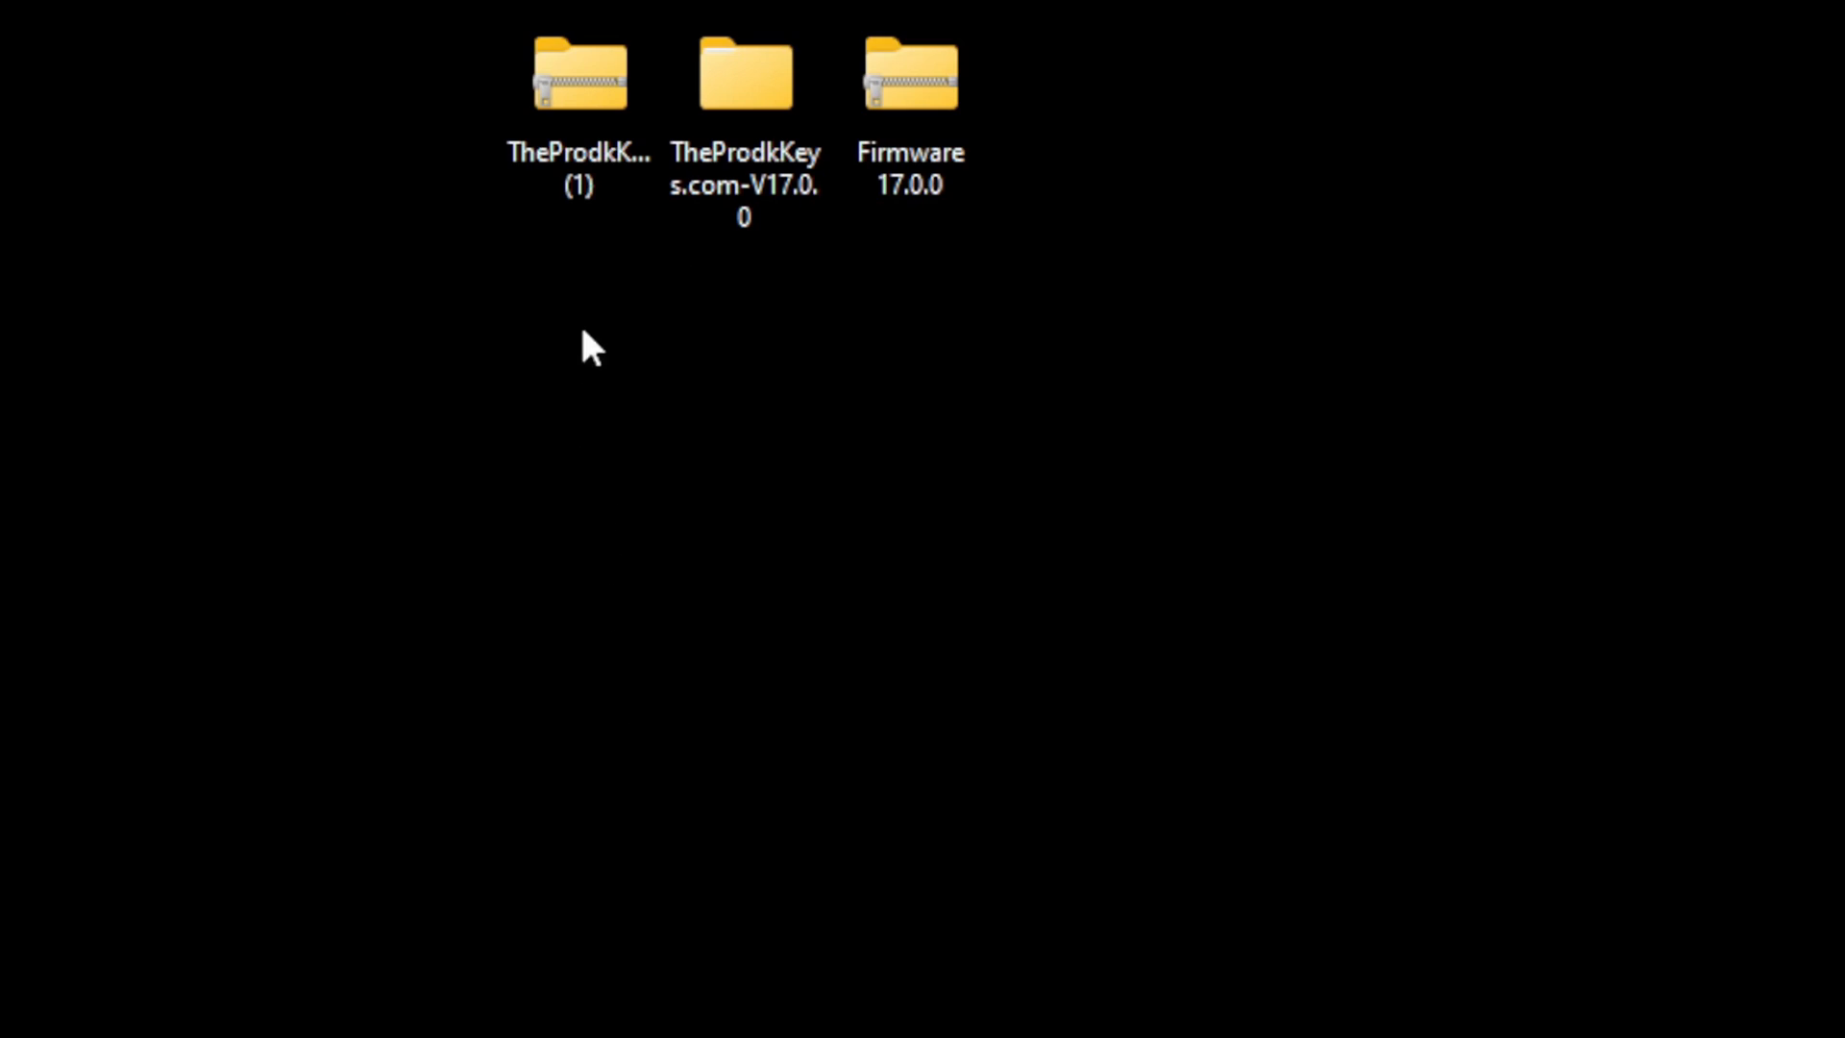
click(582, 85)
right_click(581, 85)
click(978, 132)
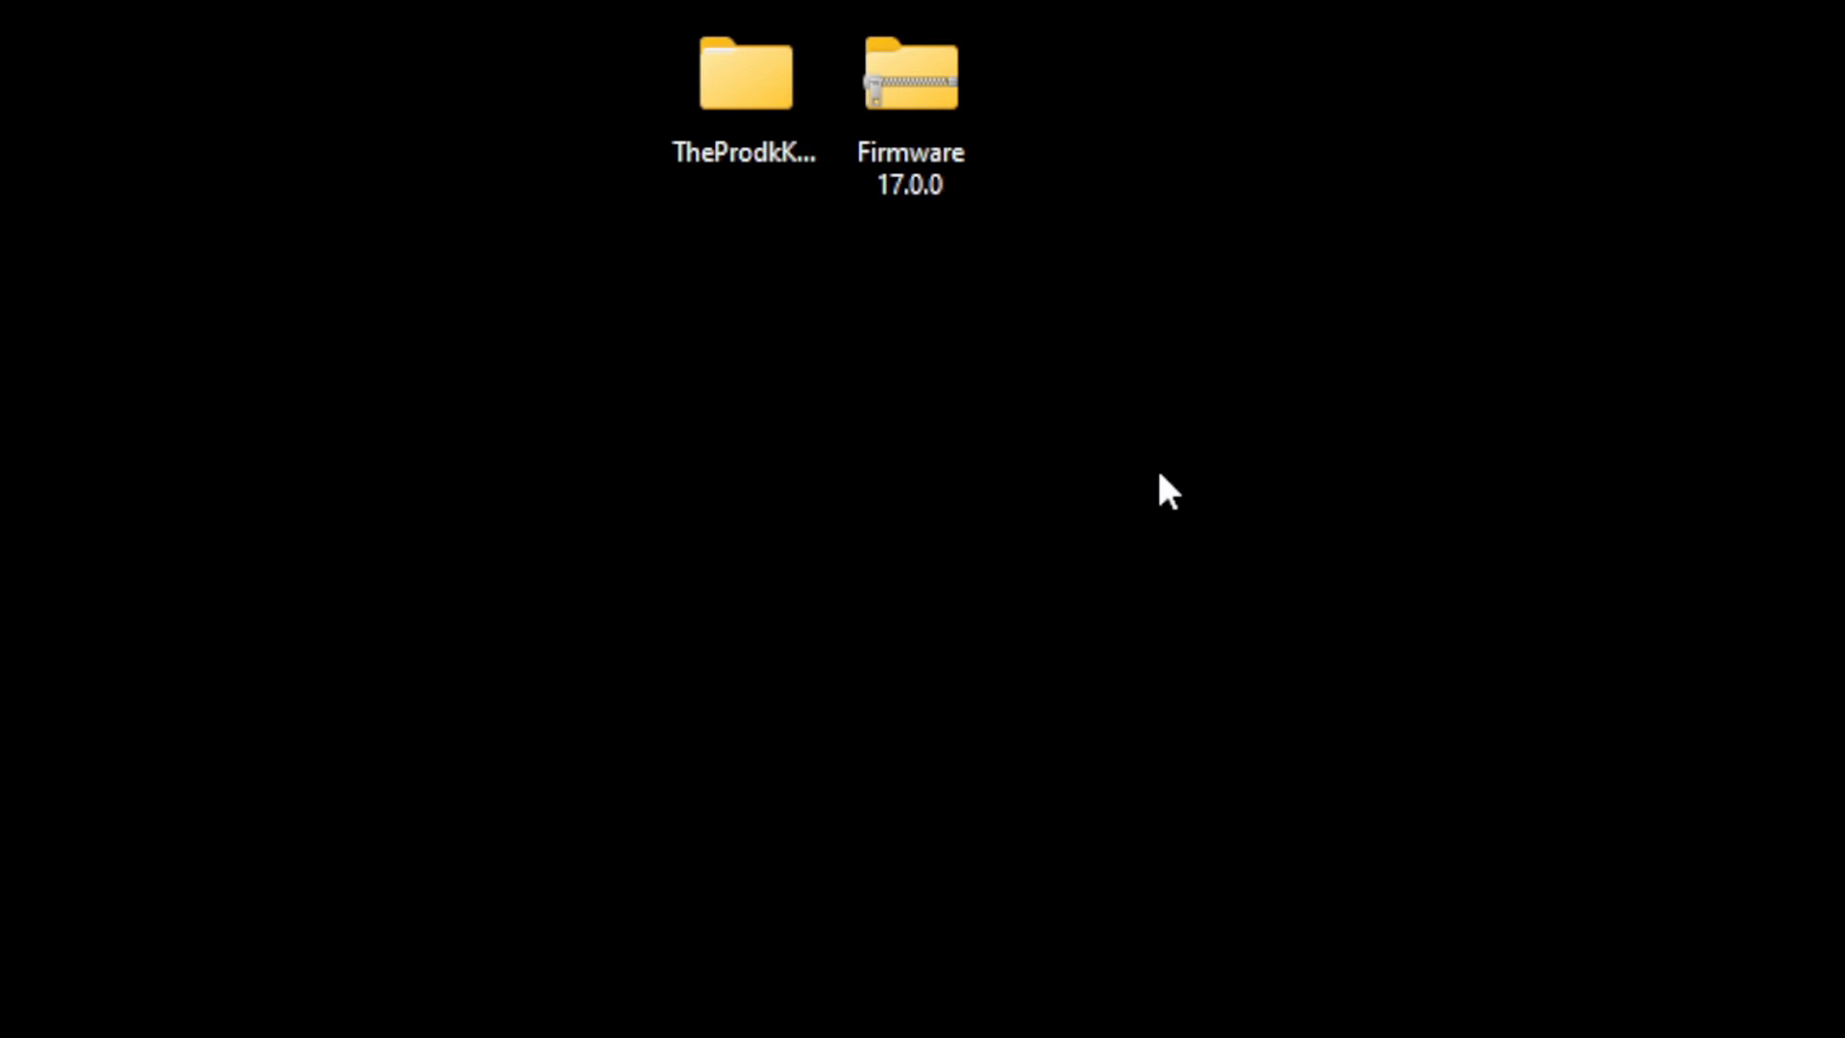
double_click(746, 87)
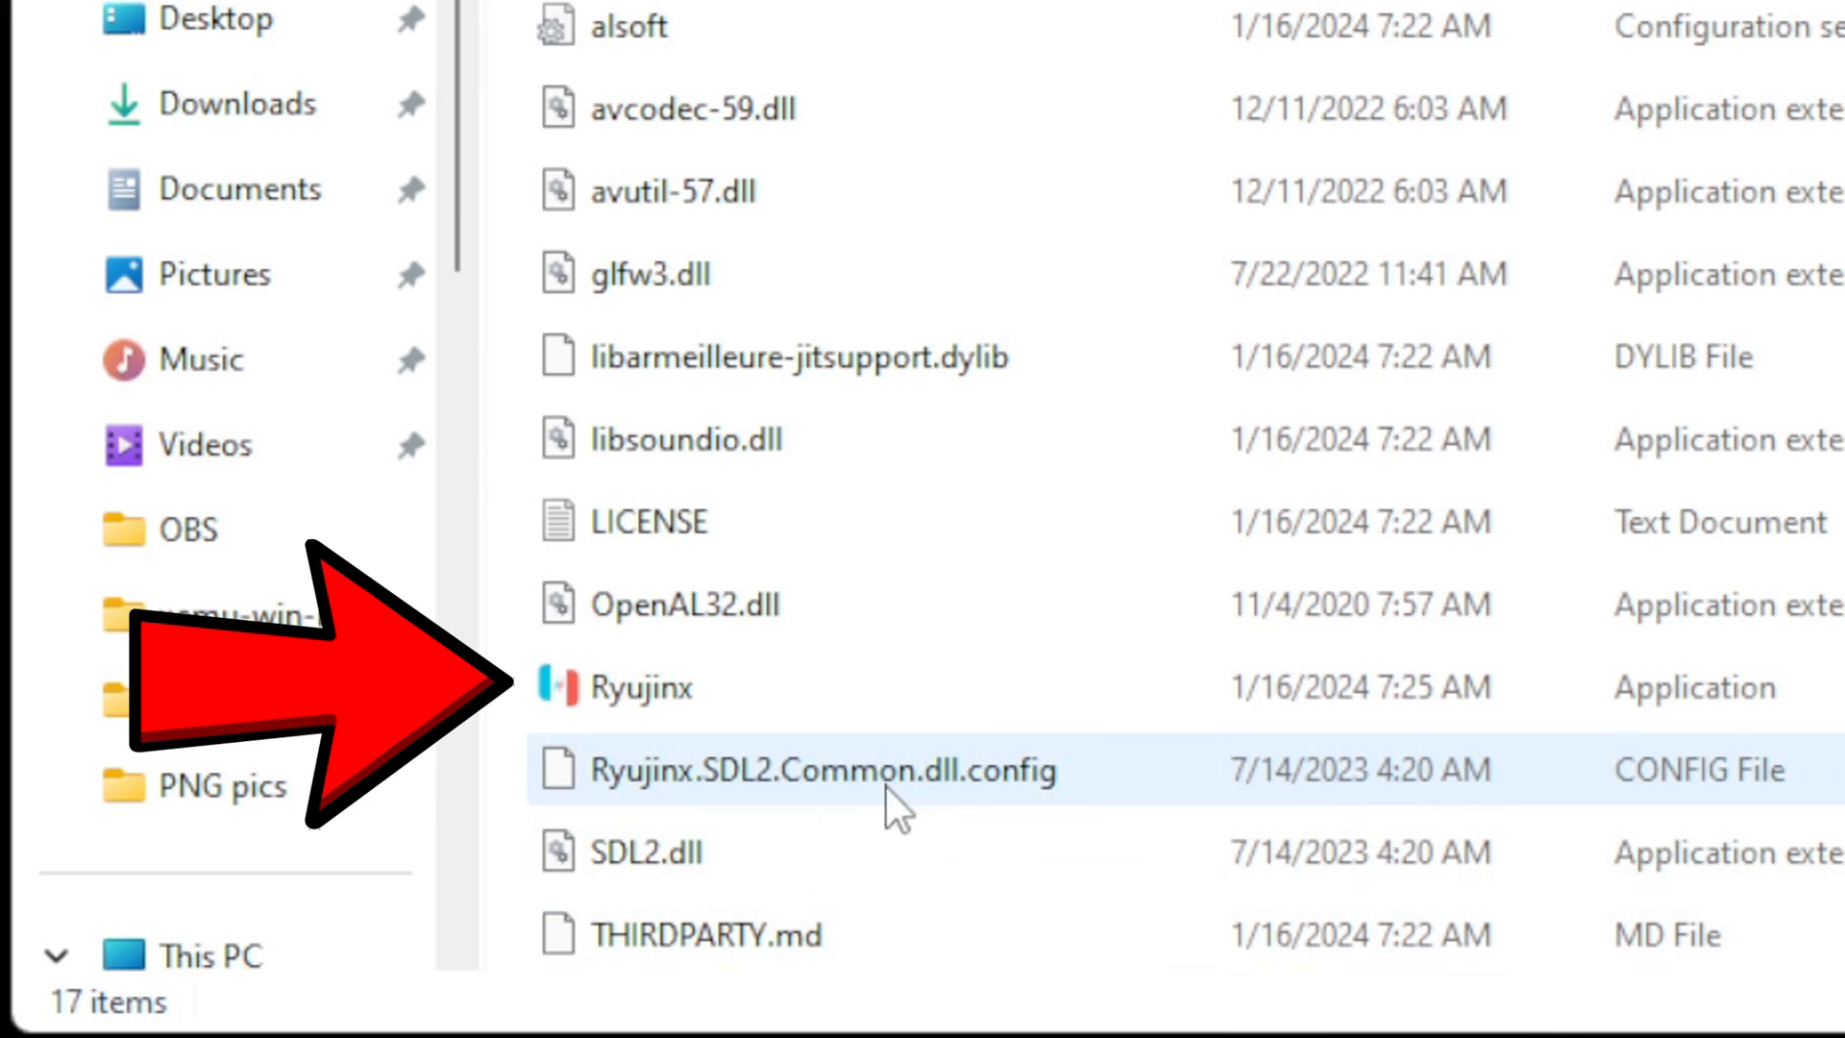
Step: Launch Ryujinx and reach its AppData system folder via Open Ryujinx Folder
double_click(734, 691)
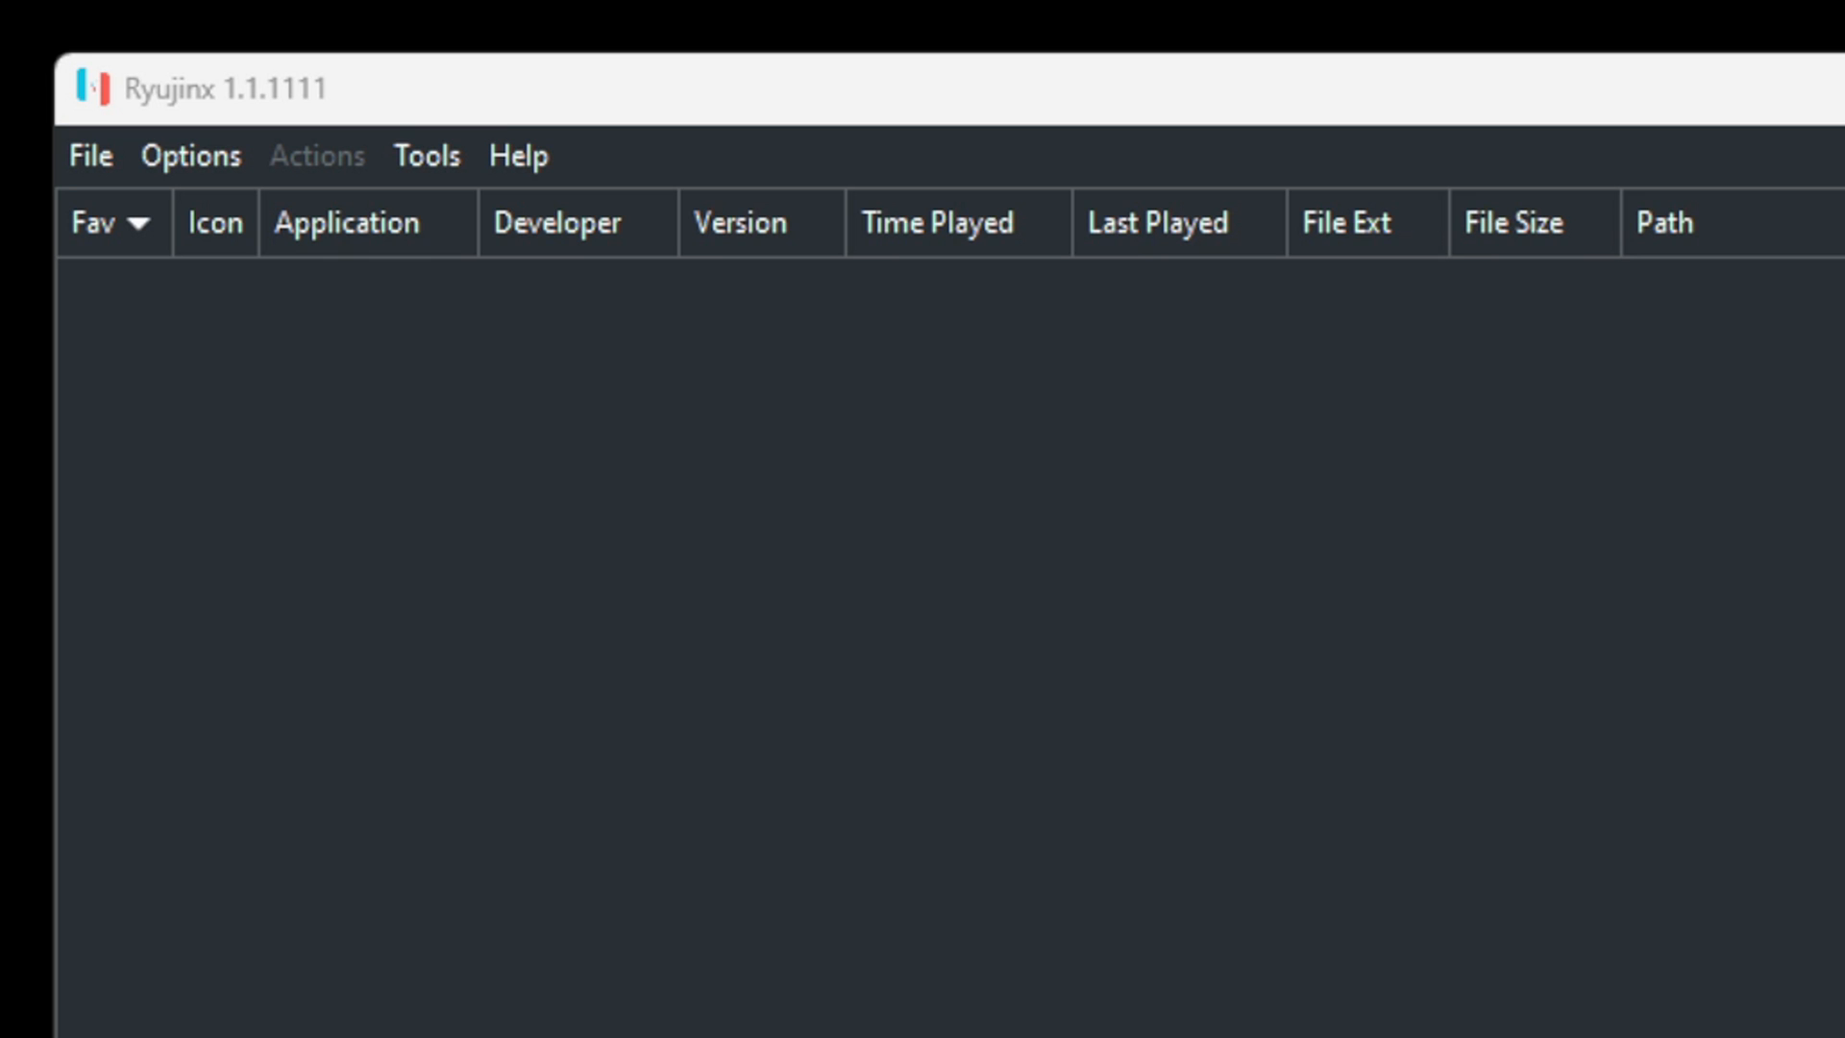
click(89, 155)
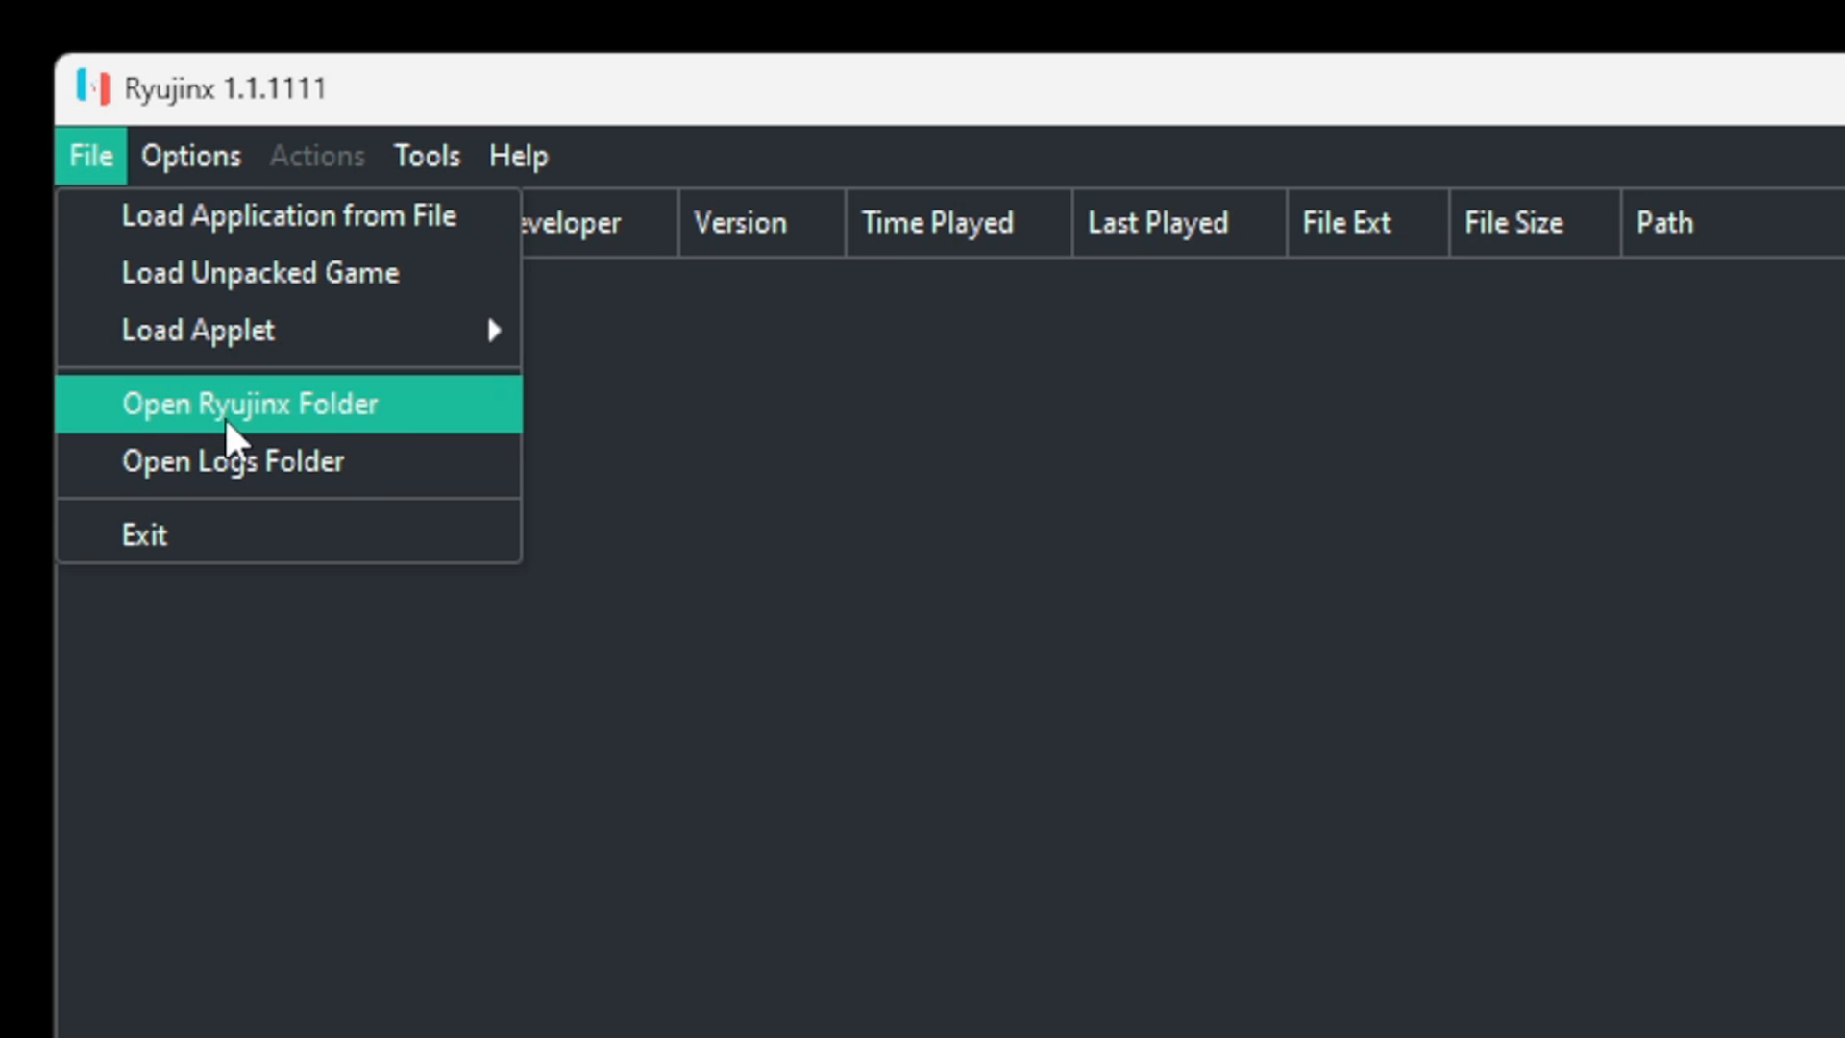
click(450, 418)
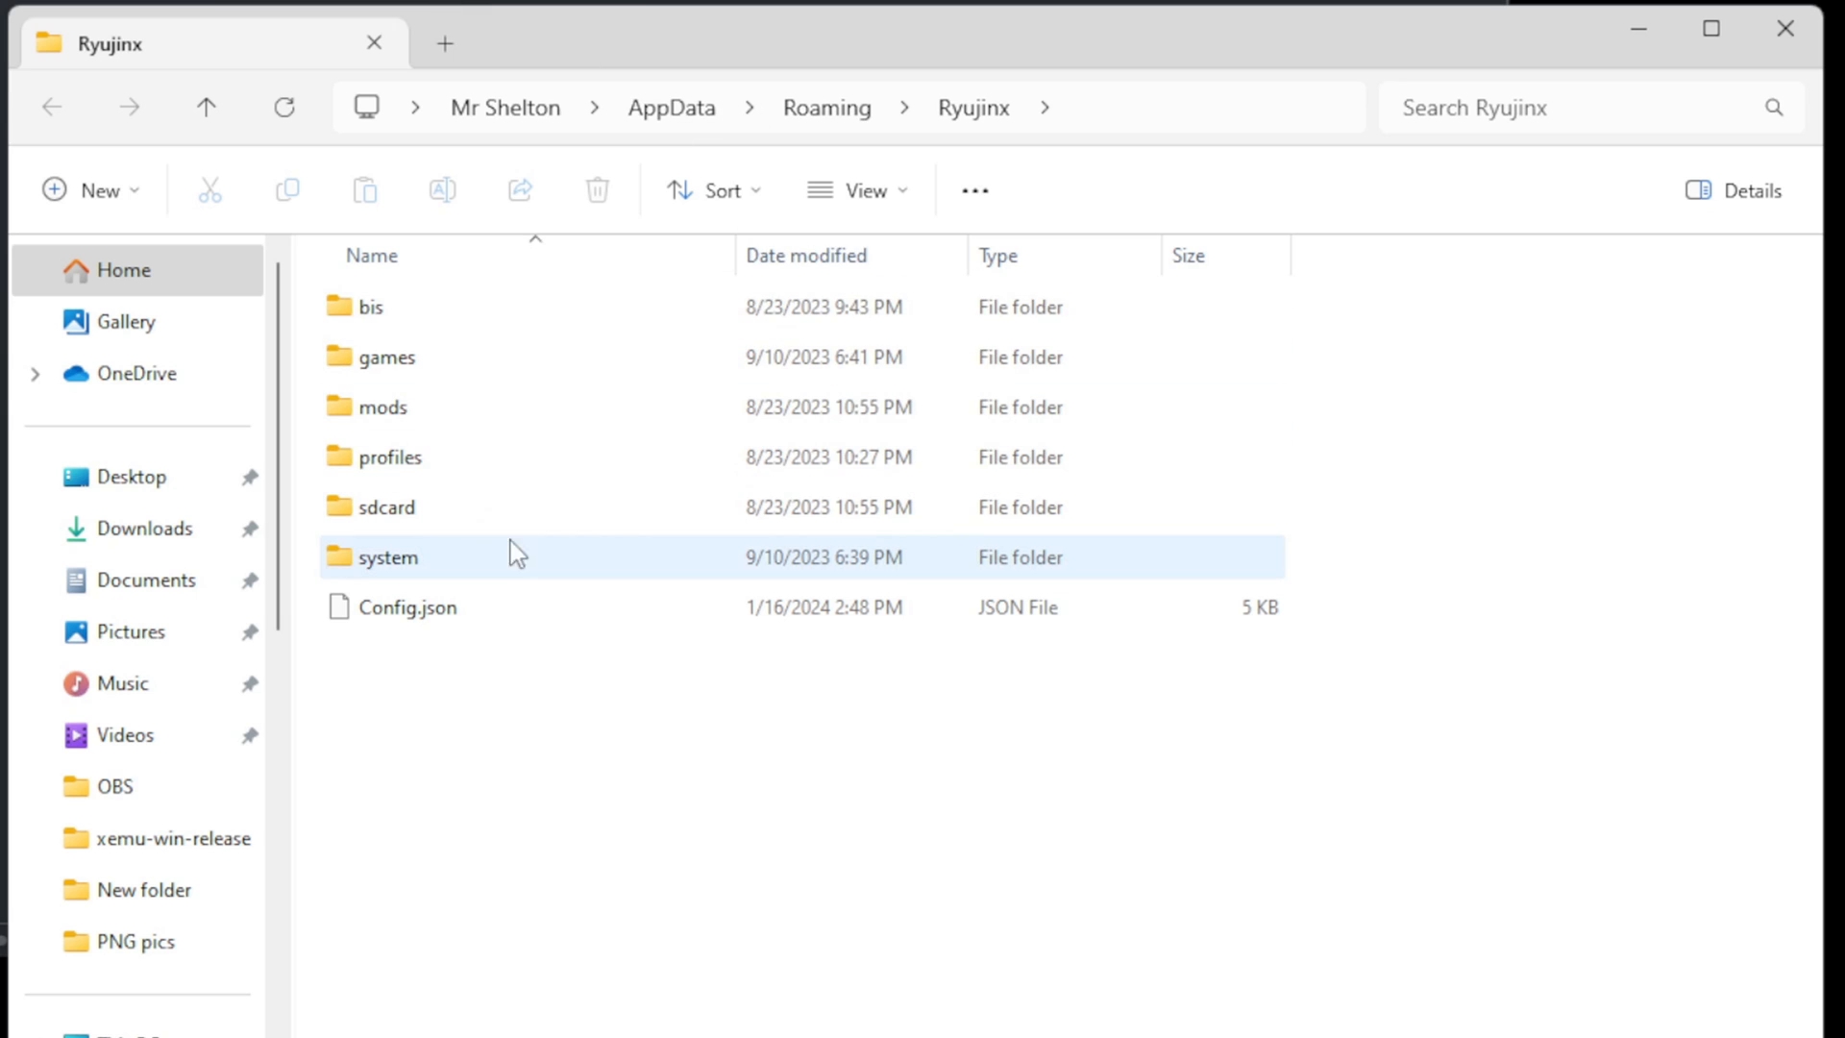
double_click(438, 566)
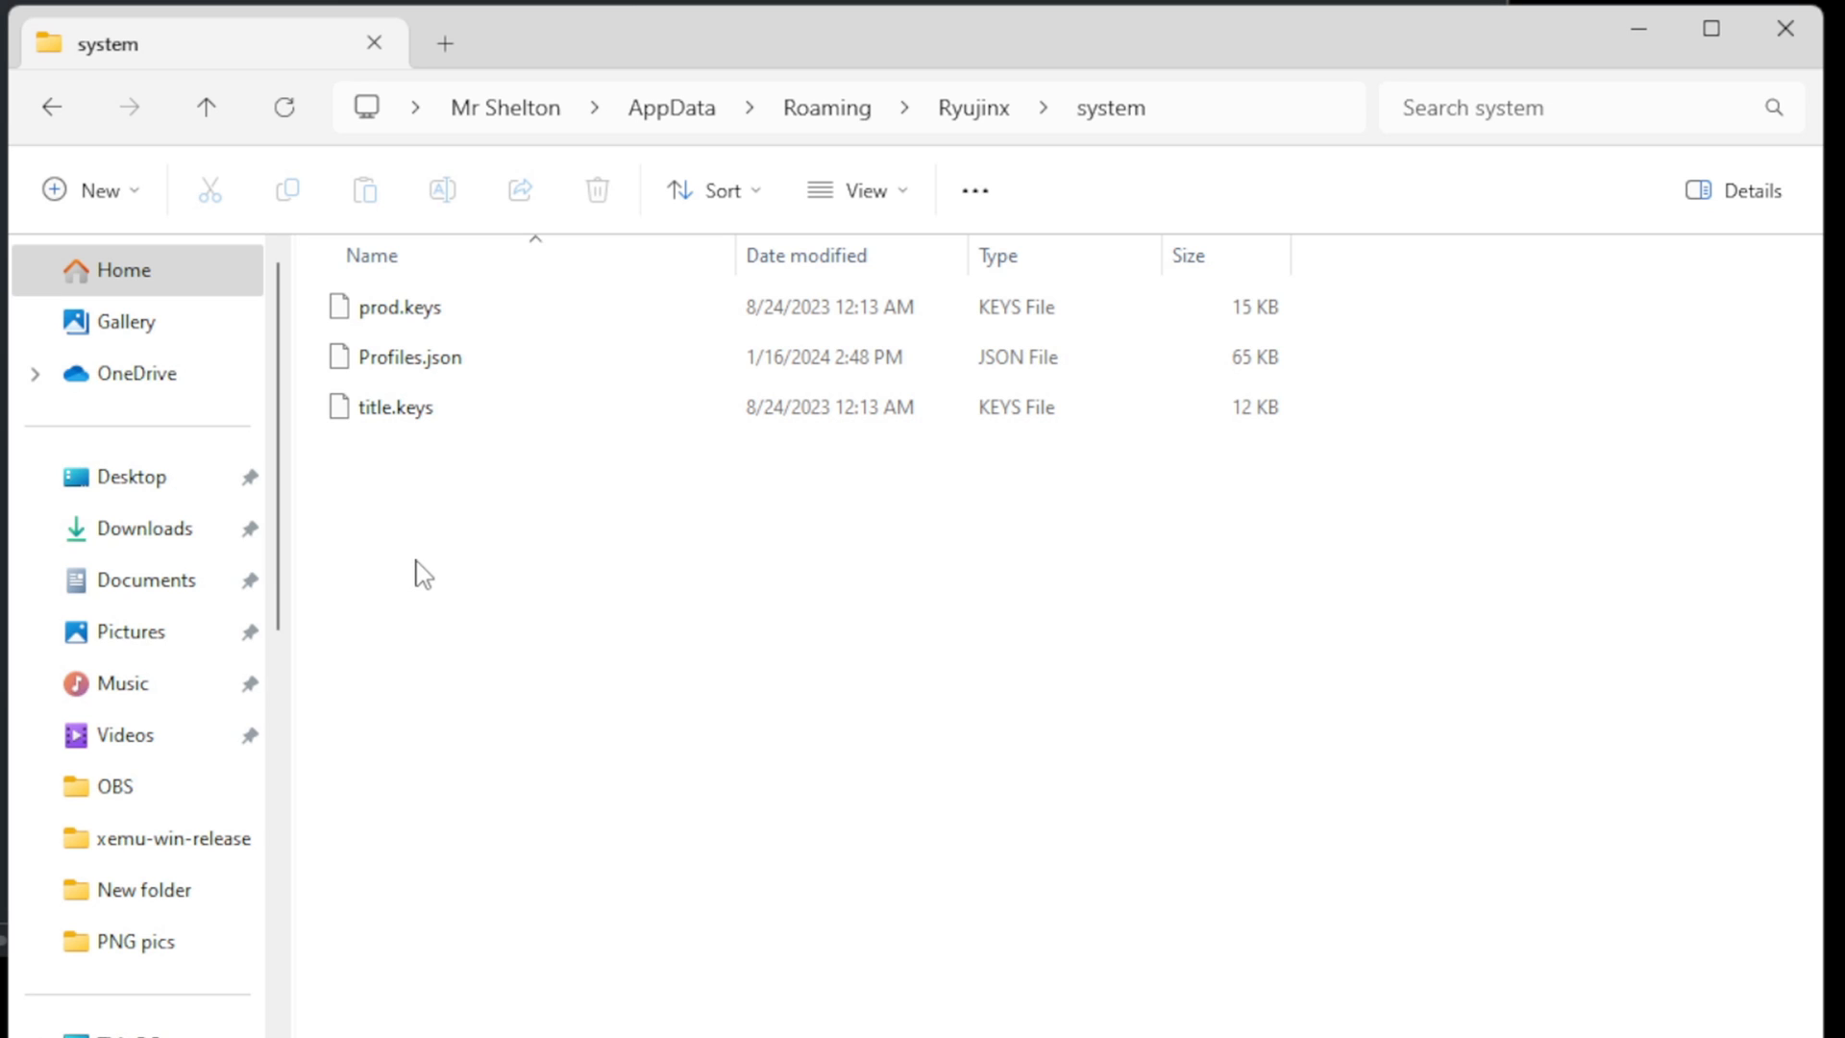
Step: Delete the three old files in system and move the new prod.keys and title.keys in
drag(377, 526, 410, 309)
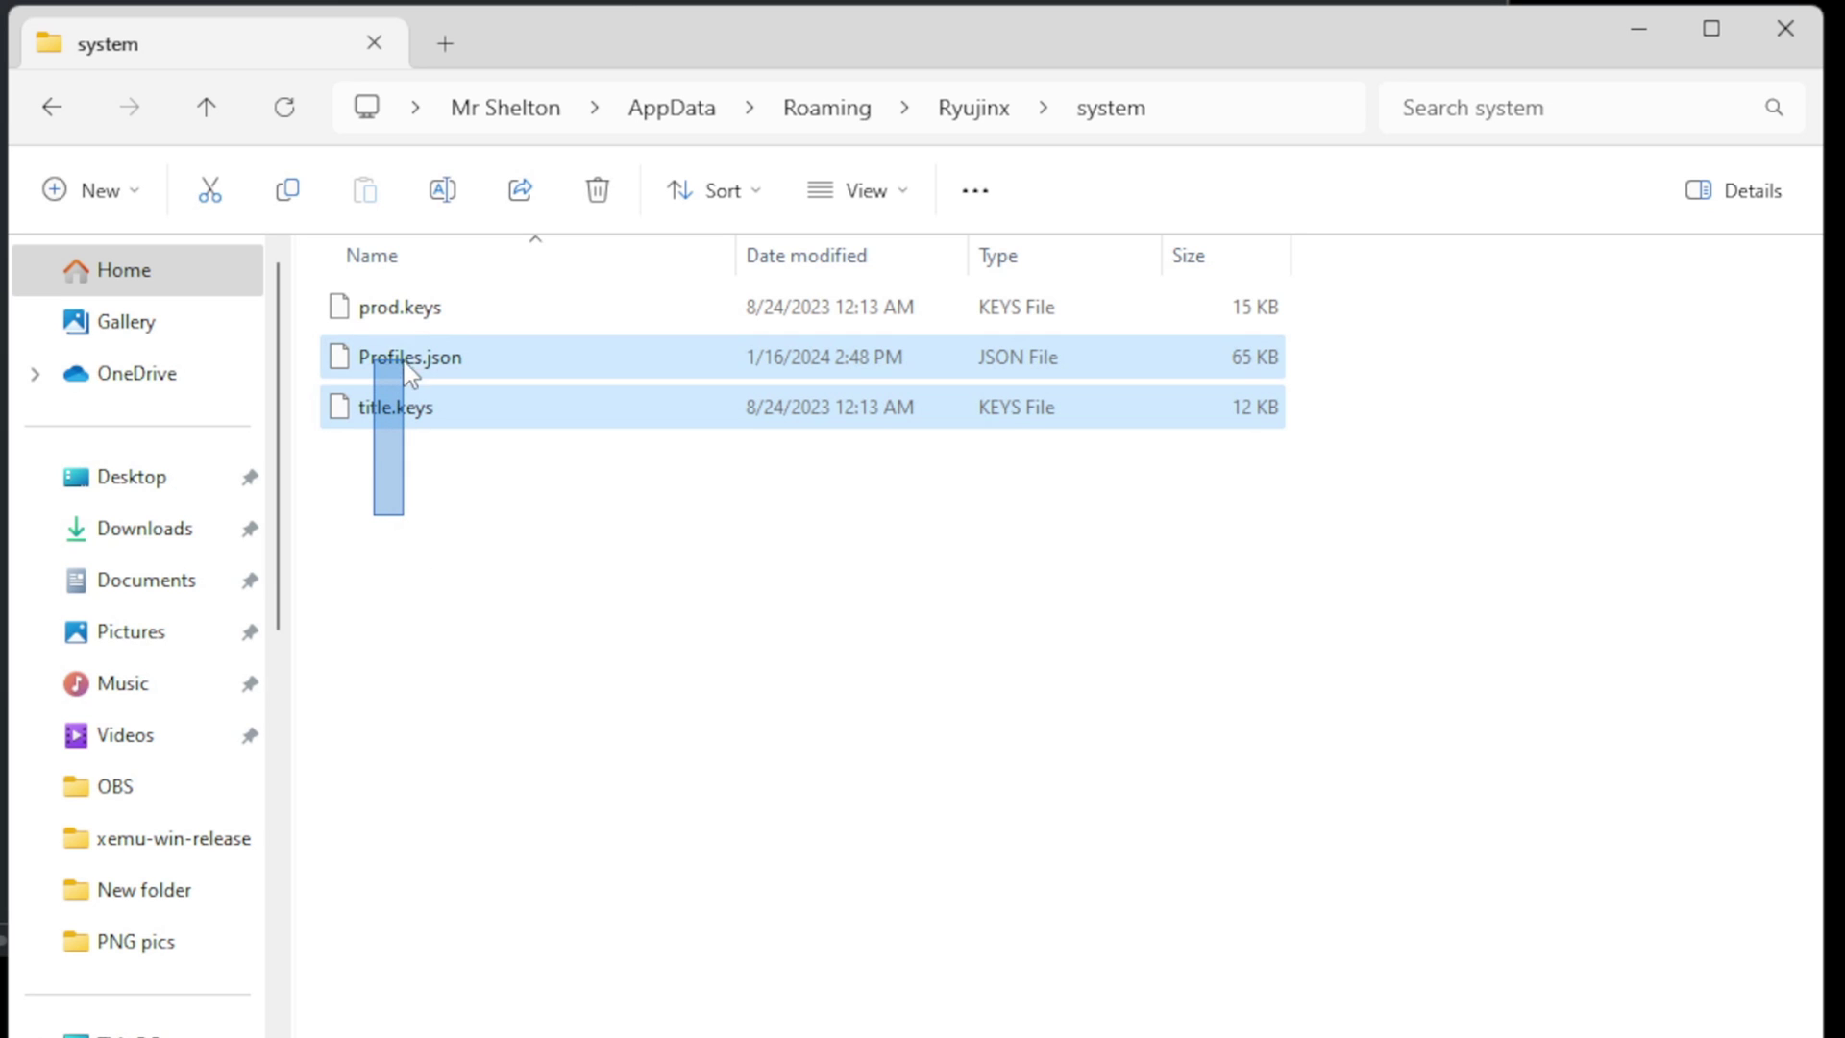
right_click(414, 314)
click(707, 351)
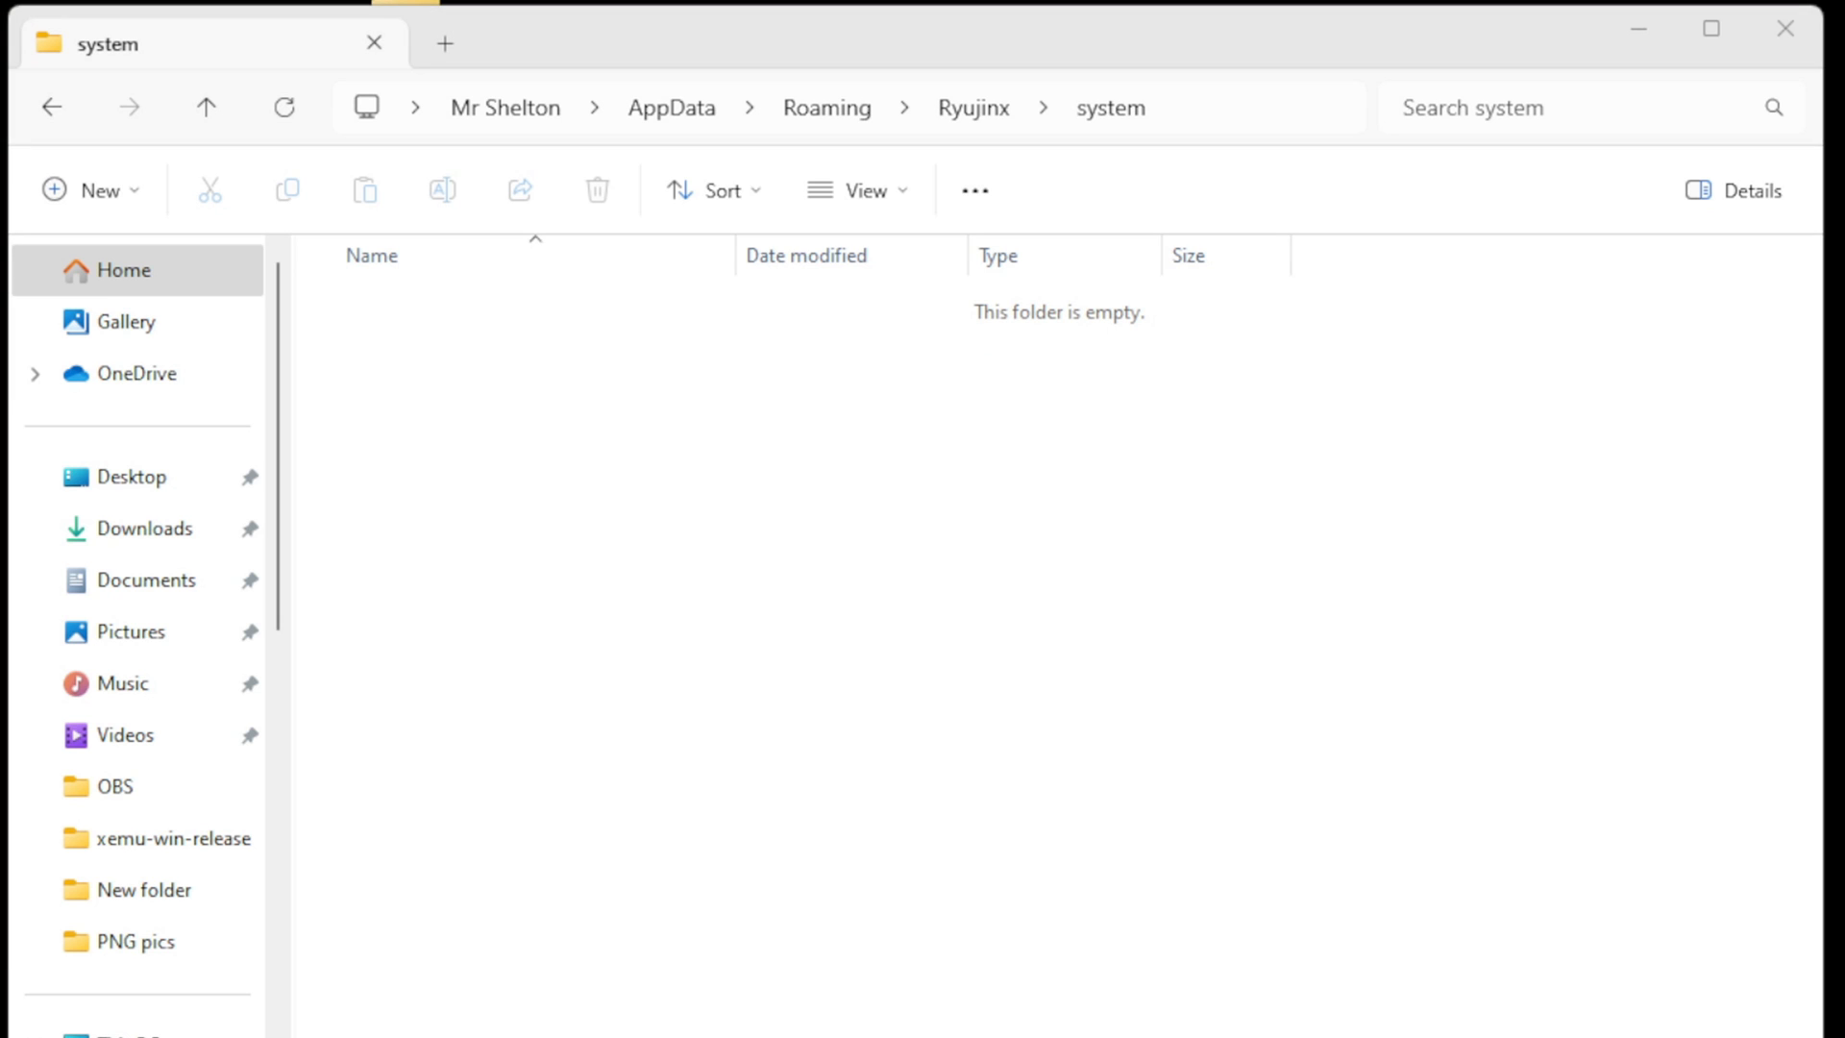
drag(895, 477, 414, 411)
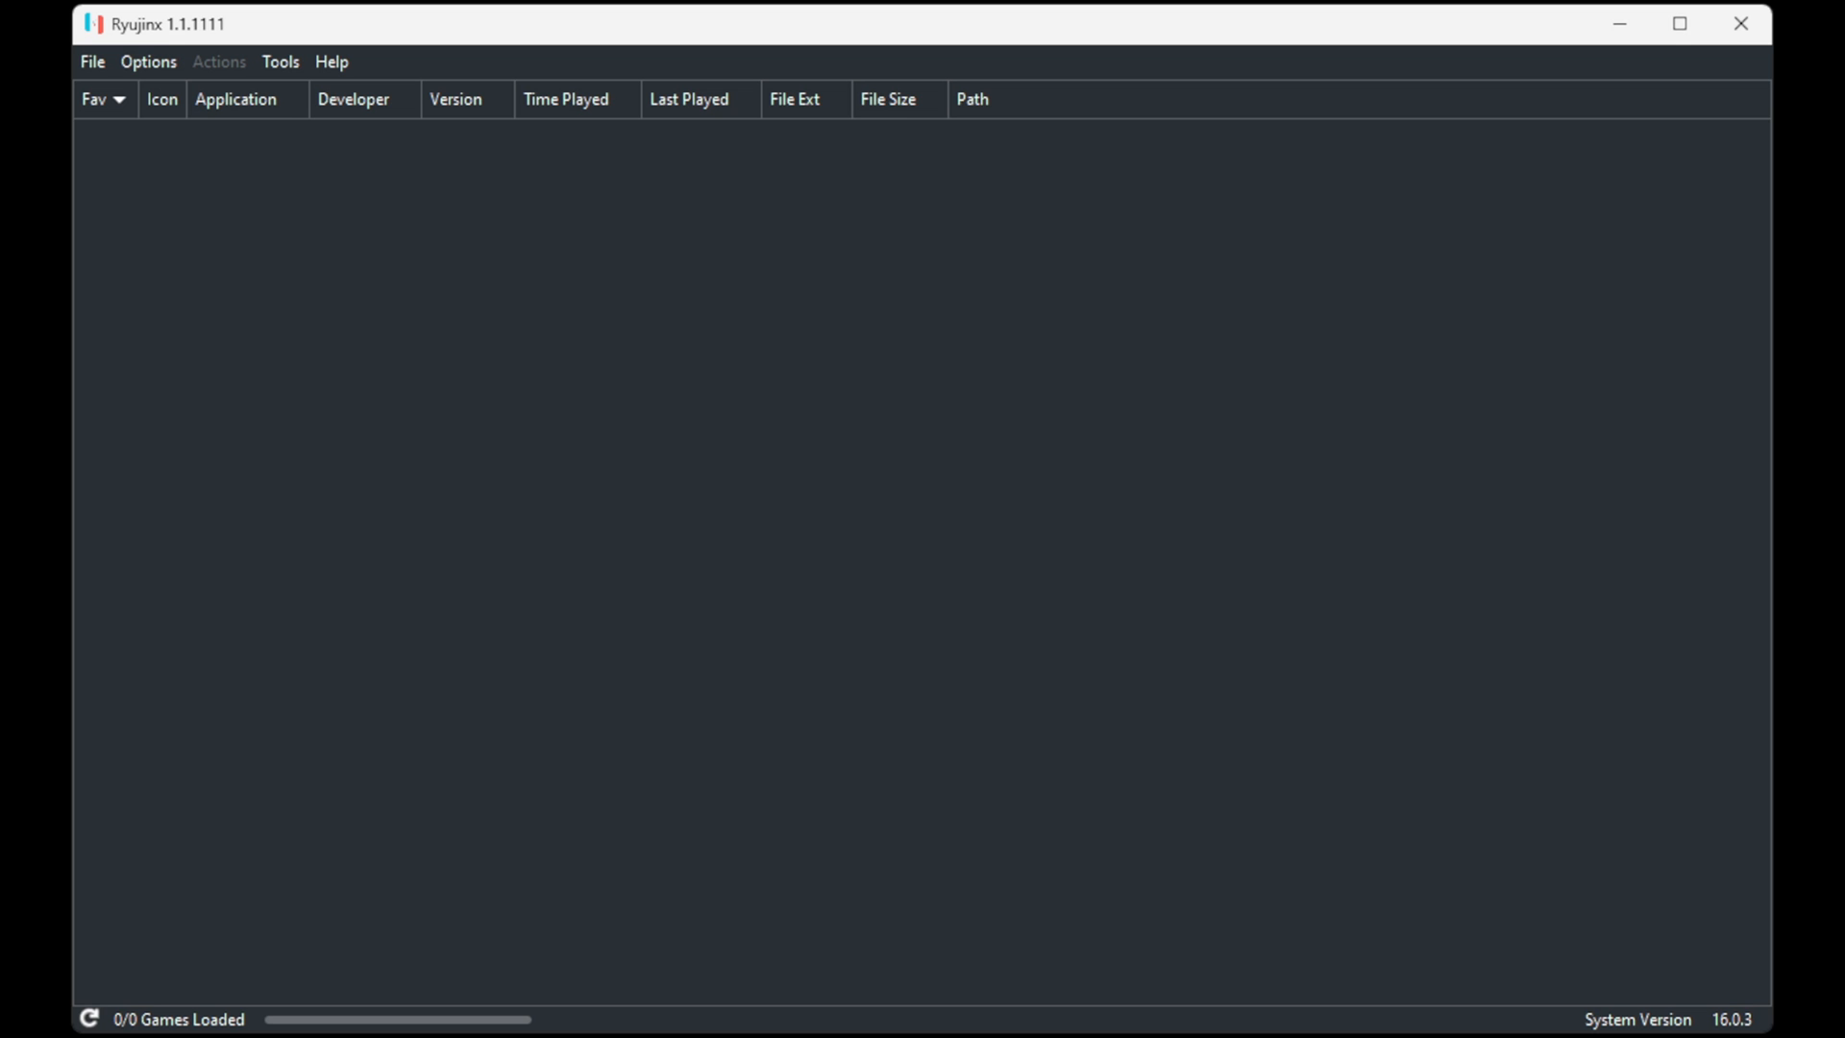
Step: Install Firmware 17.0.0 from the desktop zip archive and dismiss the success message
click(393, 123)
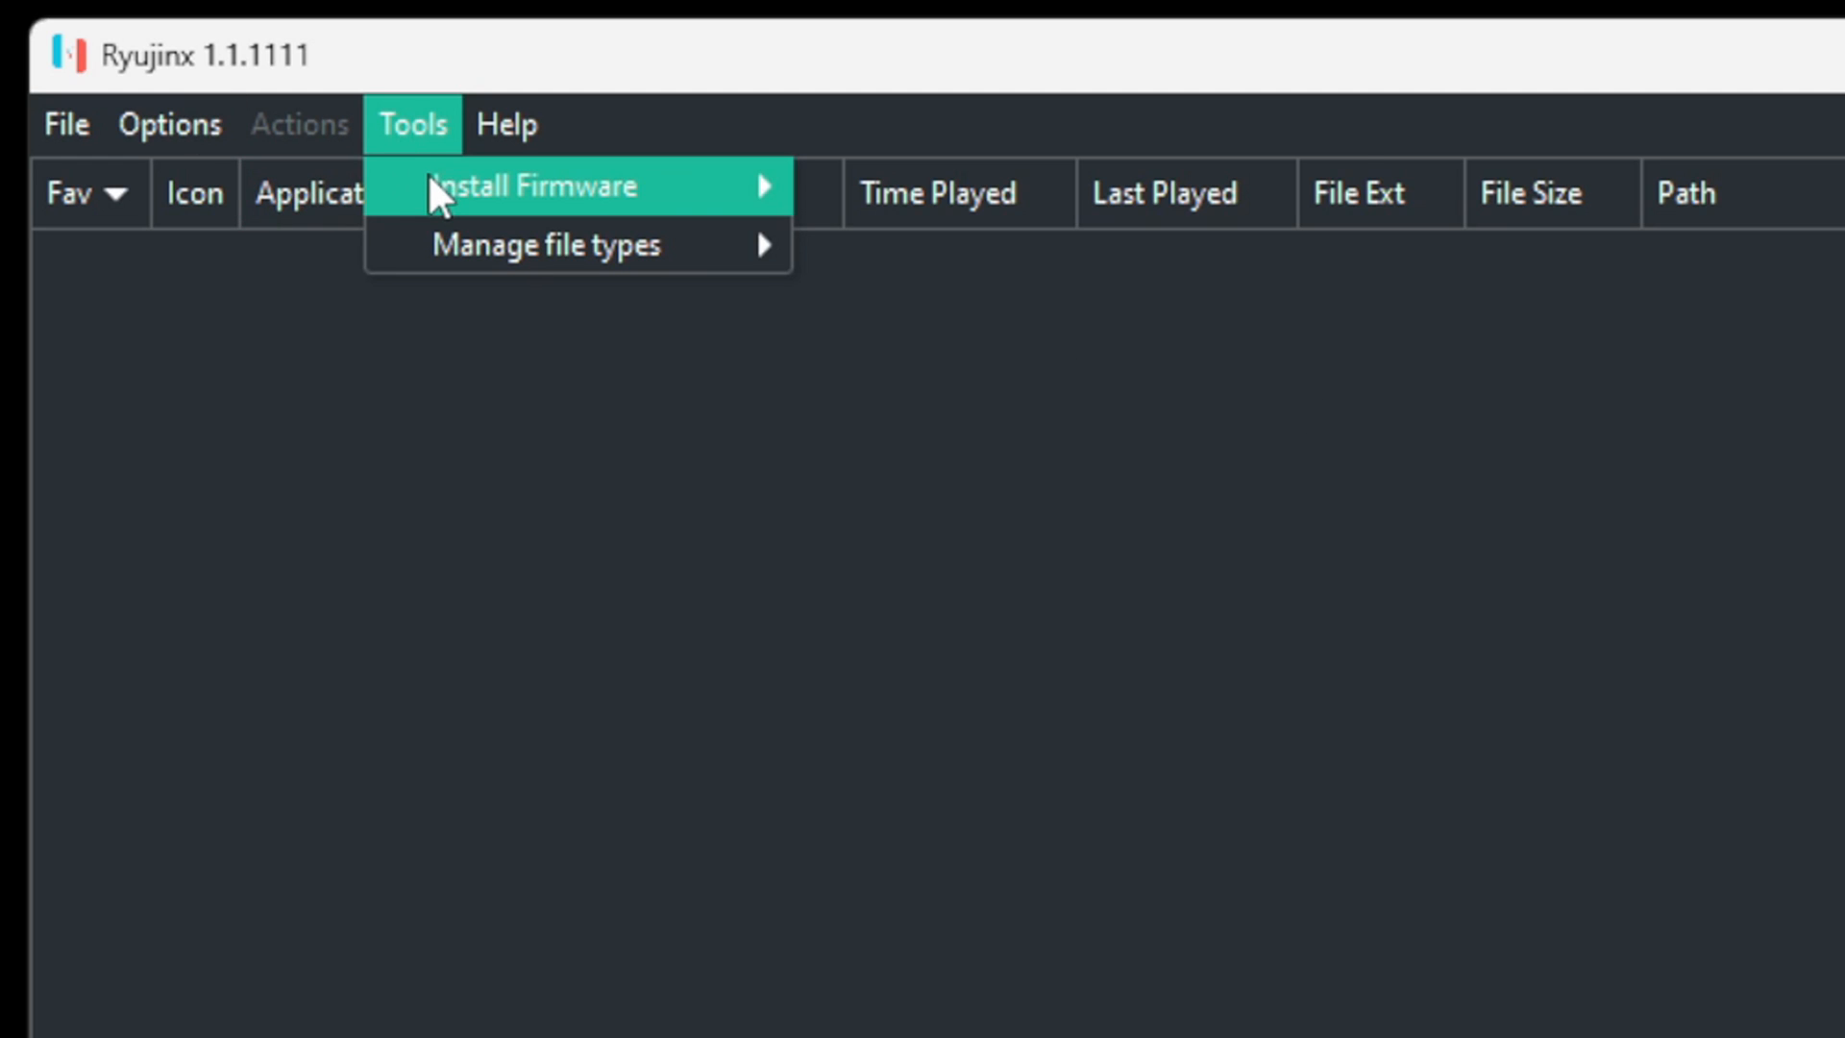
mouse_move(534, 187)
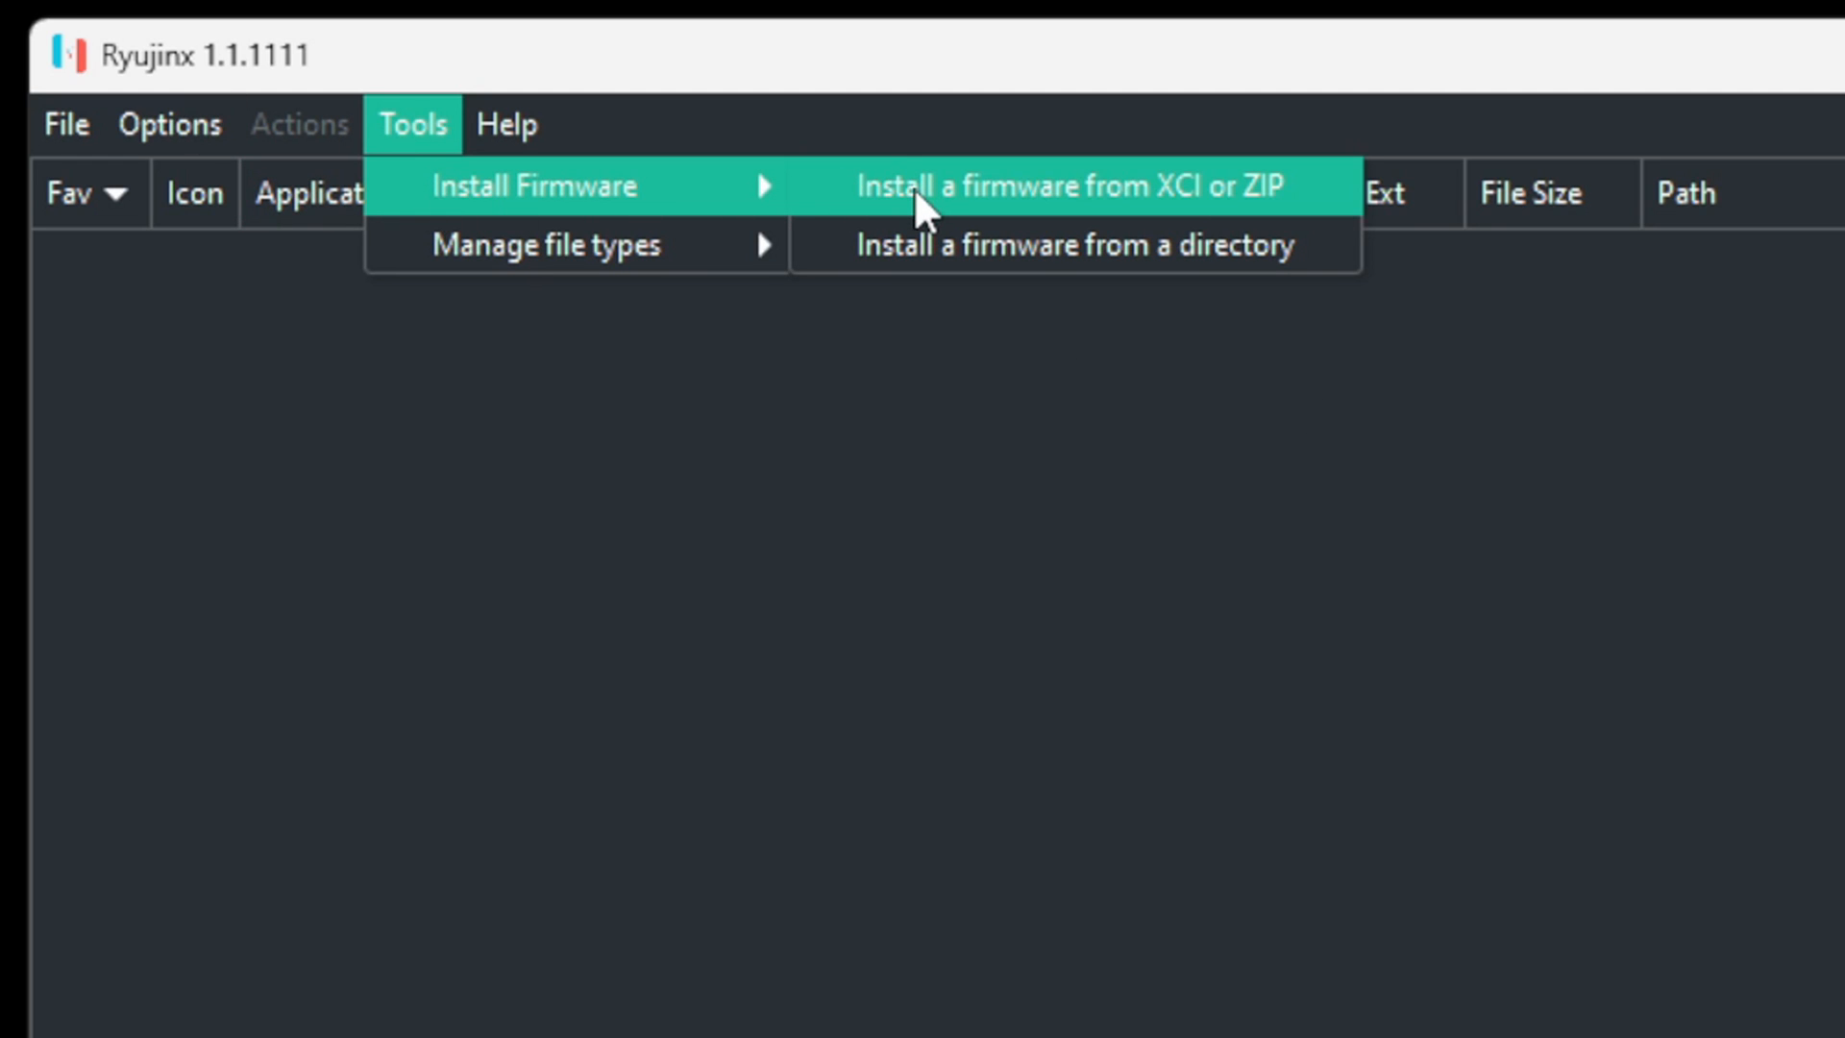
click(914, 187)
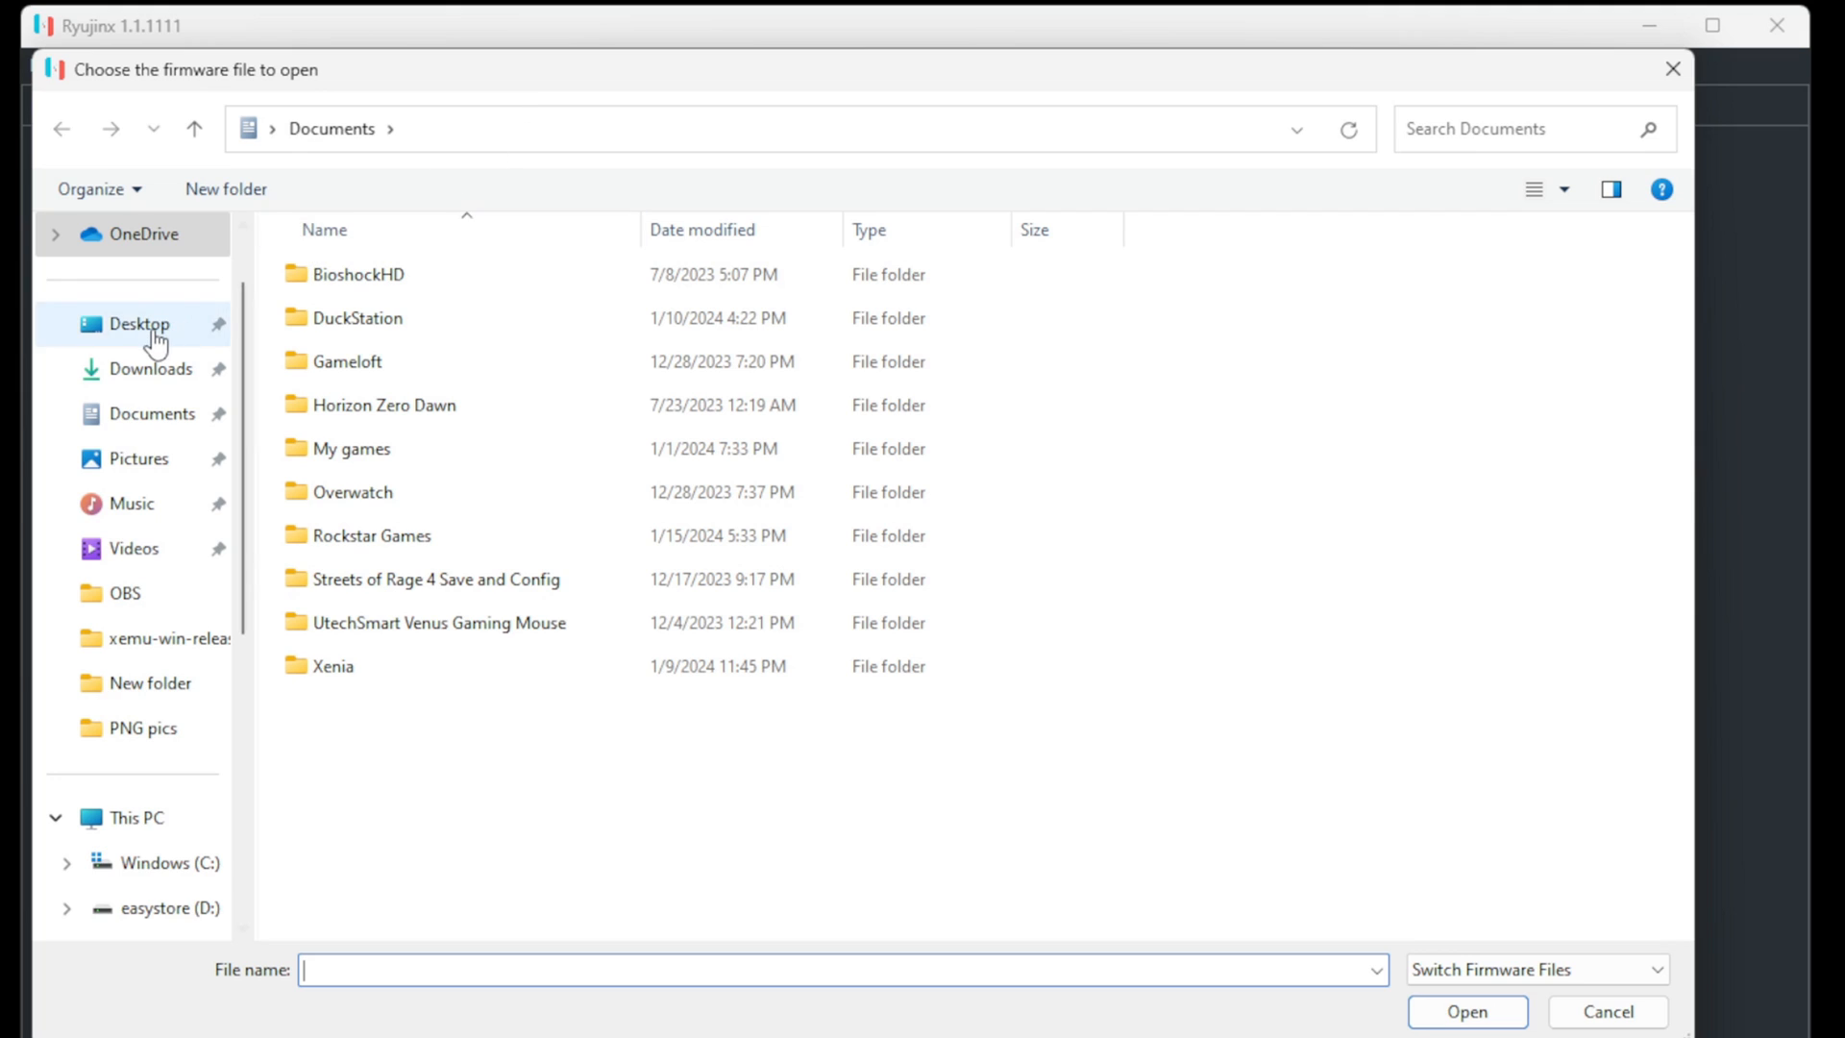
click(140, 324)
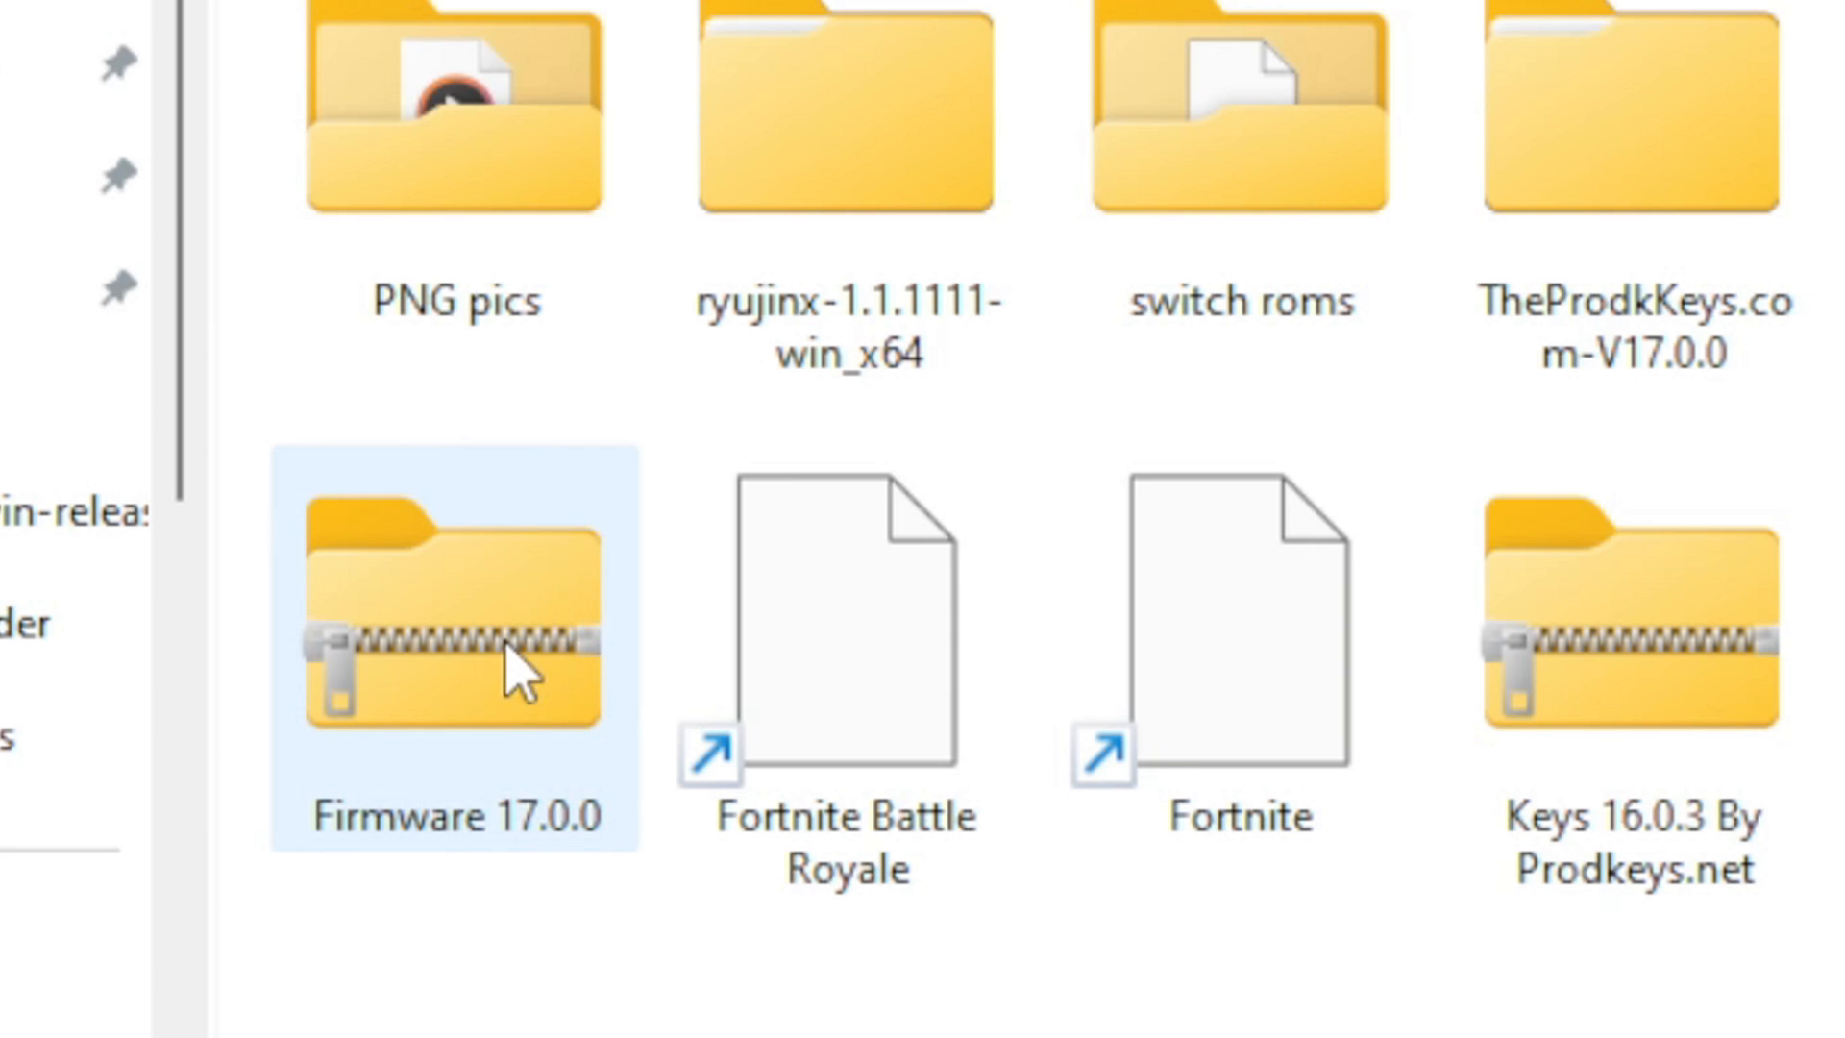
click(517, 666)
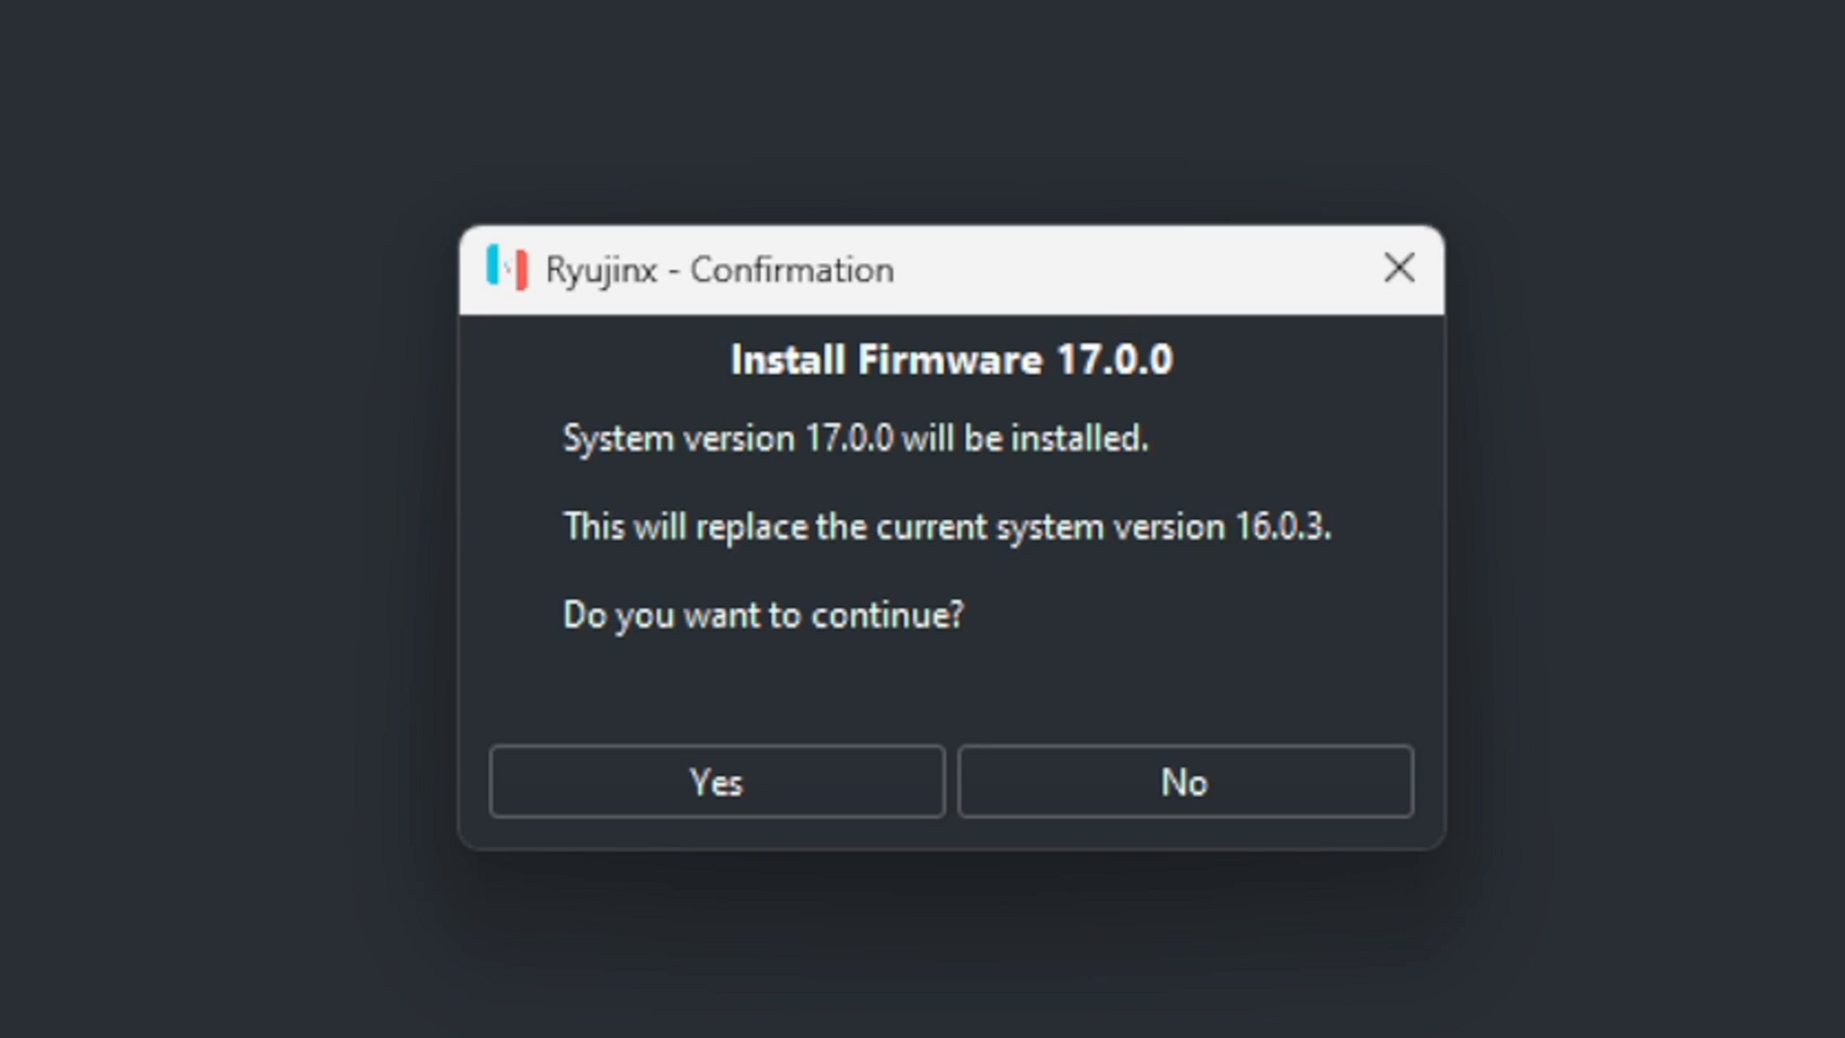
click(790, 800)
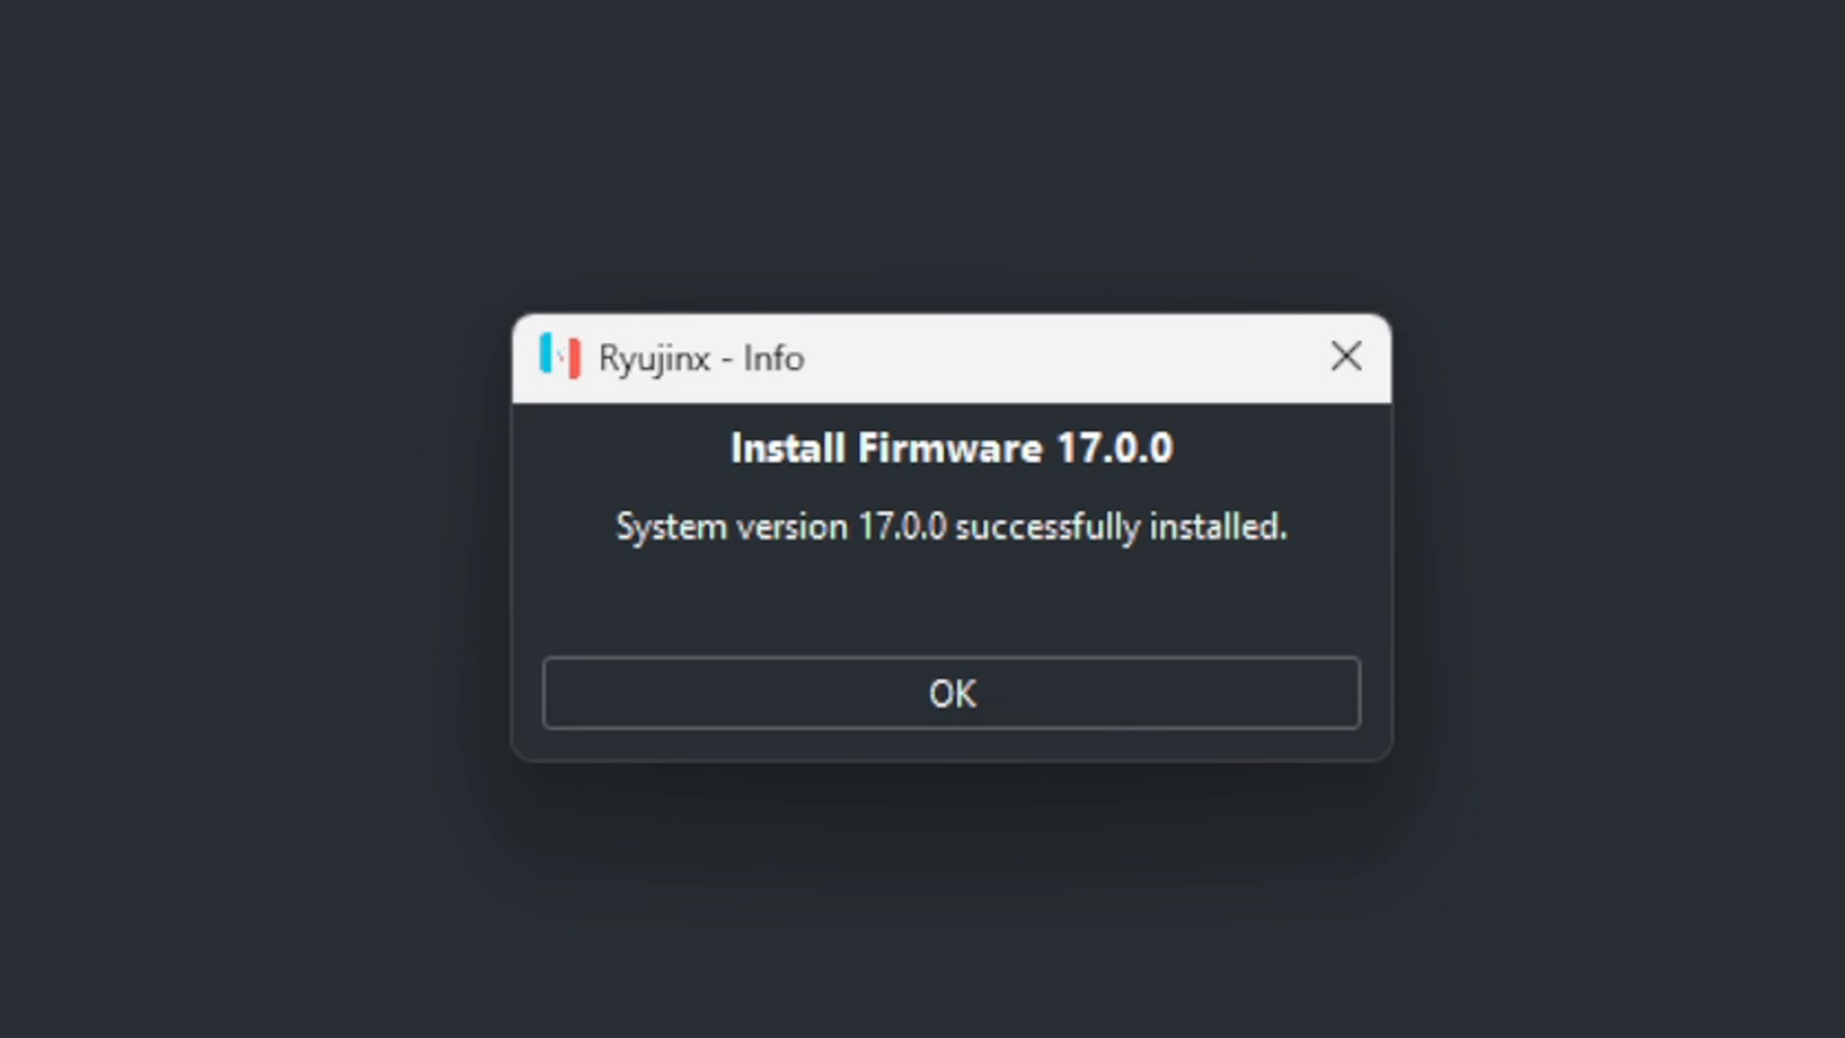
click(1009, 706)
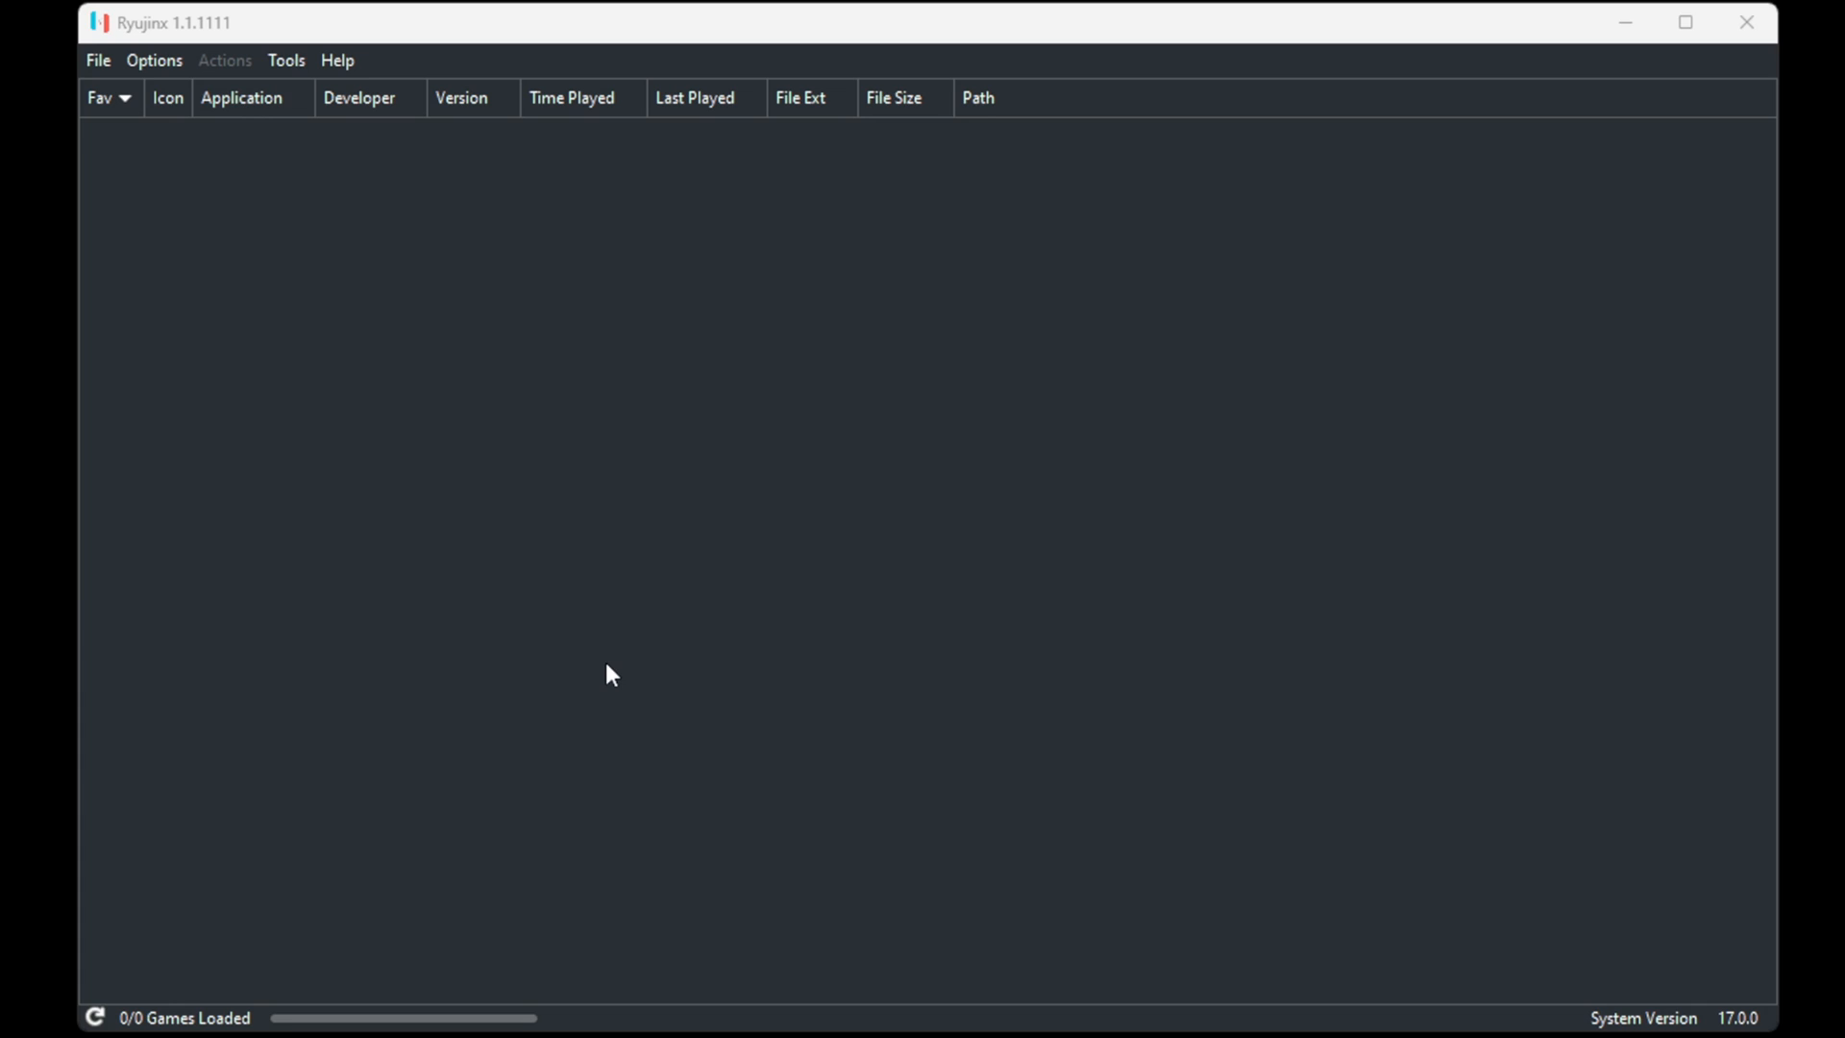
Step: Reach the Player 1 controller configuration from Options > Settings > Input
click(155, 61)
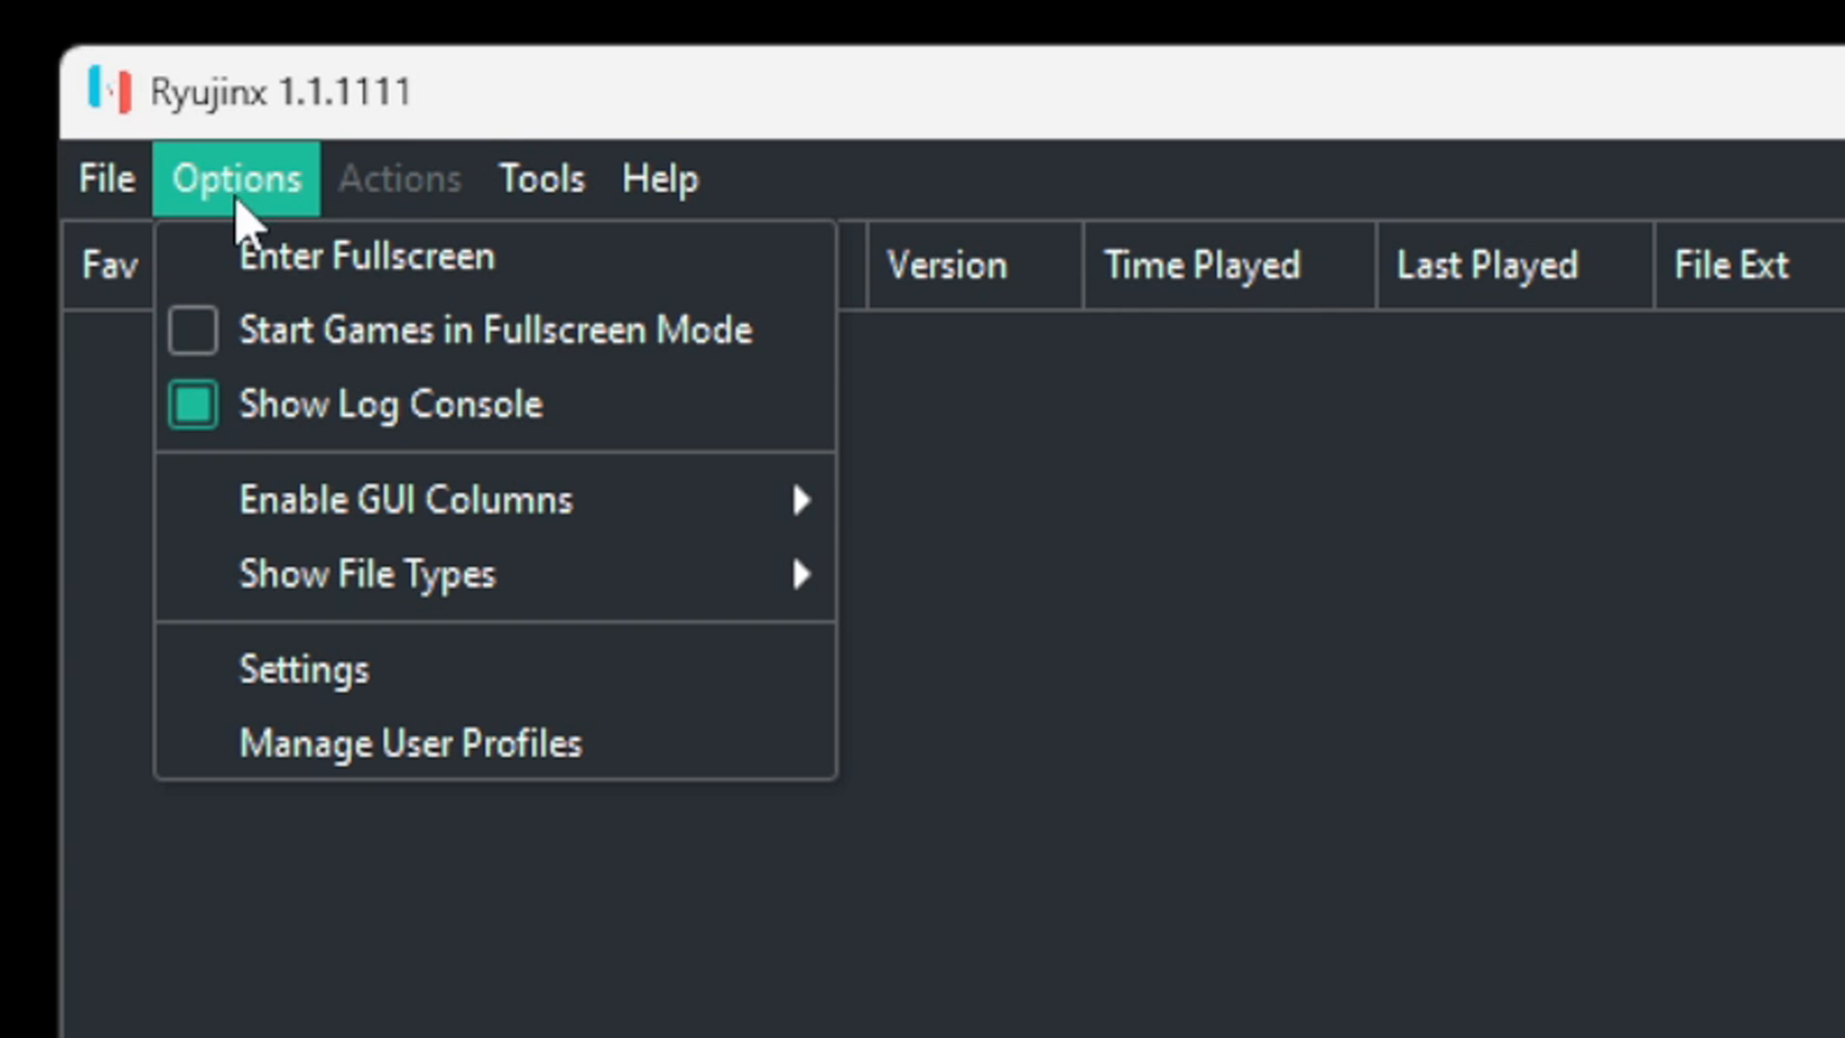
click(256, 676)
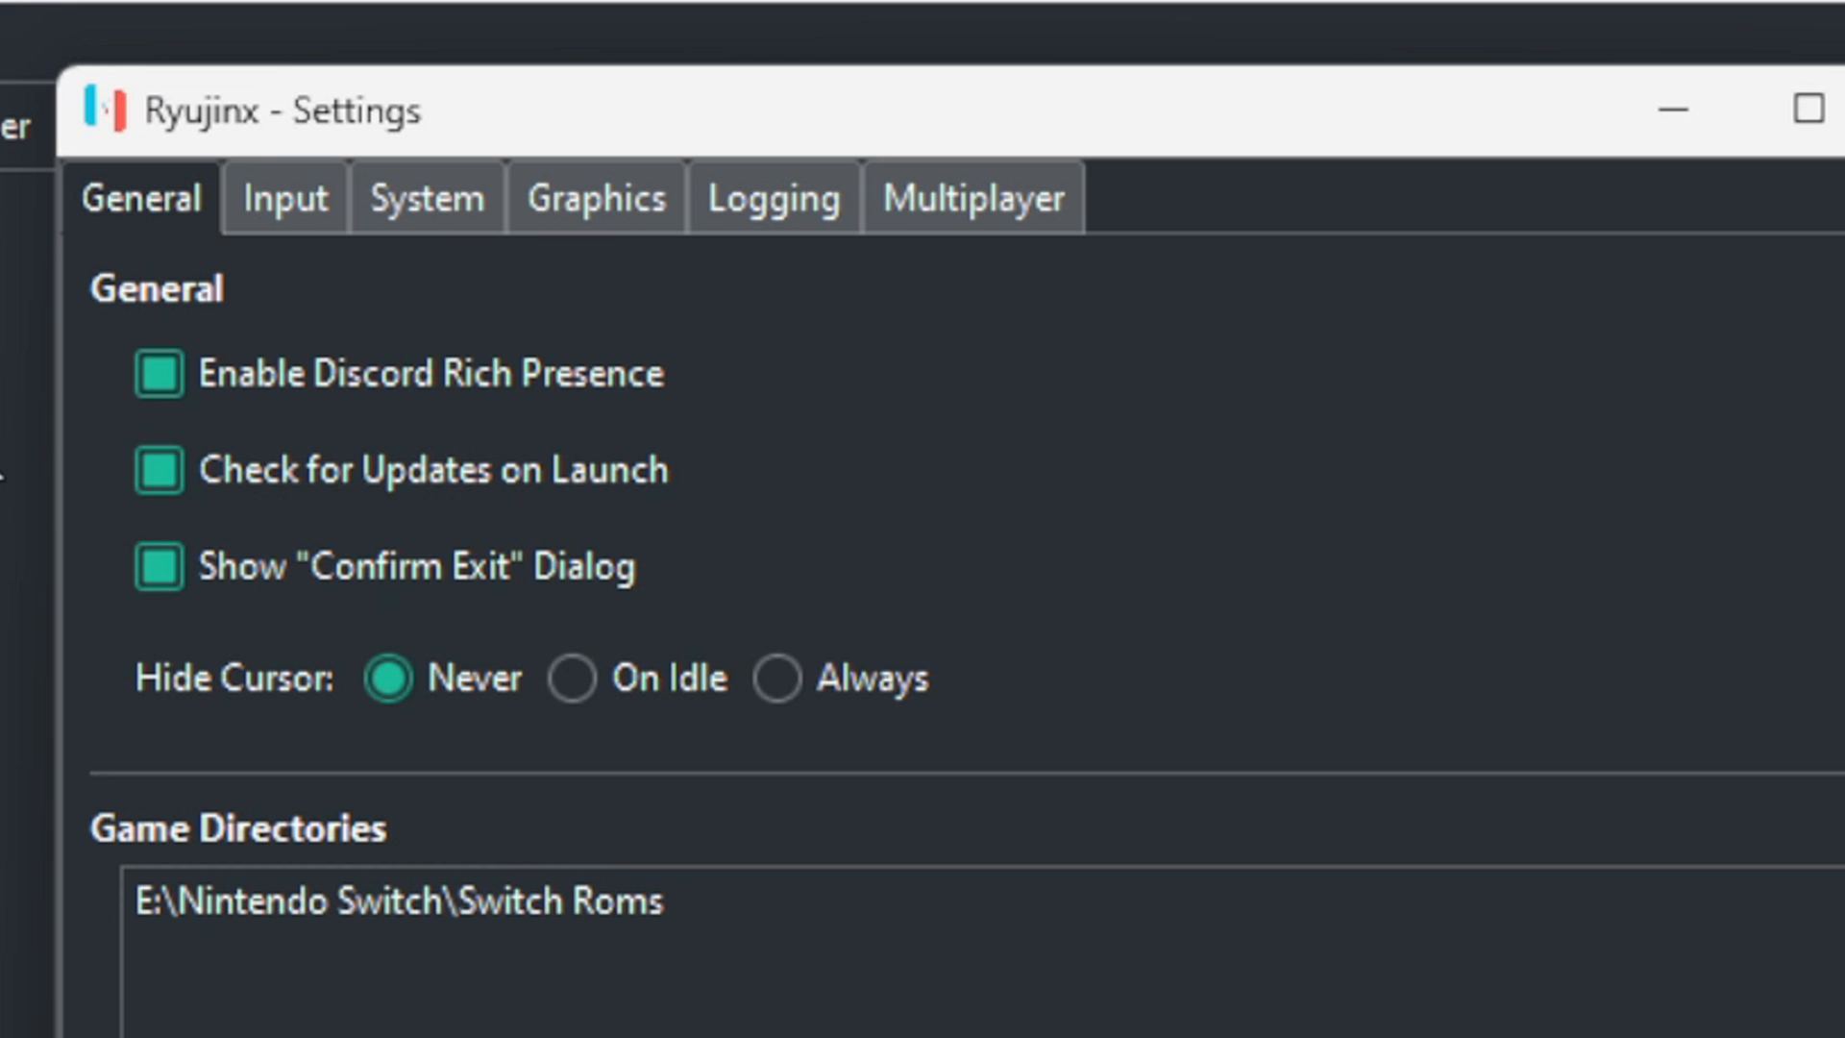
click(296, 202)
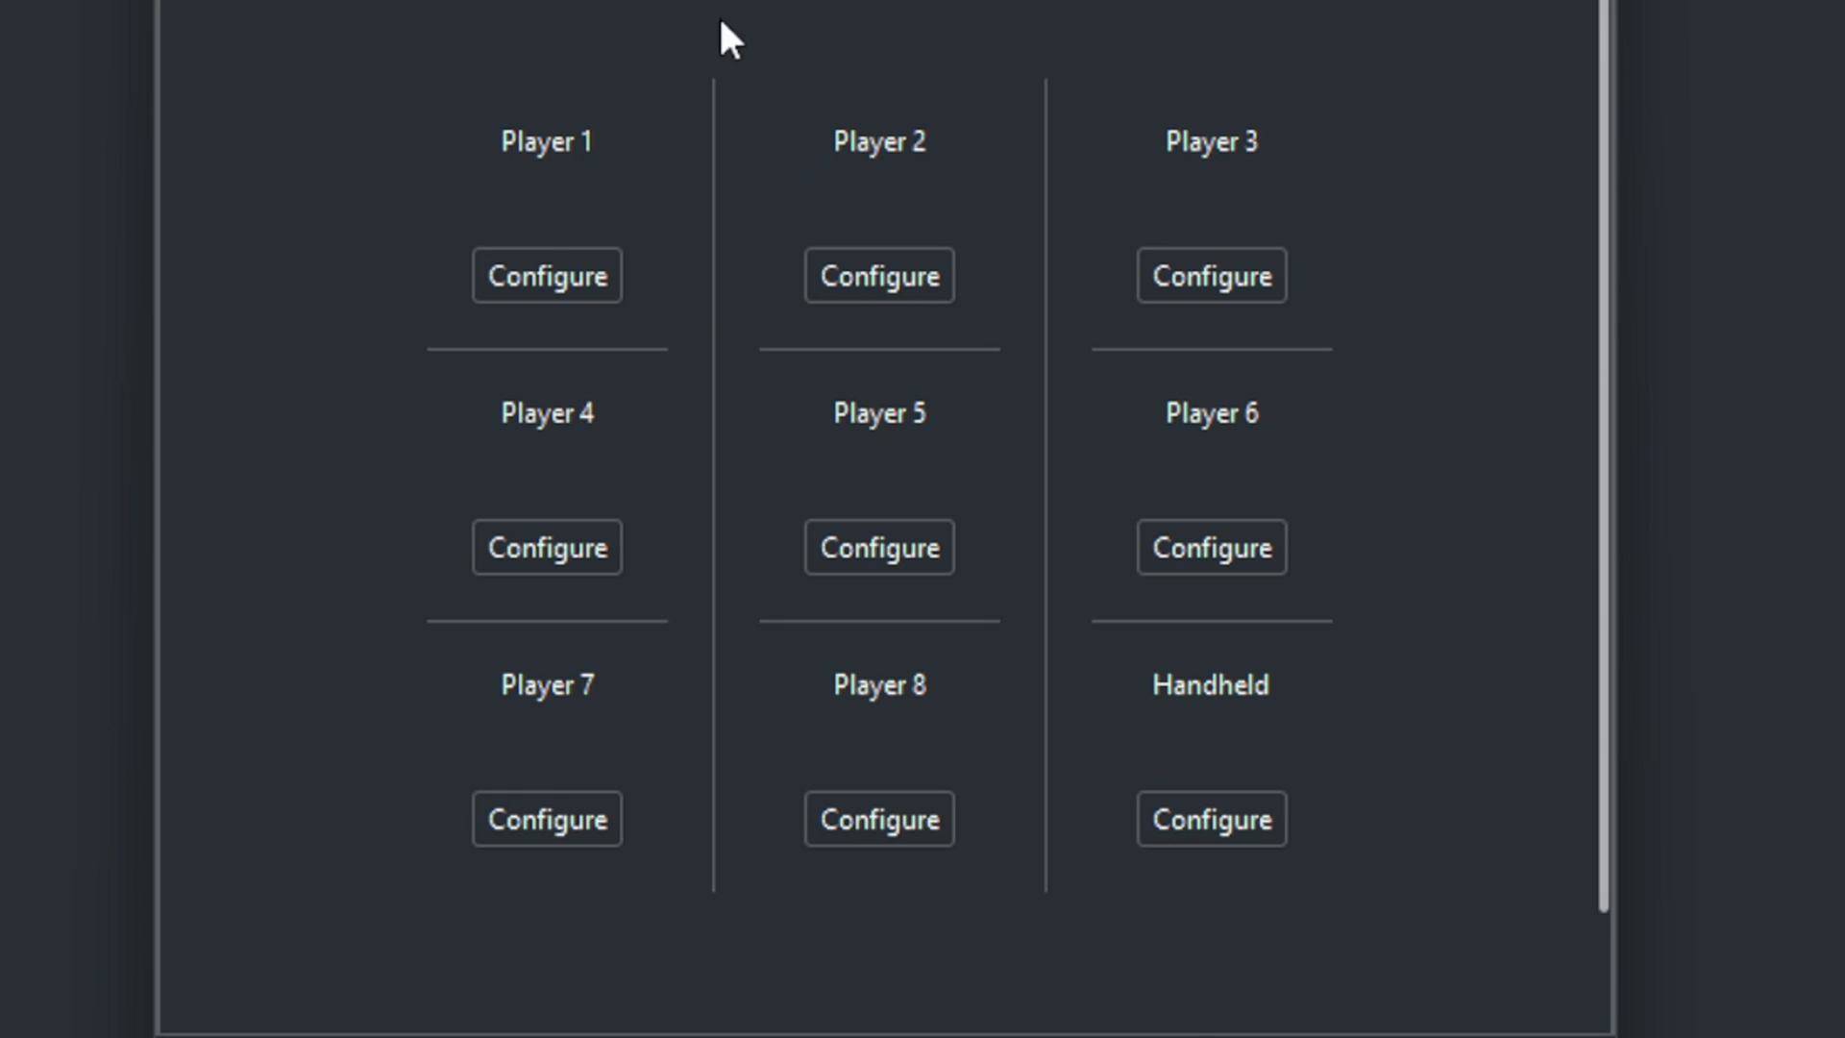
click(570, 275)
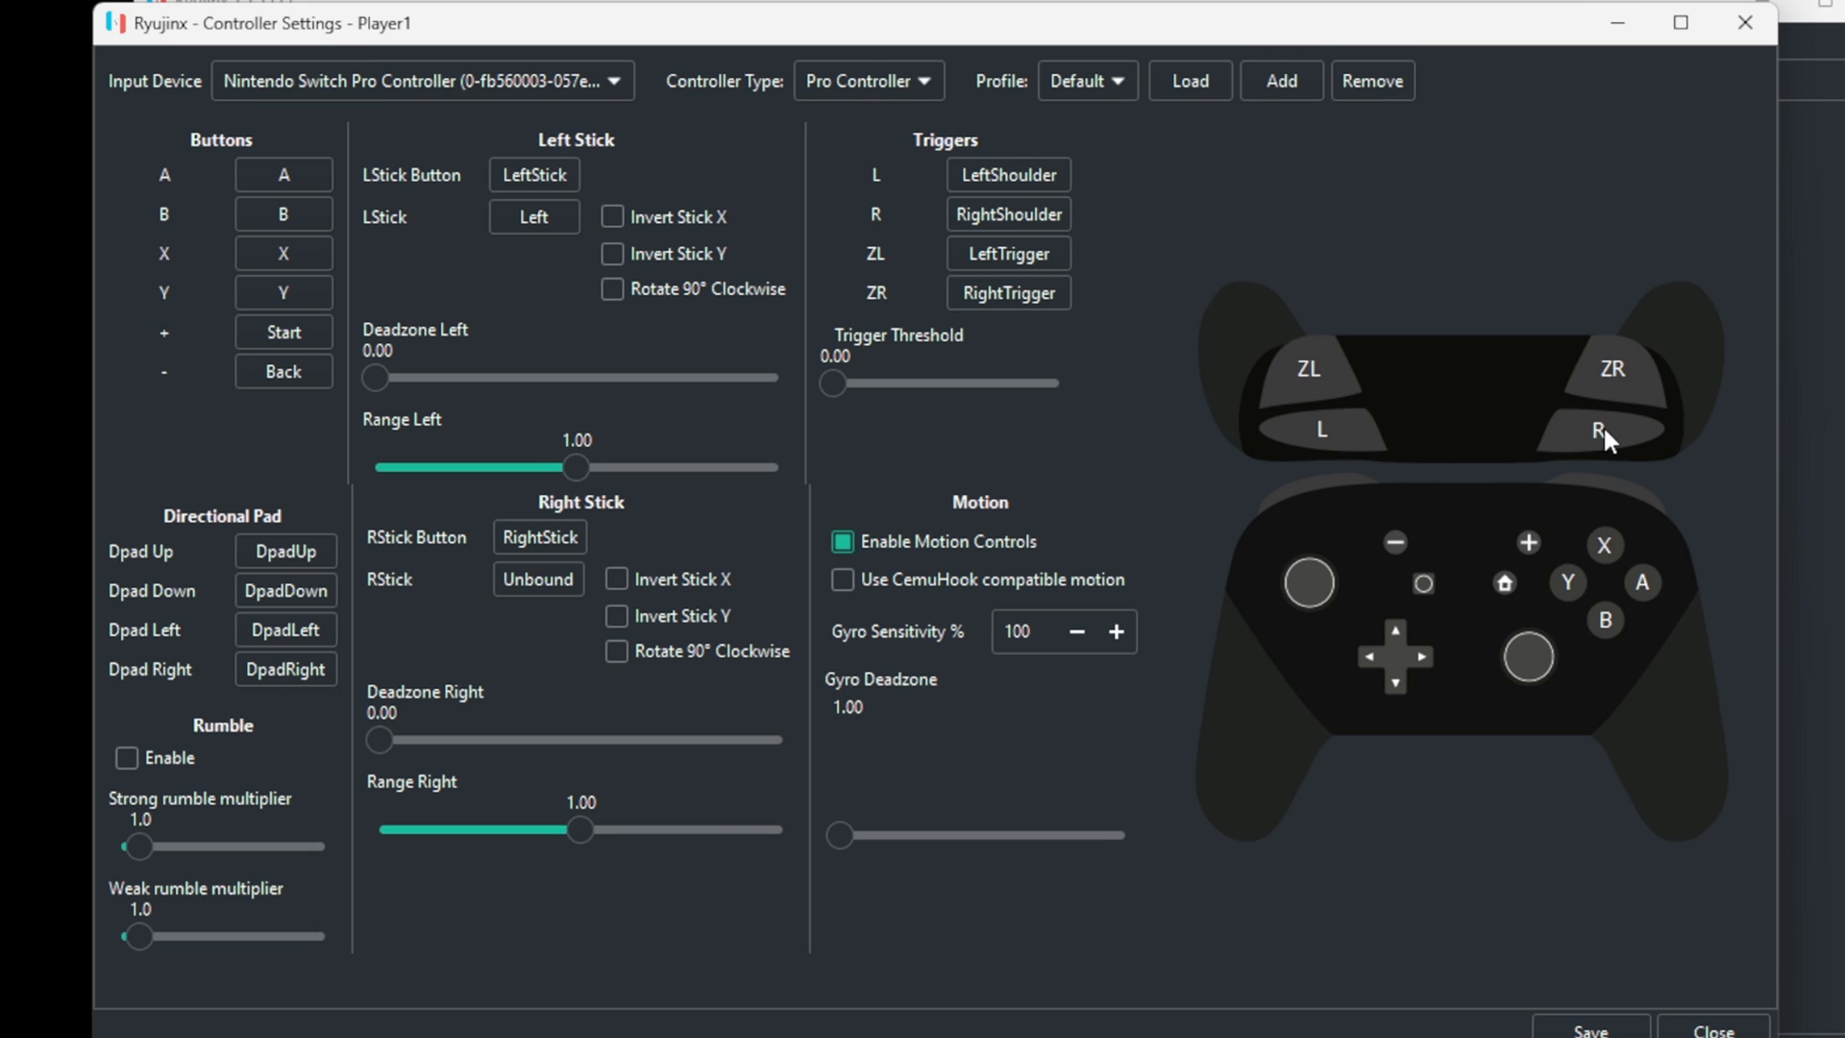
Step: Set Player 1's input device to the Xbox Series X Controller with Pro Controller type
click(615, 80)
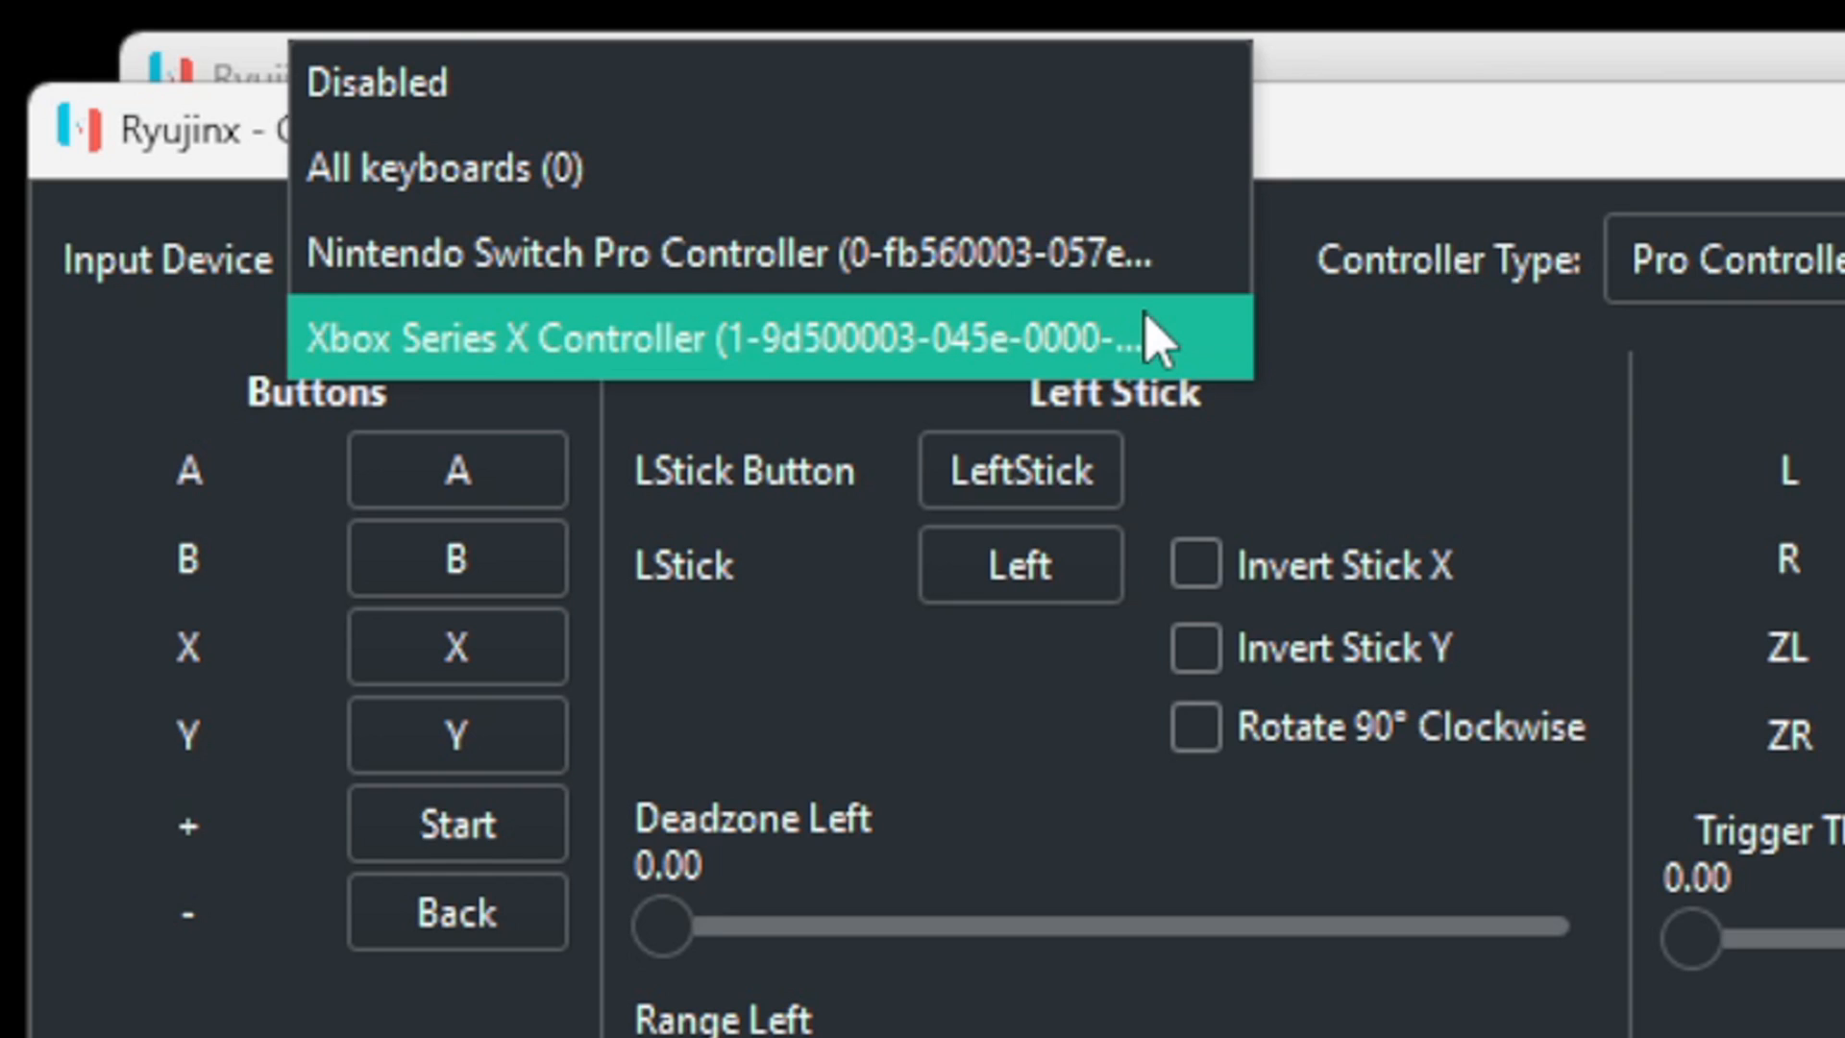
click(1158, 340)
click(1021, 268)
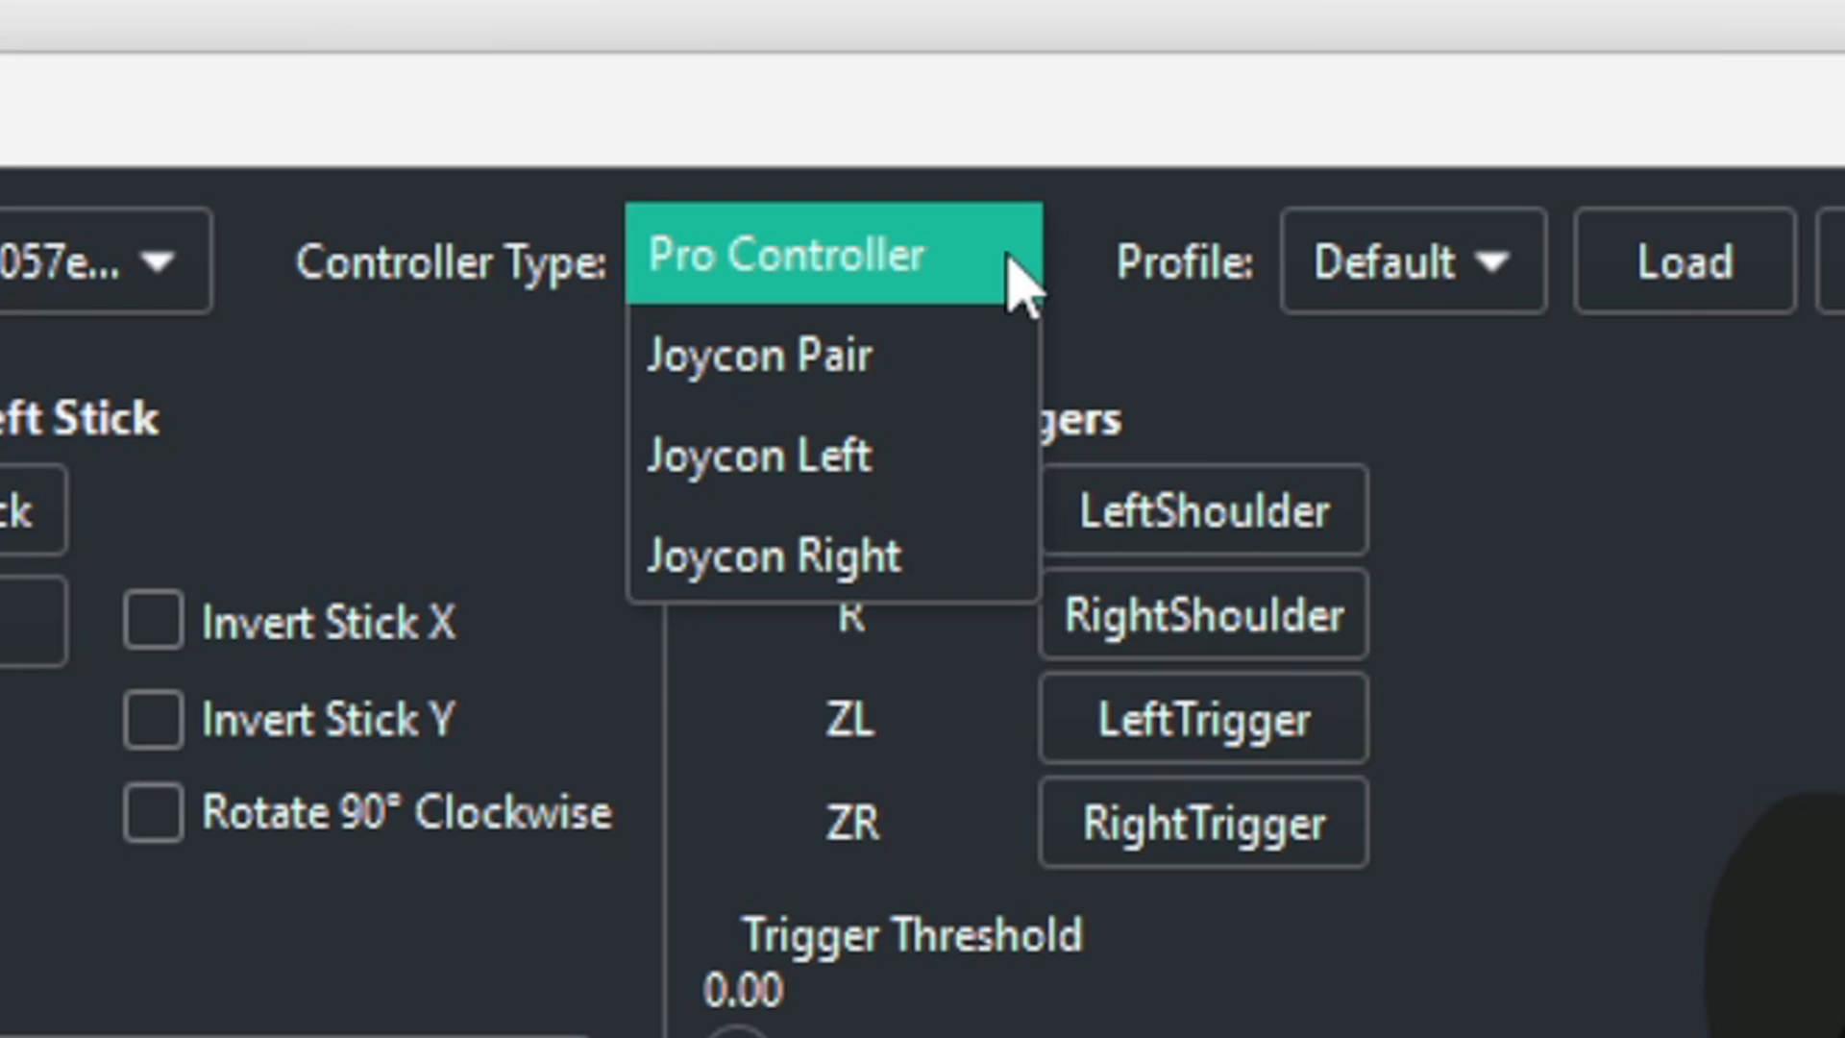
click(833, 259)
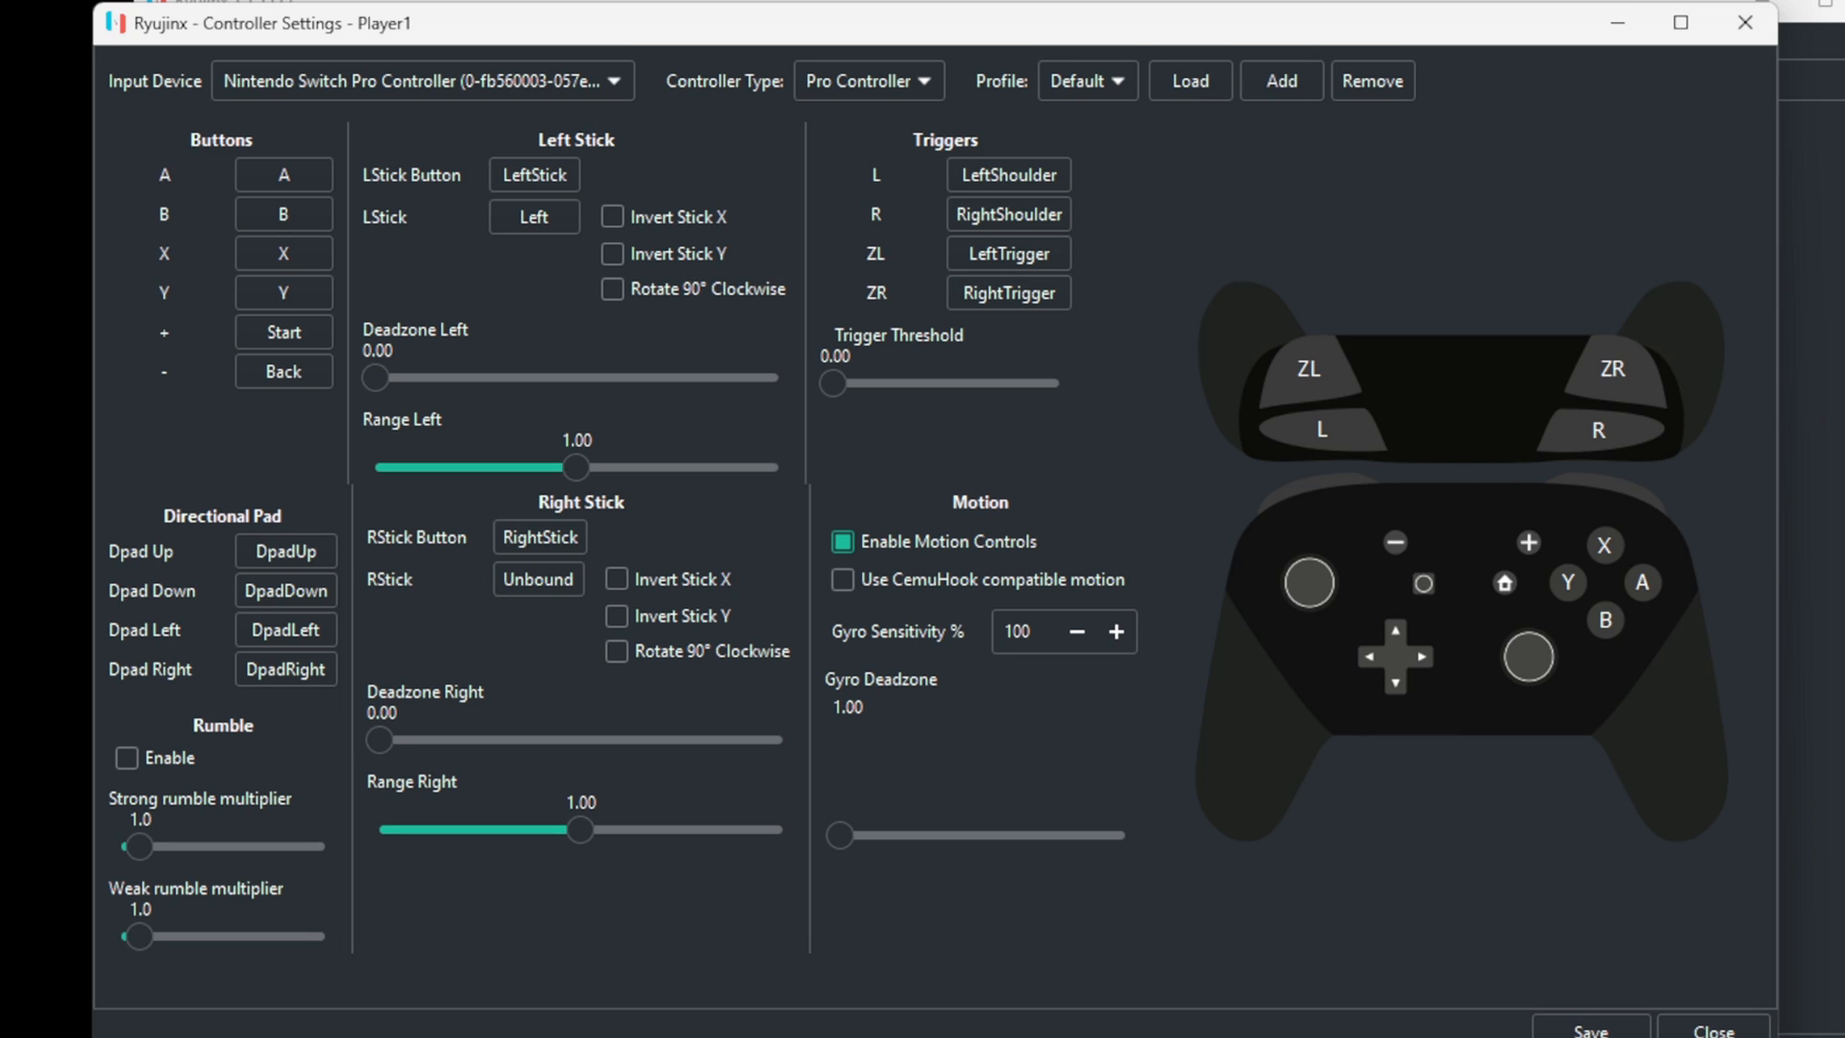
click(615, 81)
click(577, 118)
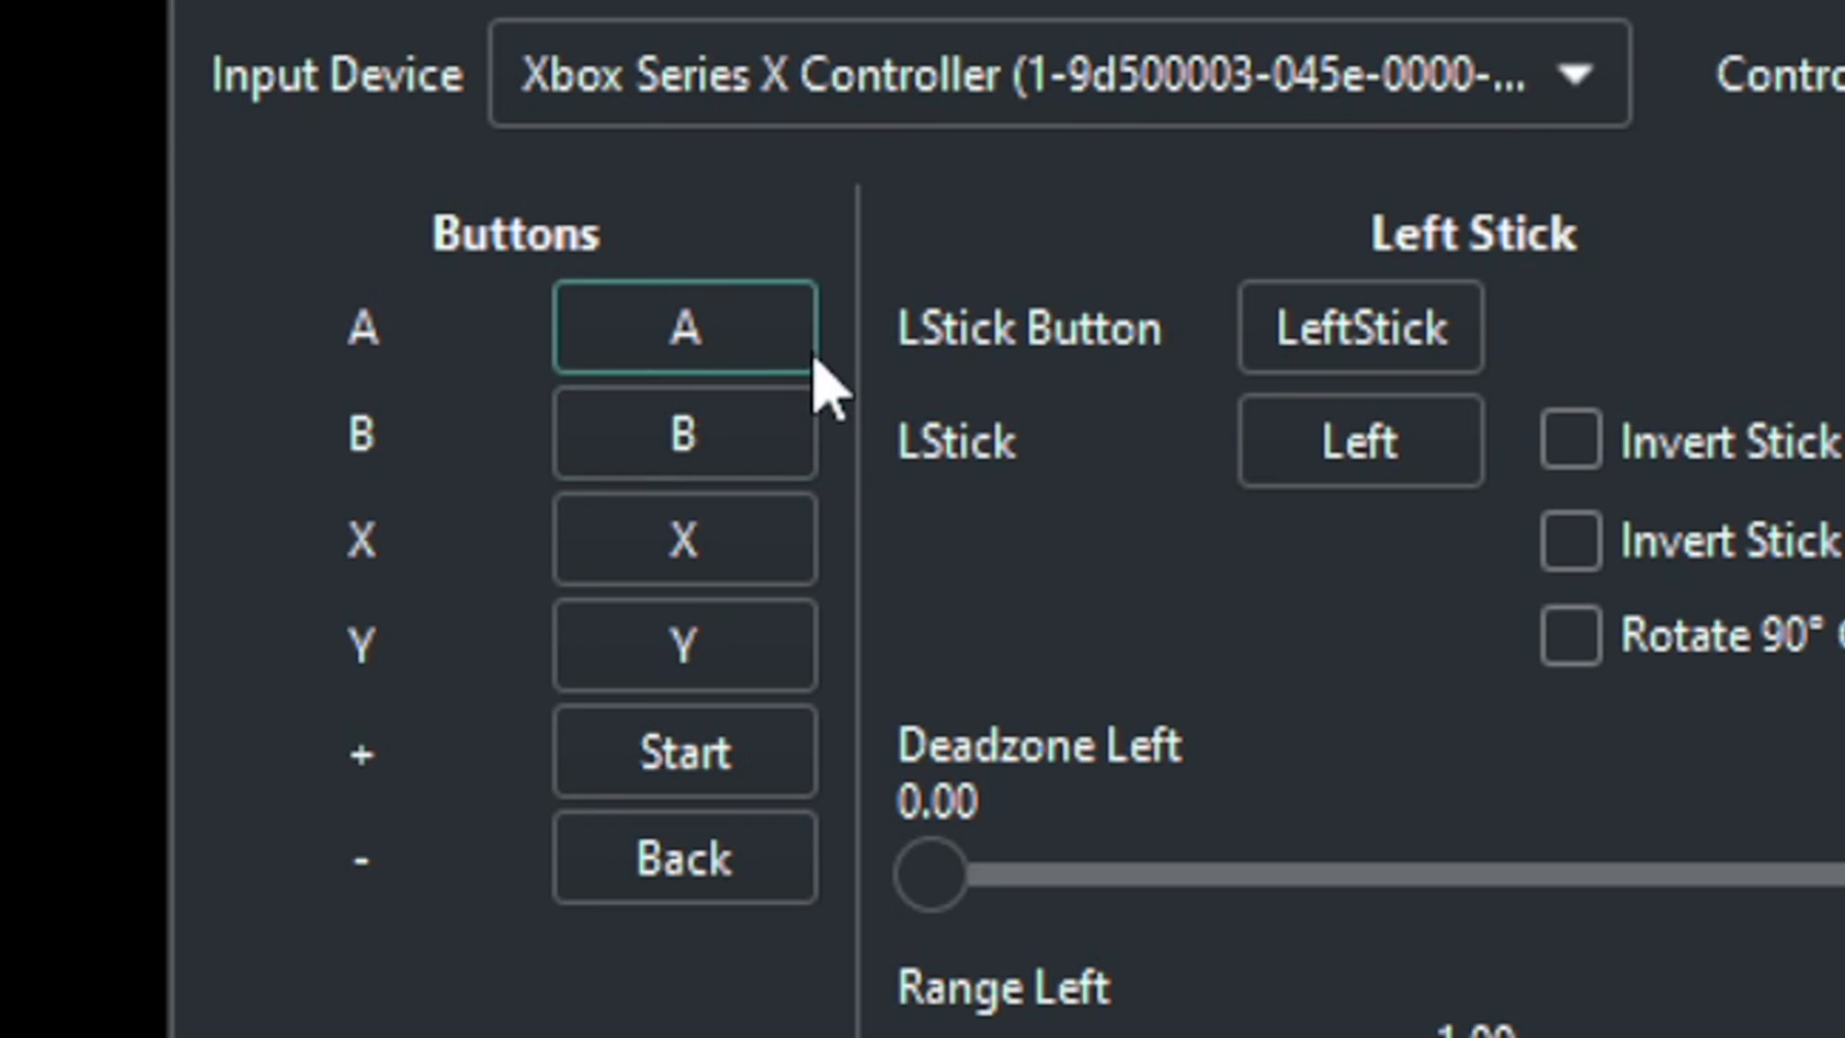
Step: Remap the A and B buttons to swap them, and start adding a new profile
click(780, 350)
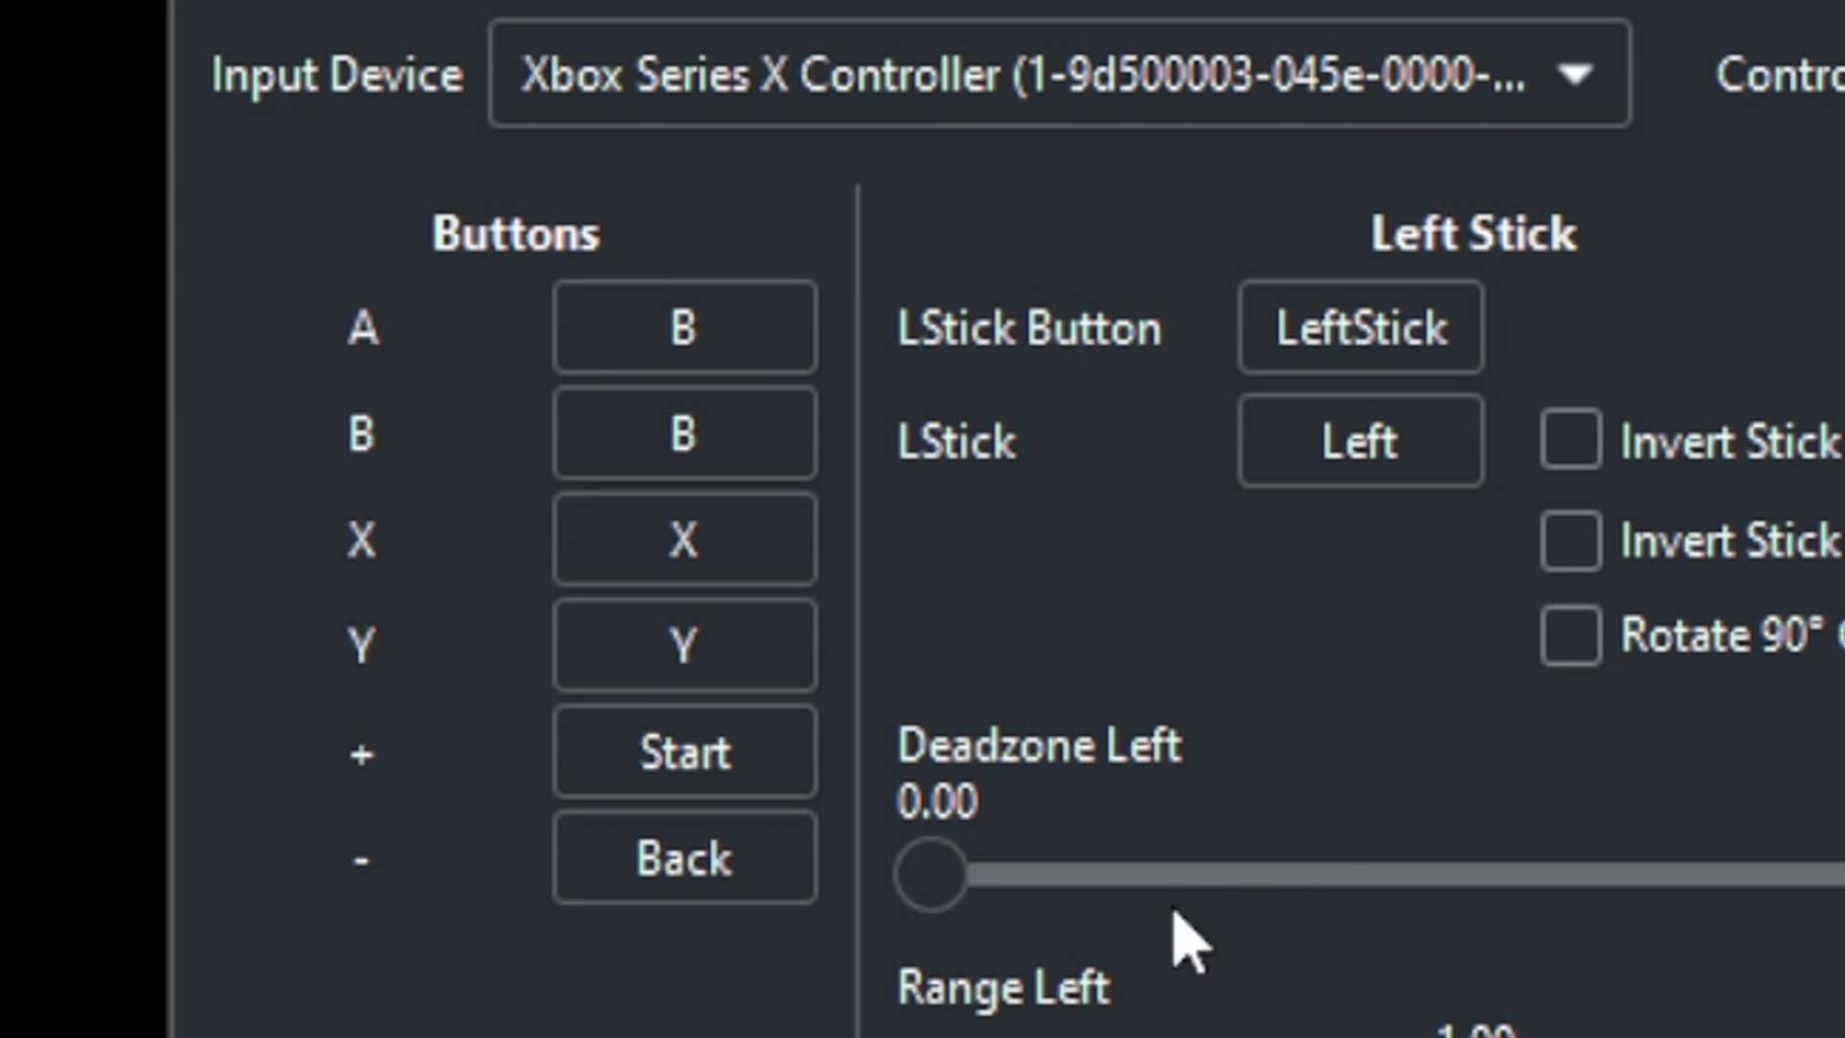
click(721, 439)
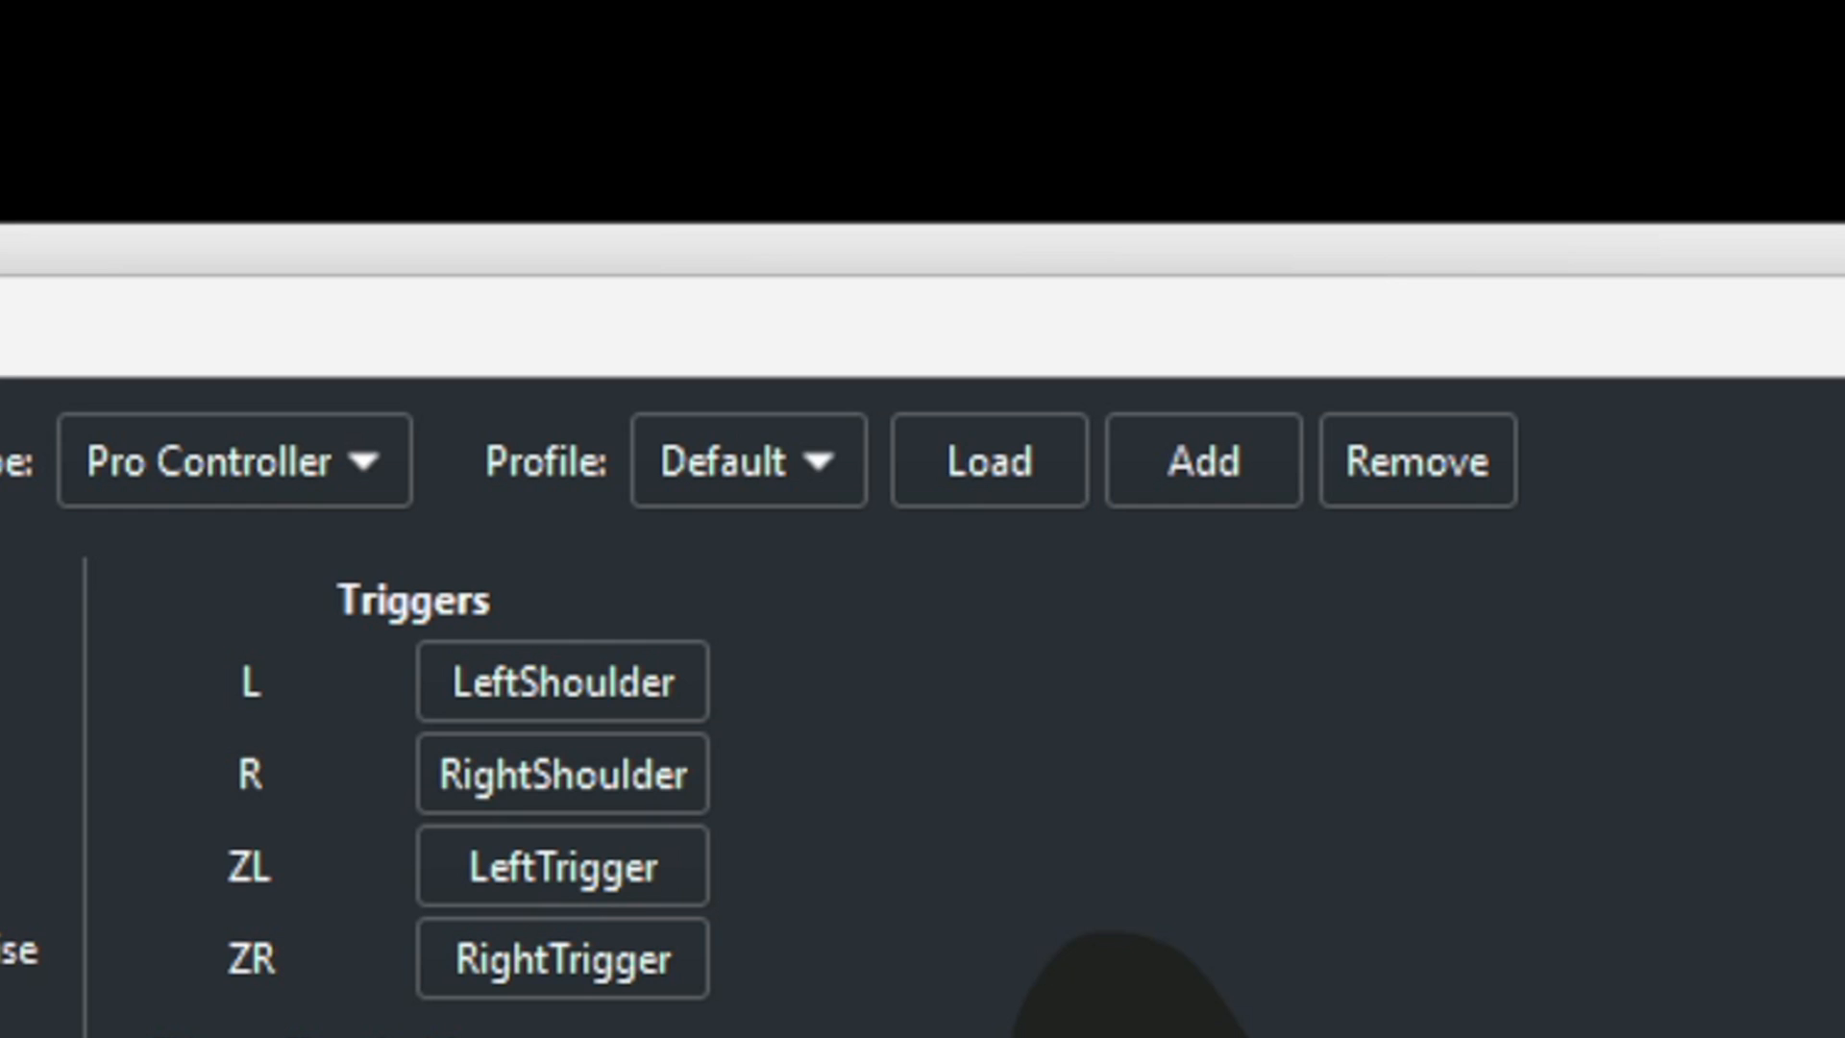
click(1224, 462)
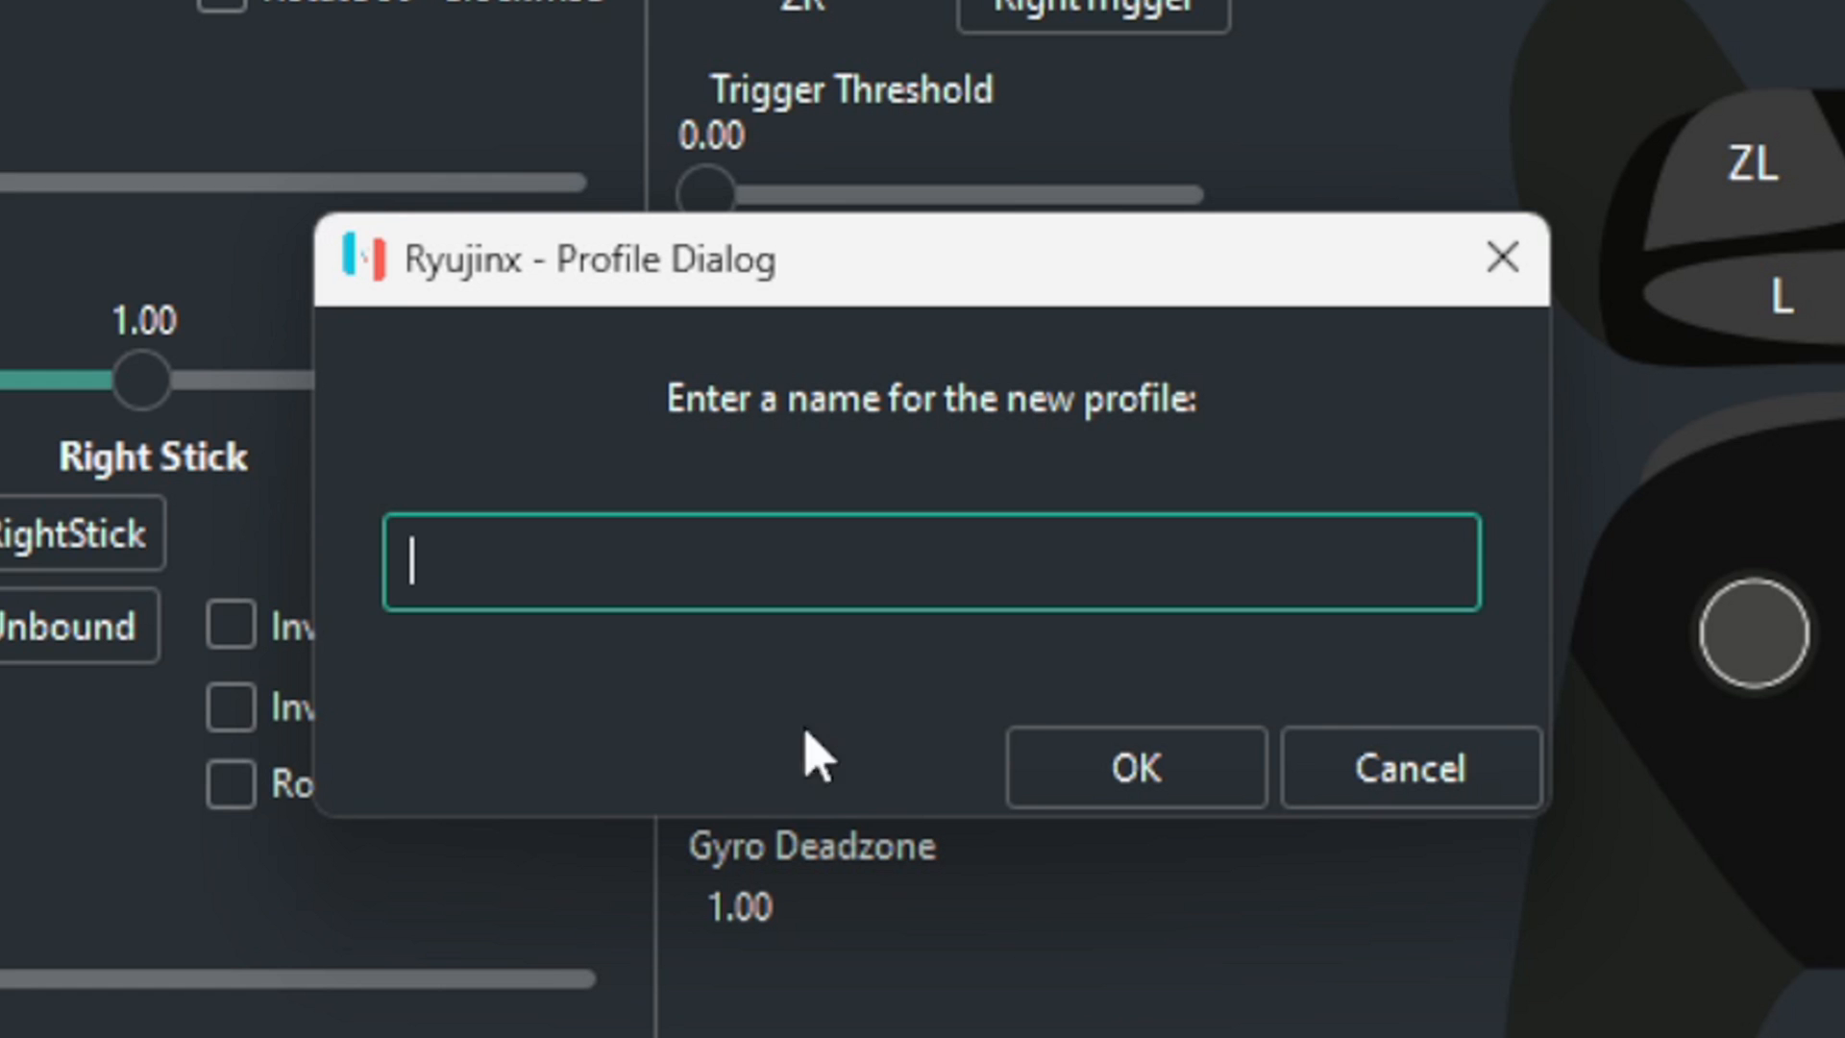
text(p)
text(1)
Step: Name the new profile p1 and save the Player 1 controller configuration
click(1196, 772)
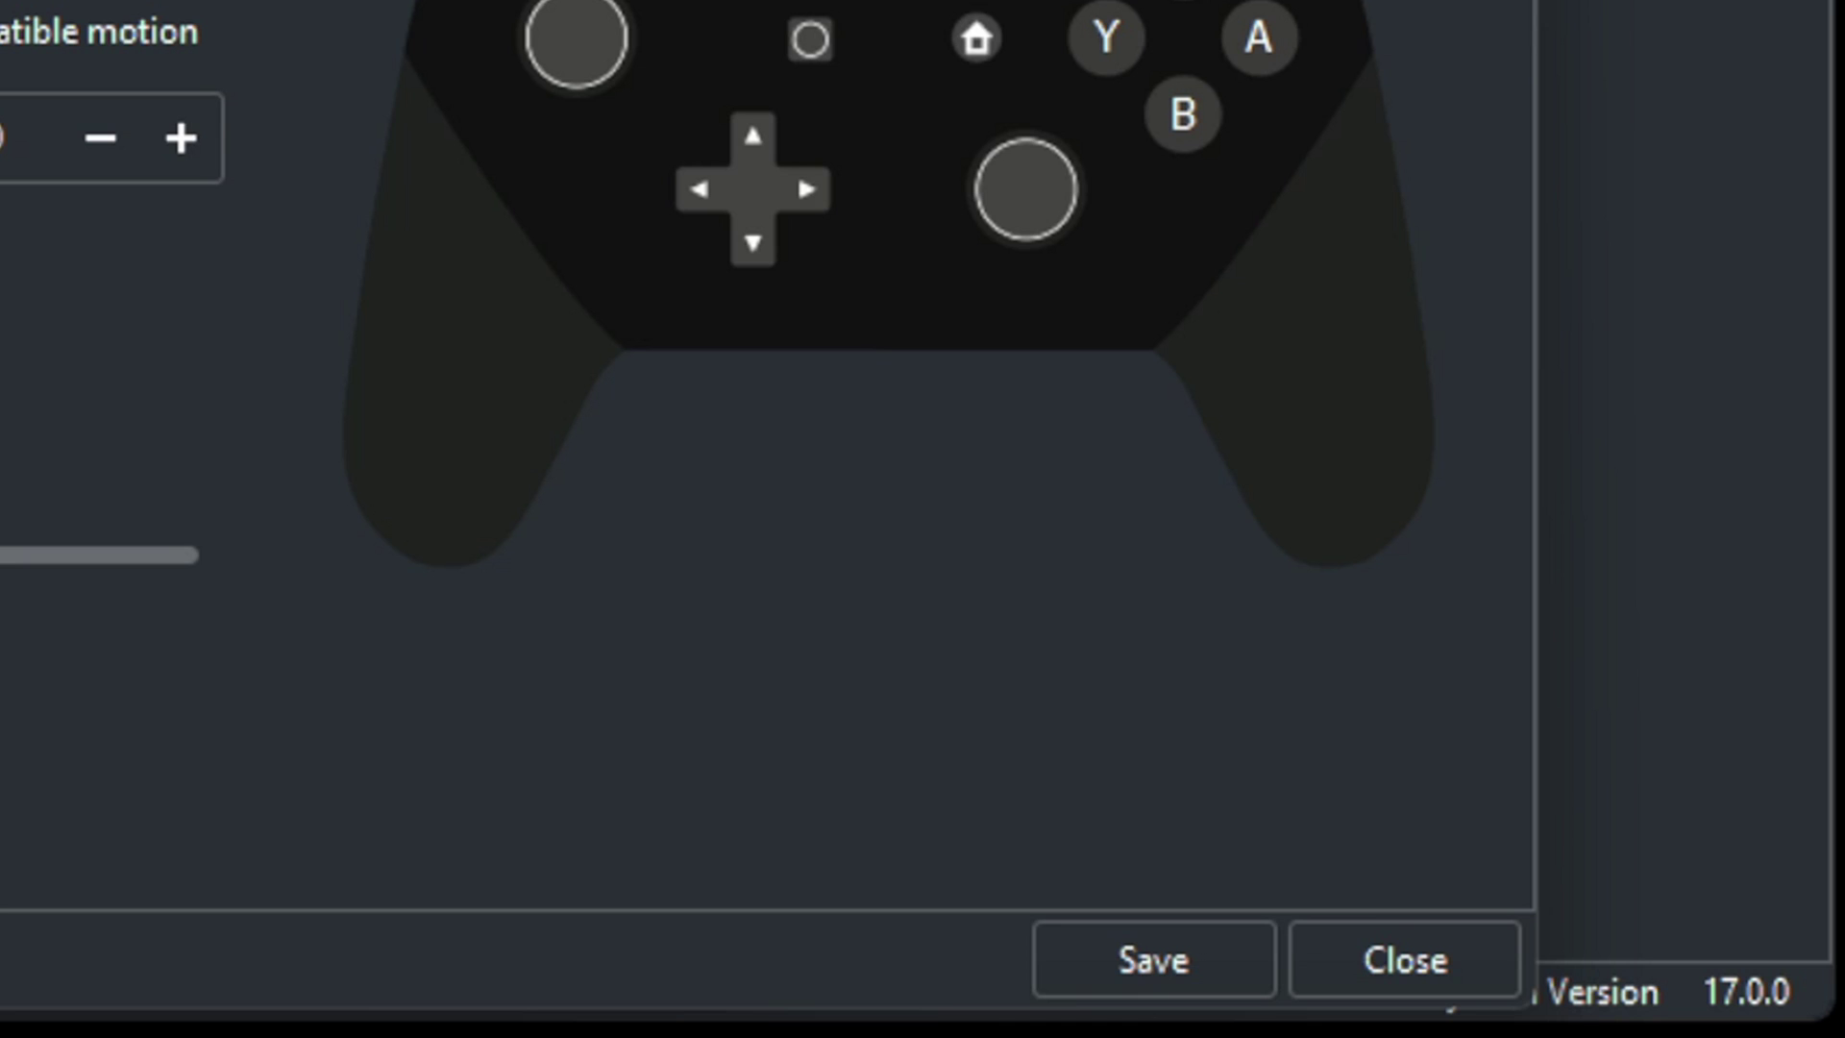
click(1180, 986)
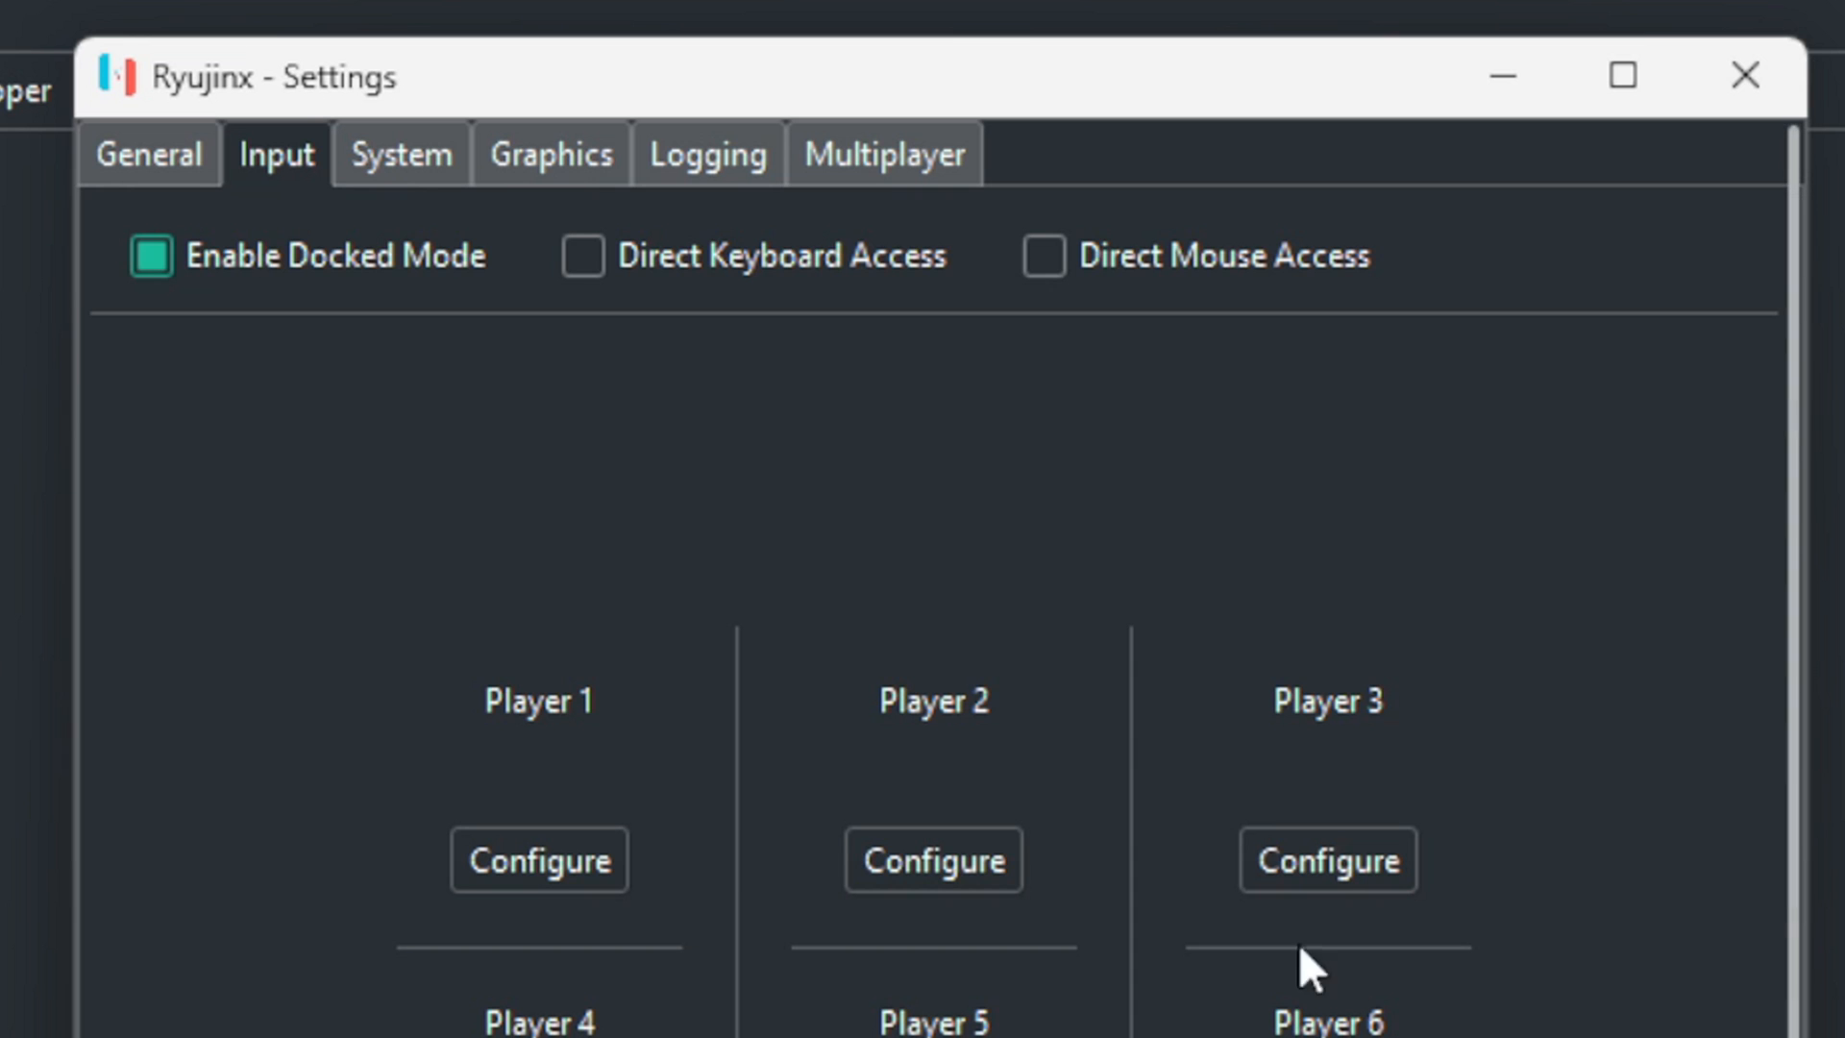
Step: Review graphics keeping Vulkan, the NVIDIA GeForce RTX 3070 and Native scale, then apply
click(563, 150)
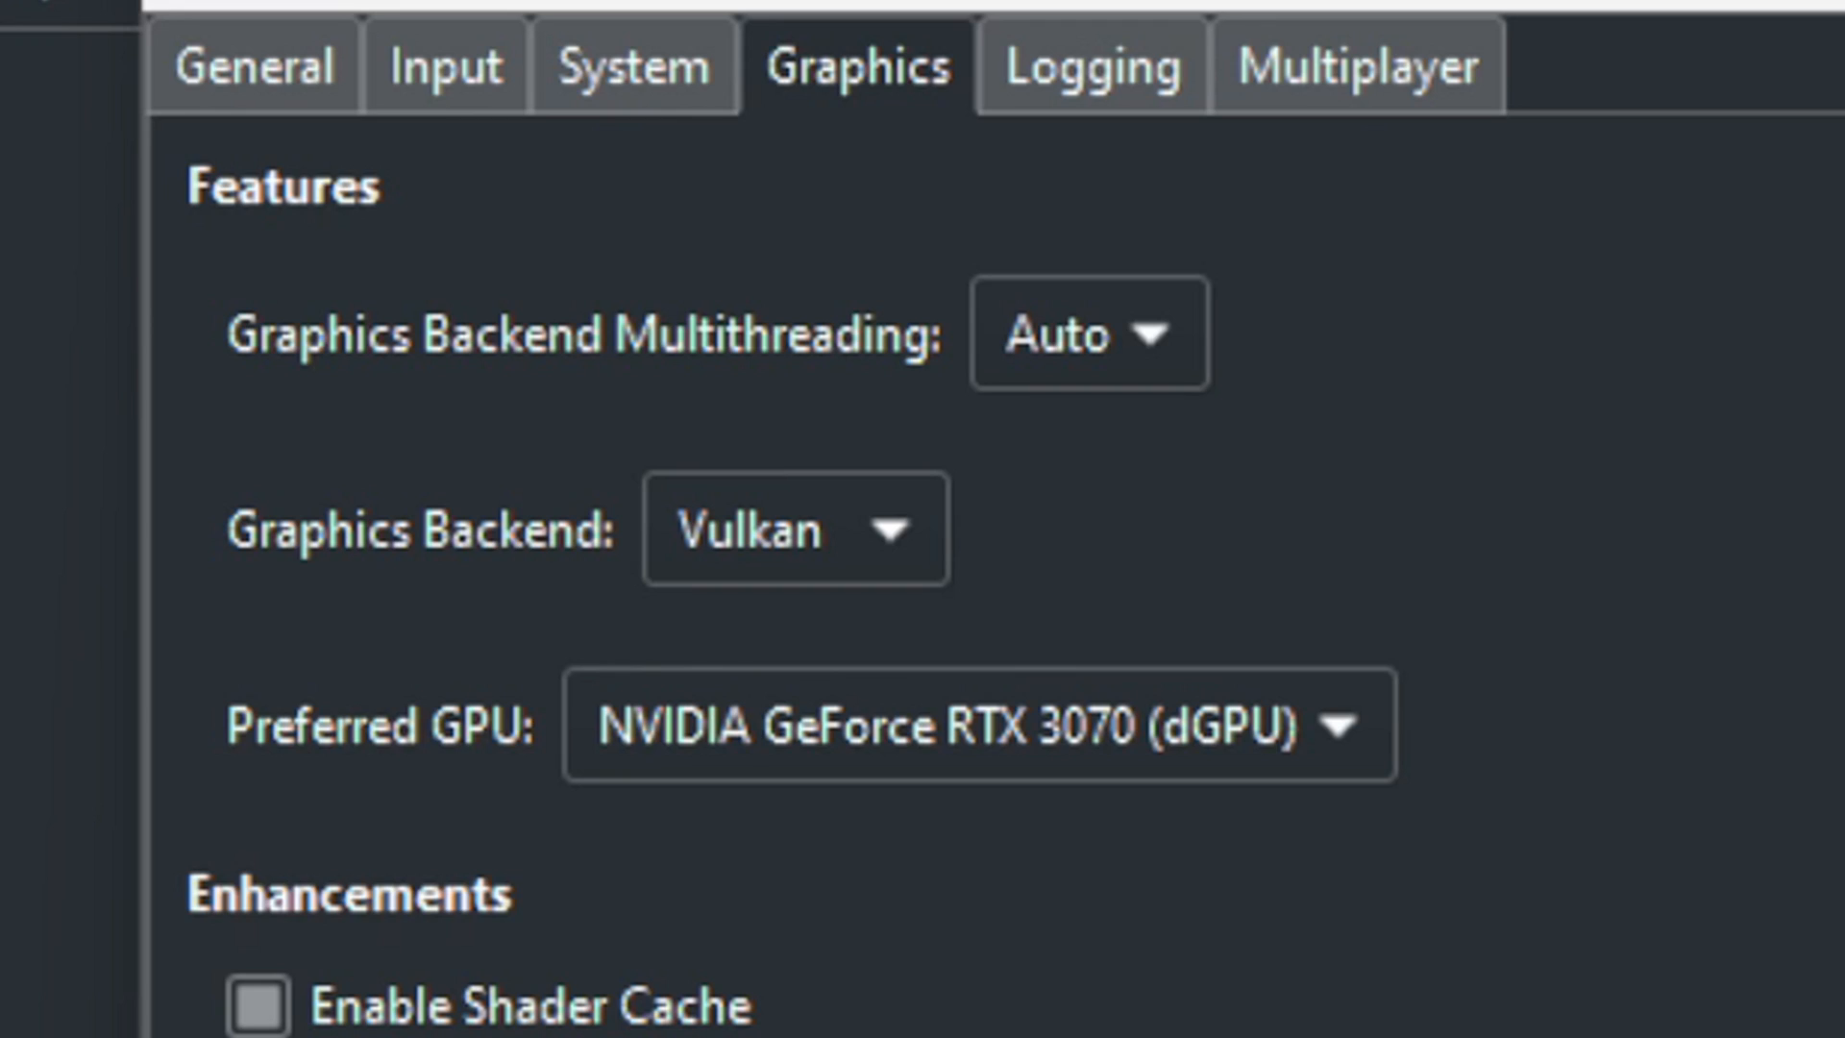
click(894, 531)
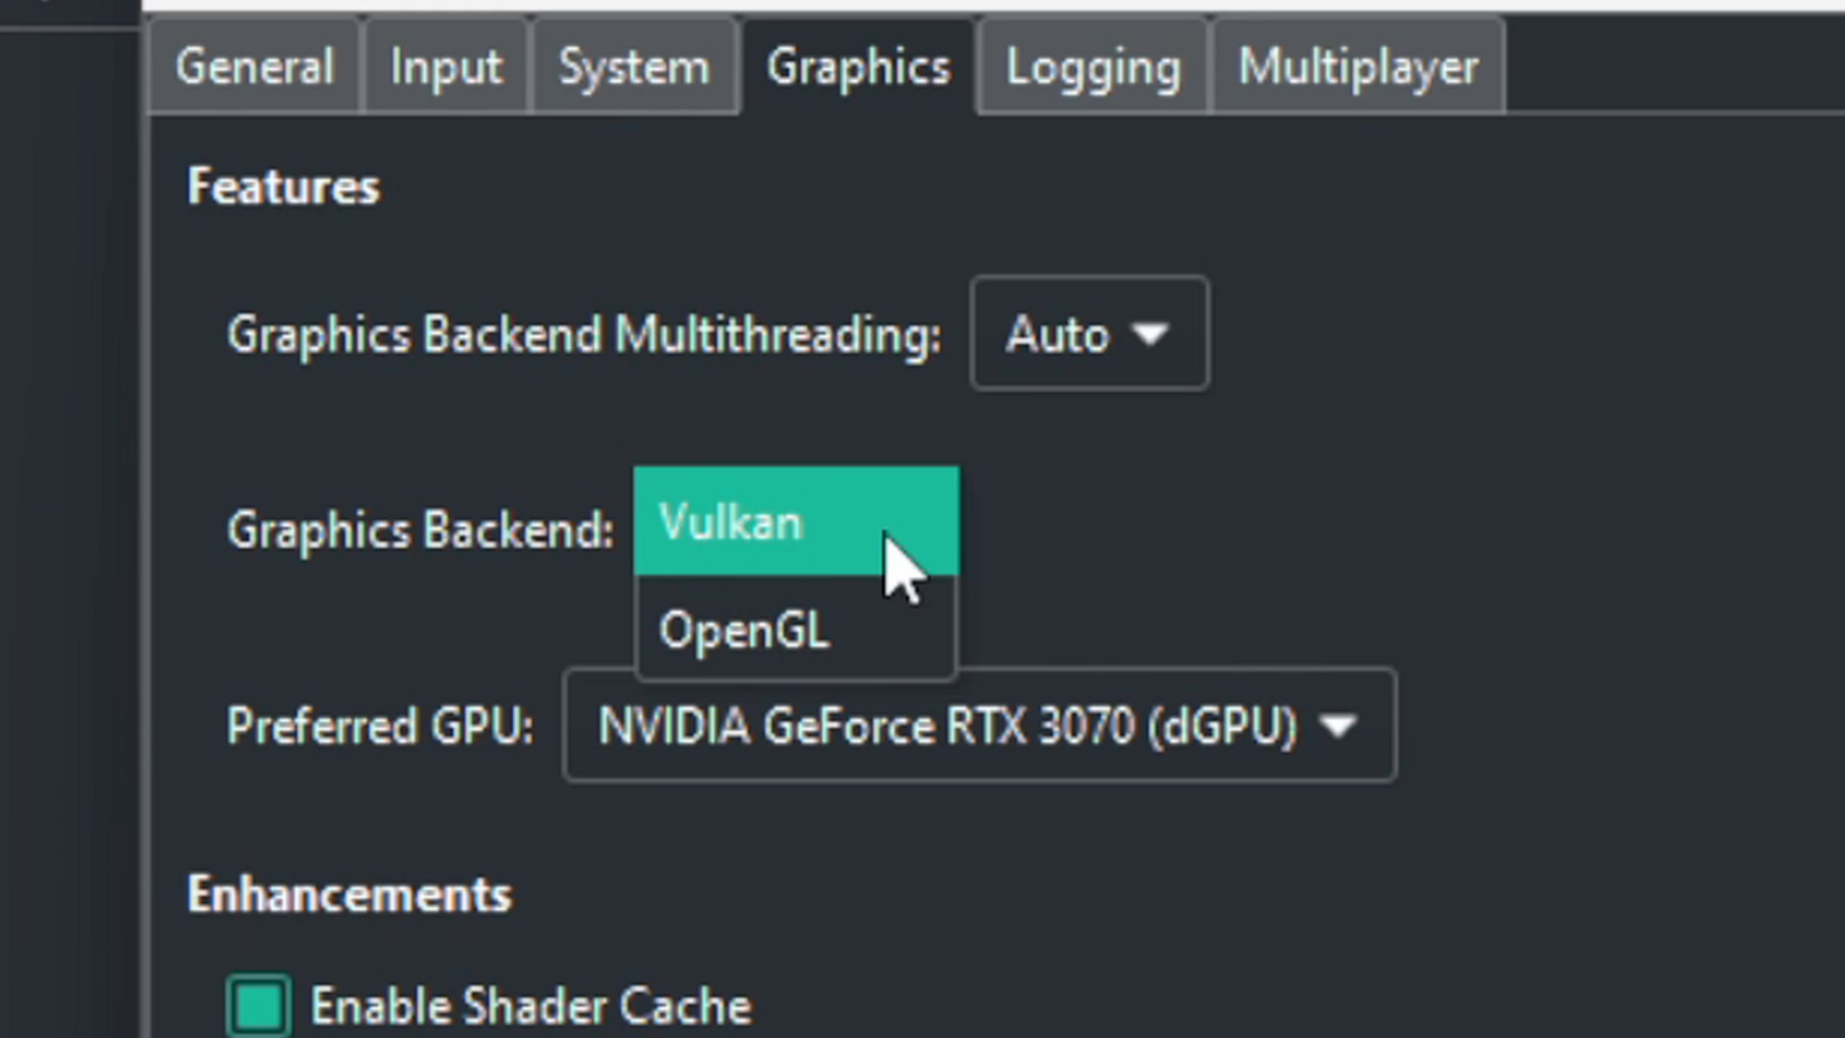
key(Return)
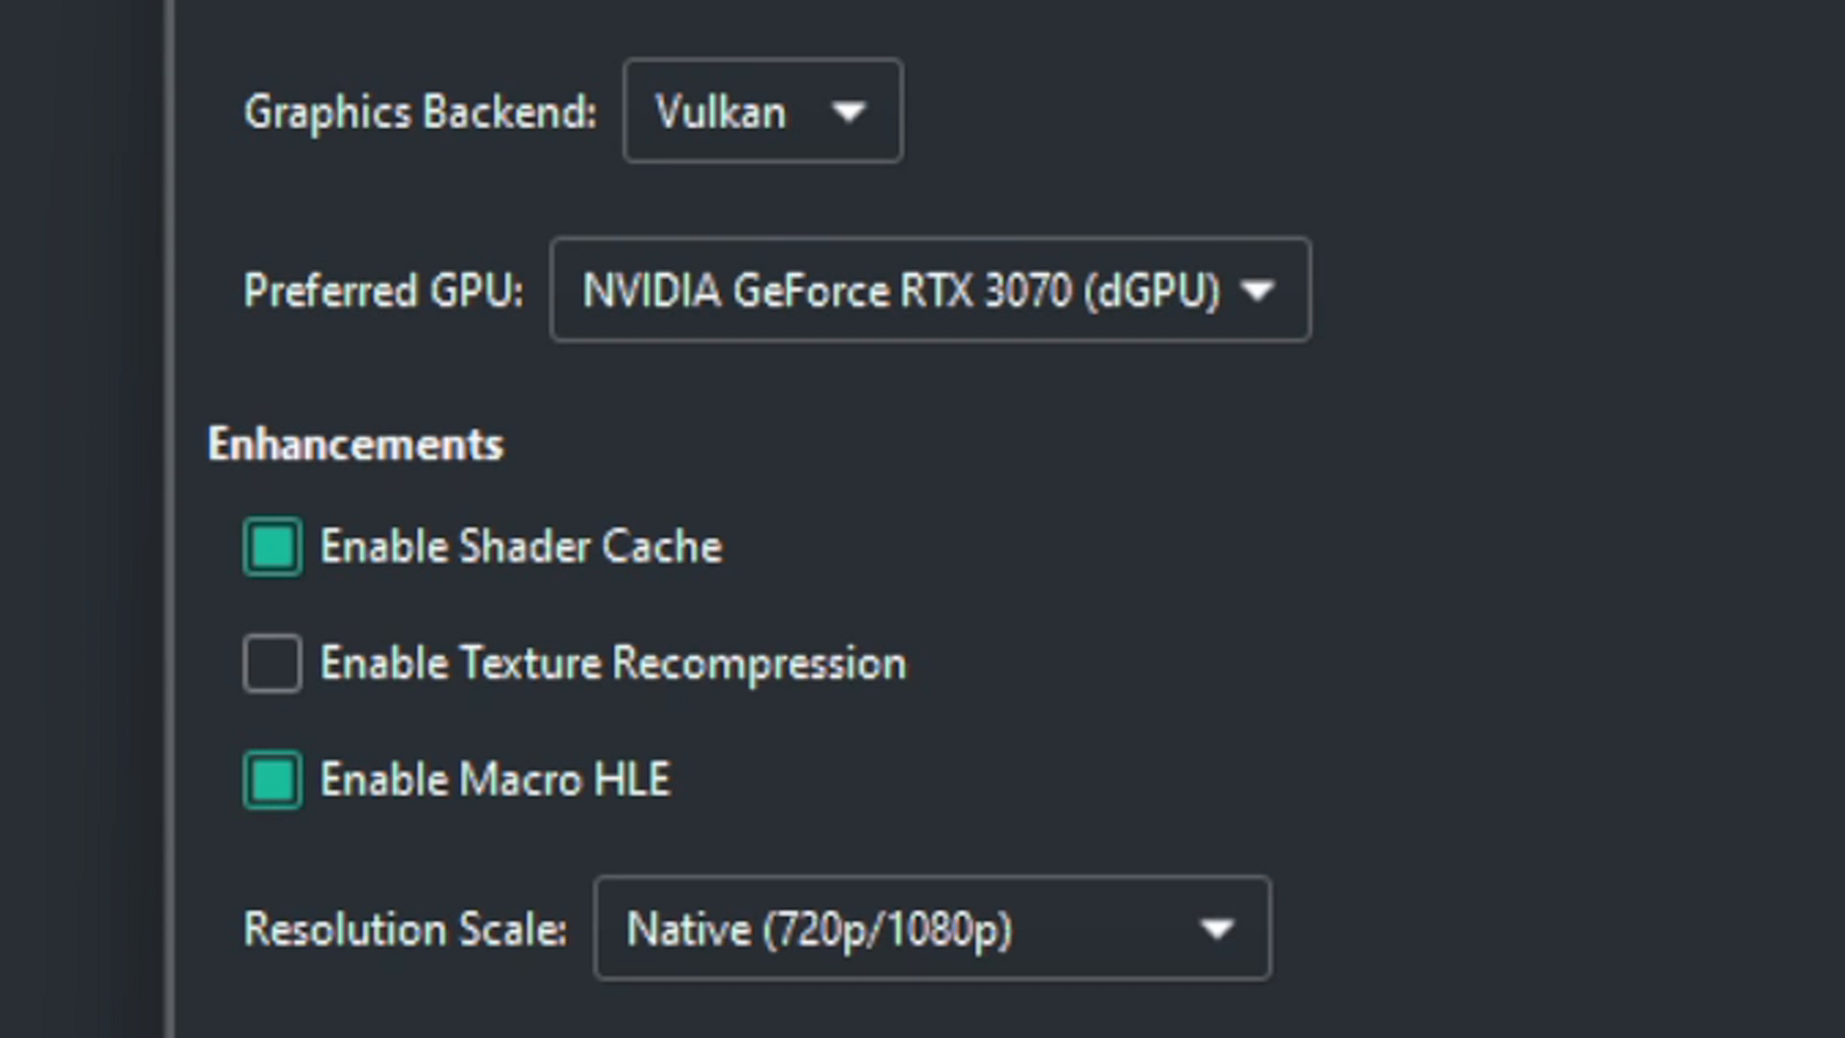
click(1276, 302)
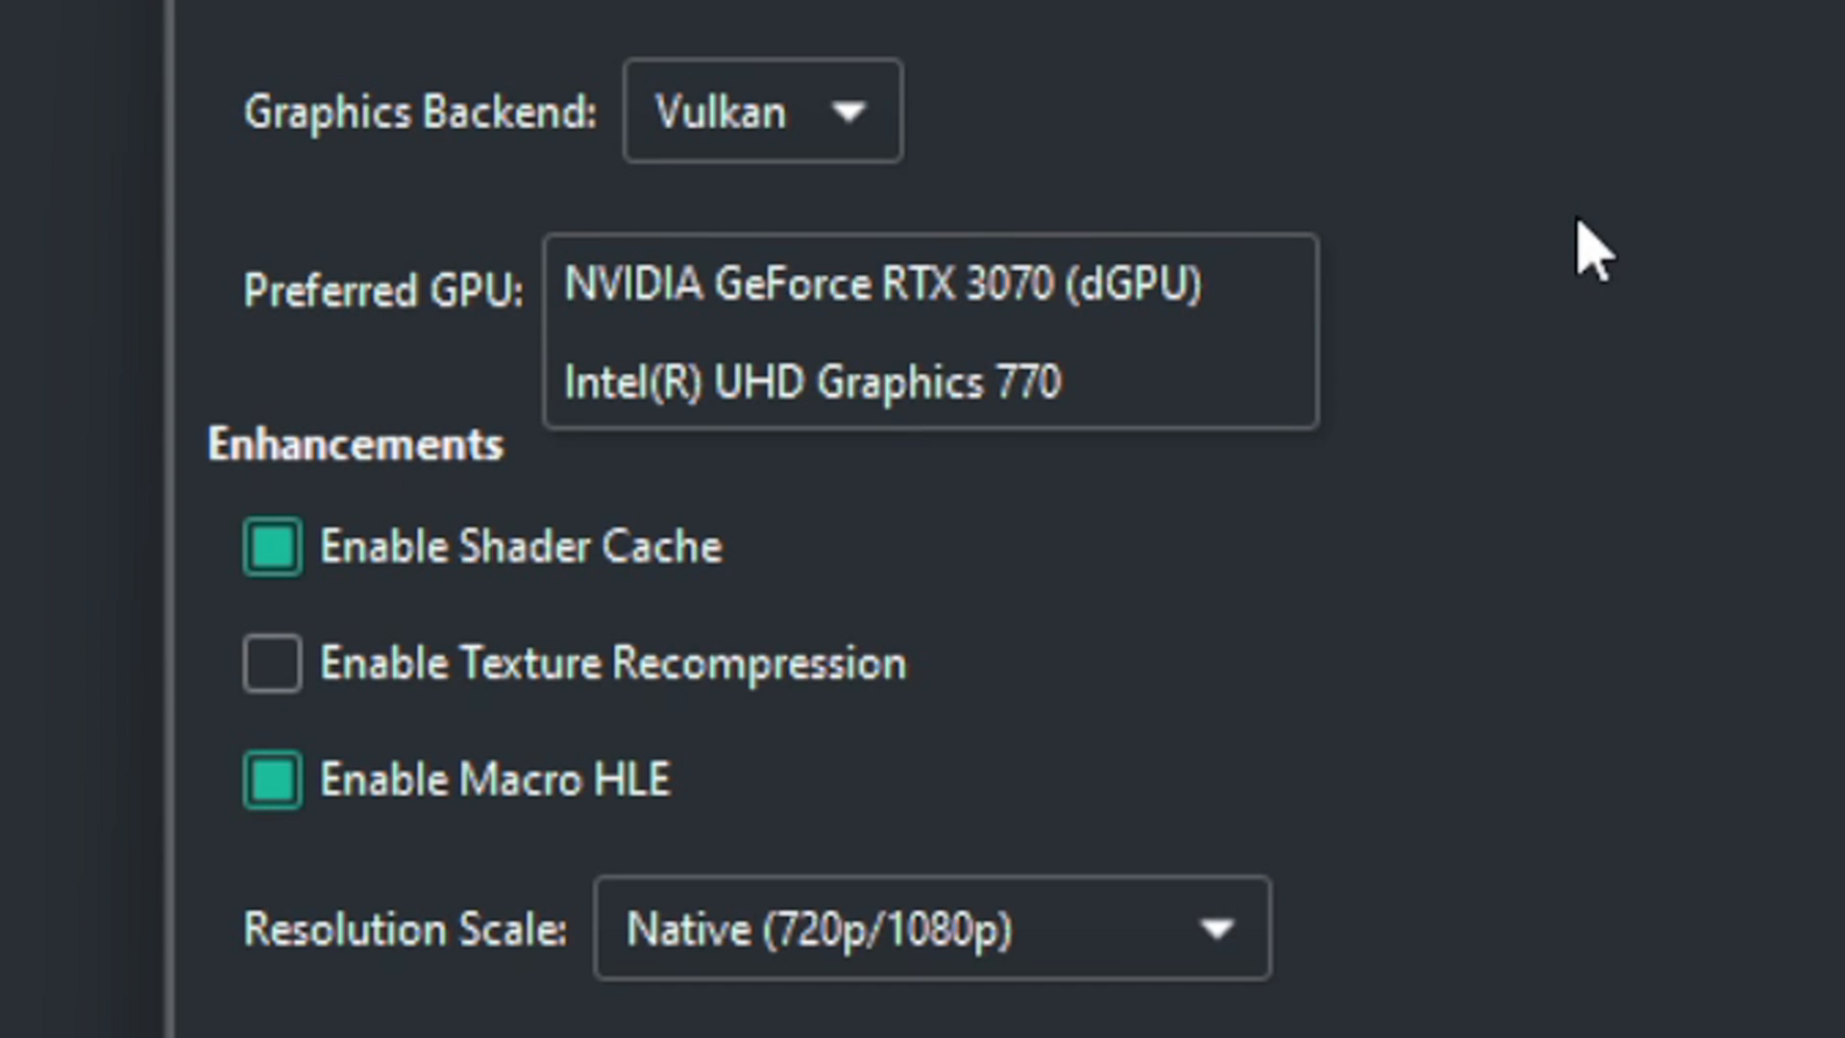
click(1831, 209)
scroll(1586, 577, down, 3)
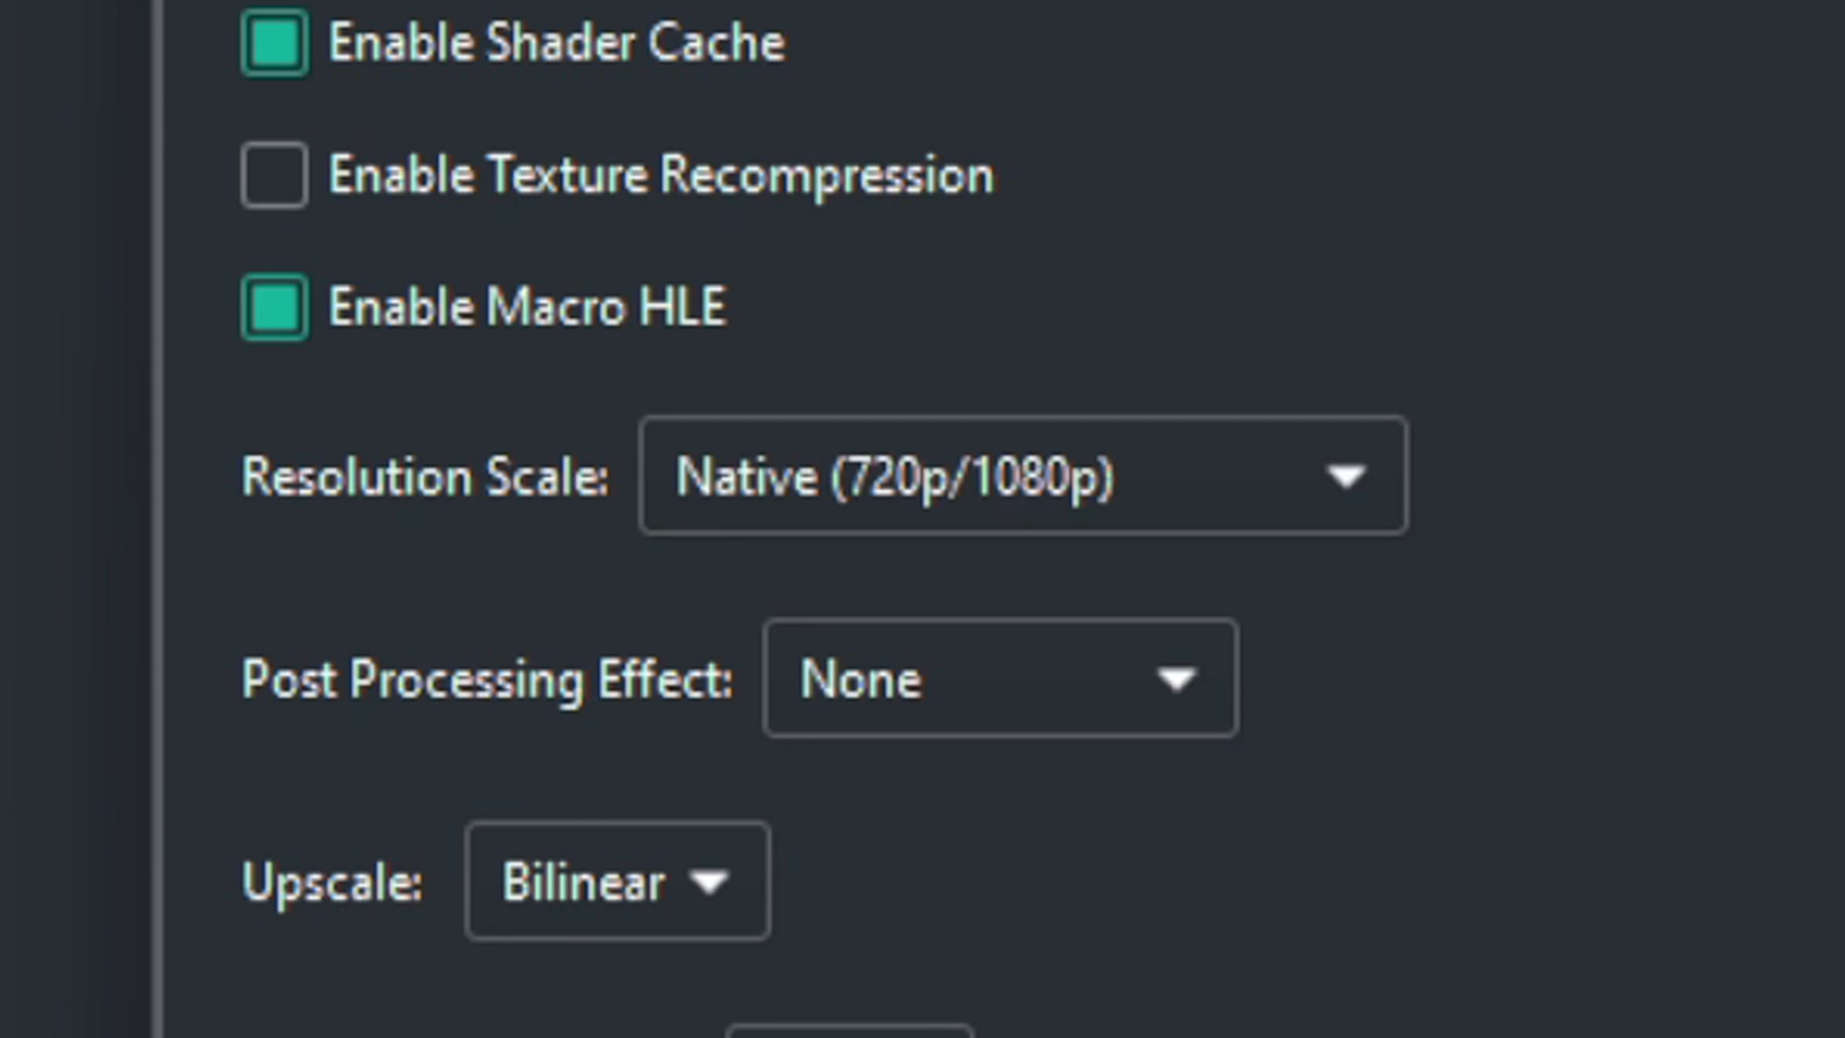
click(1370, 497)
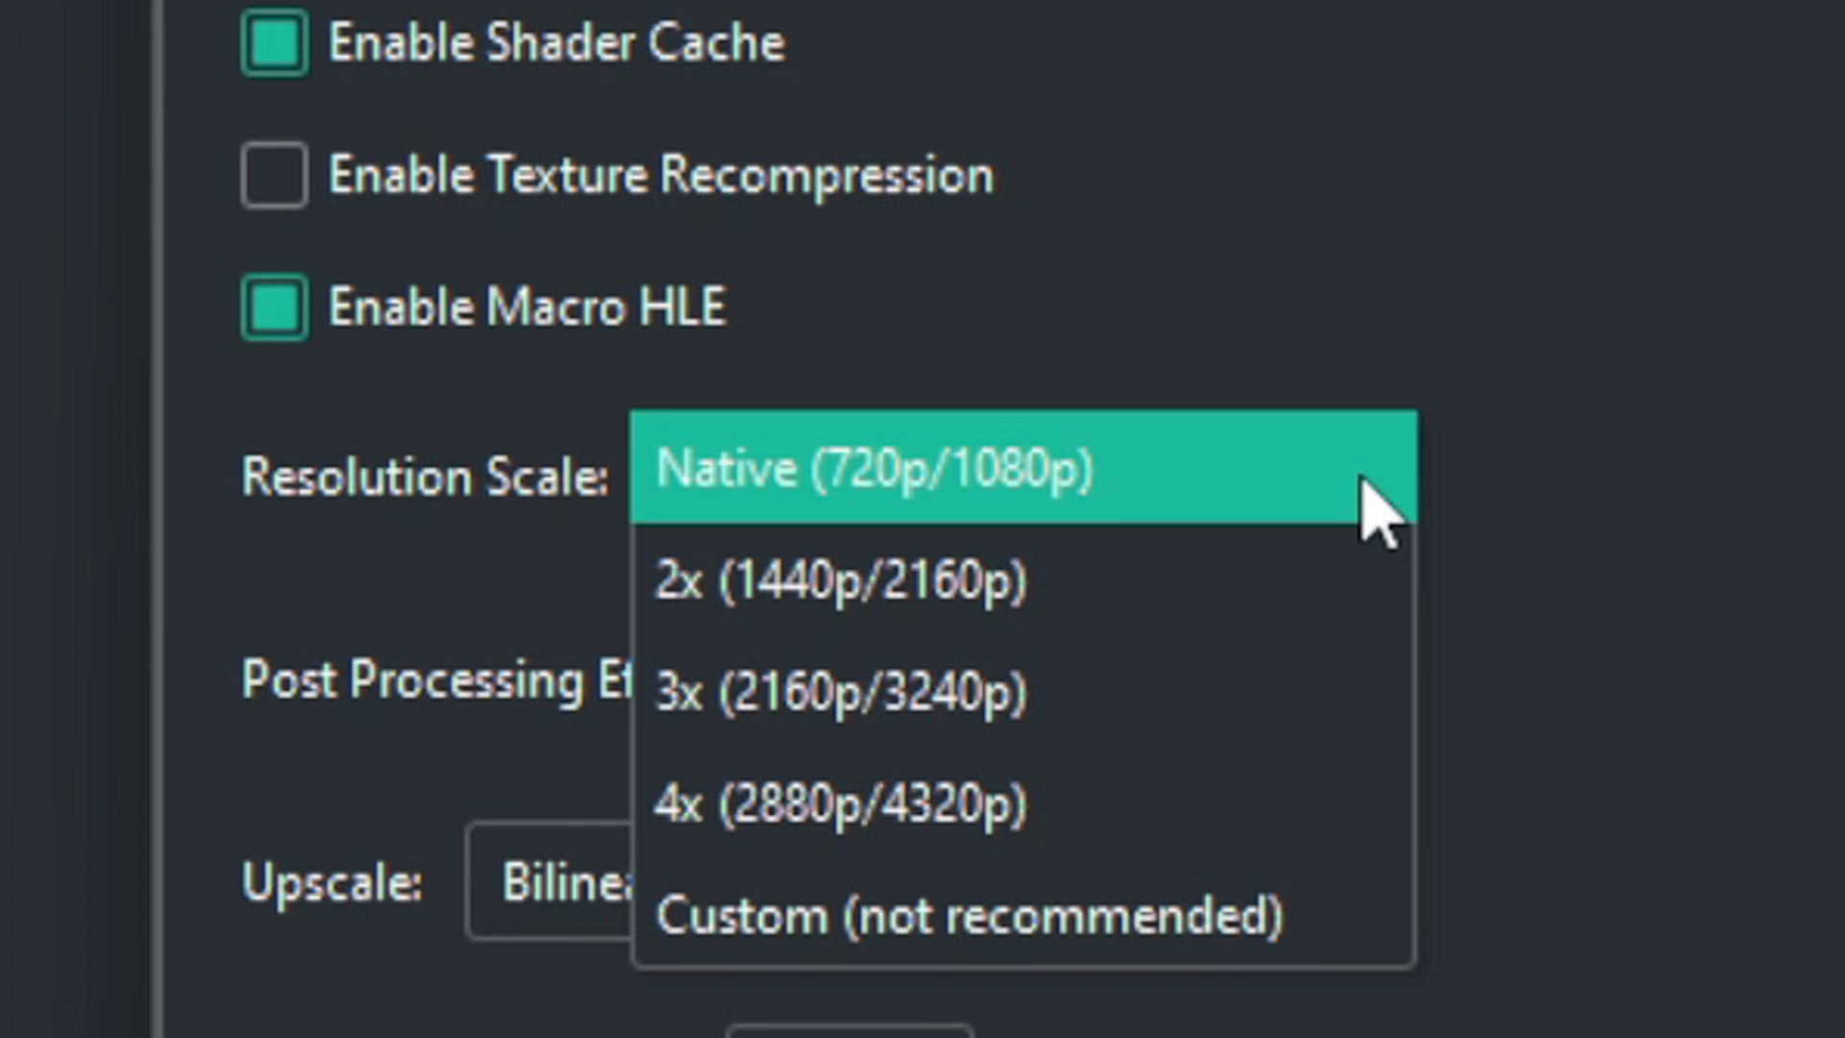
click(1379, 508)
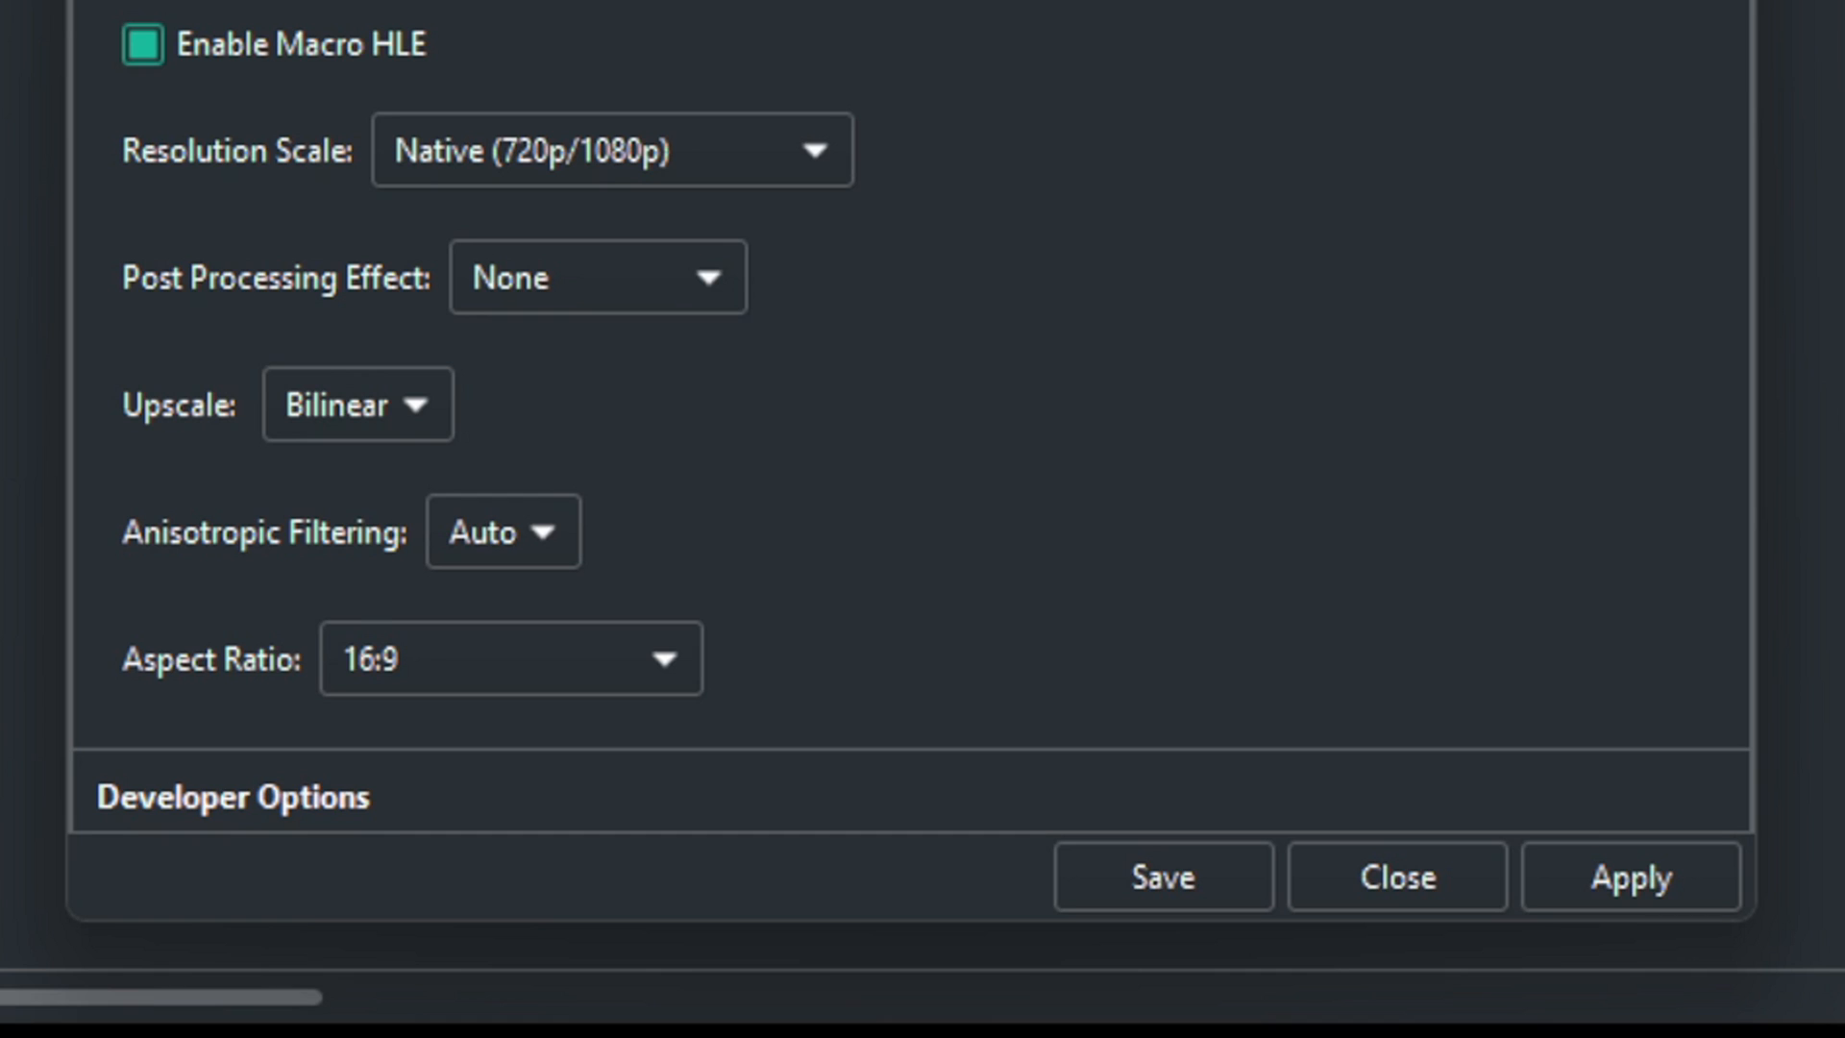
click(1649, 880)
Step: Close the settings, extract Crash Bandicoot 4's XCI into Switch games with 7-Zip, and delete its archive
click(1151, 865)
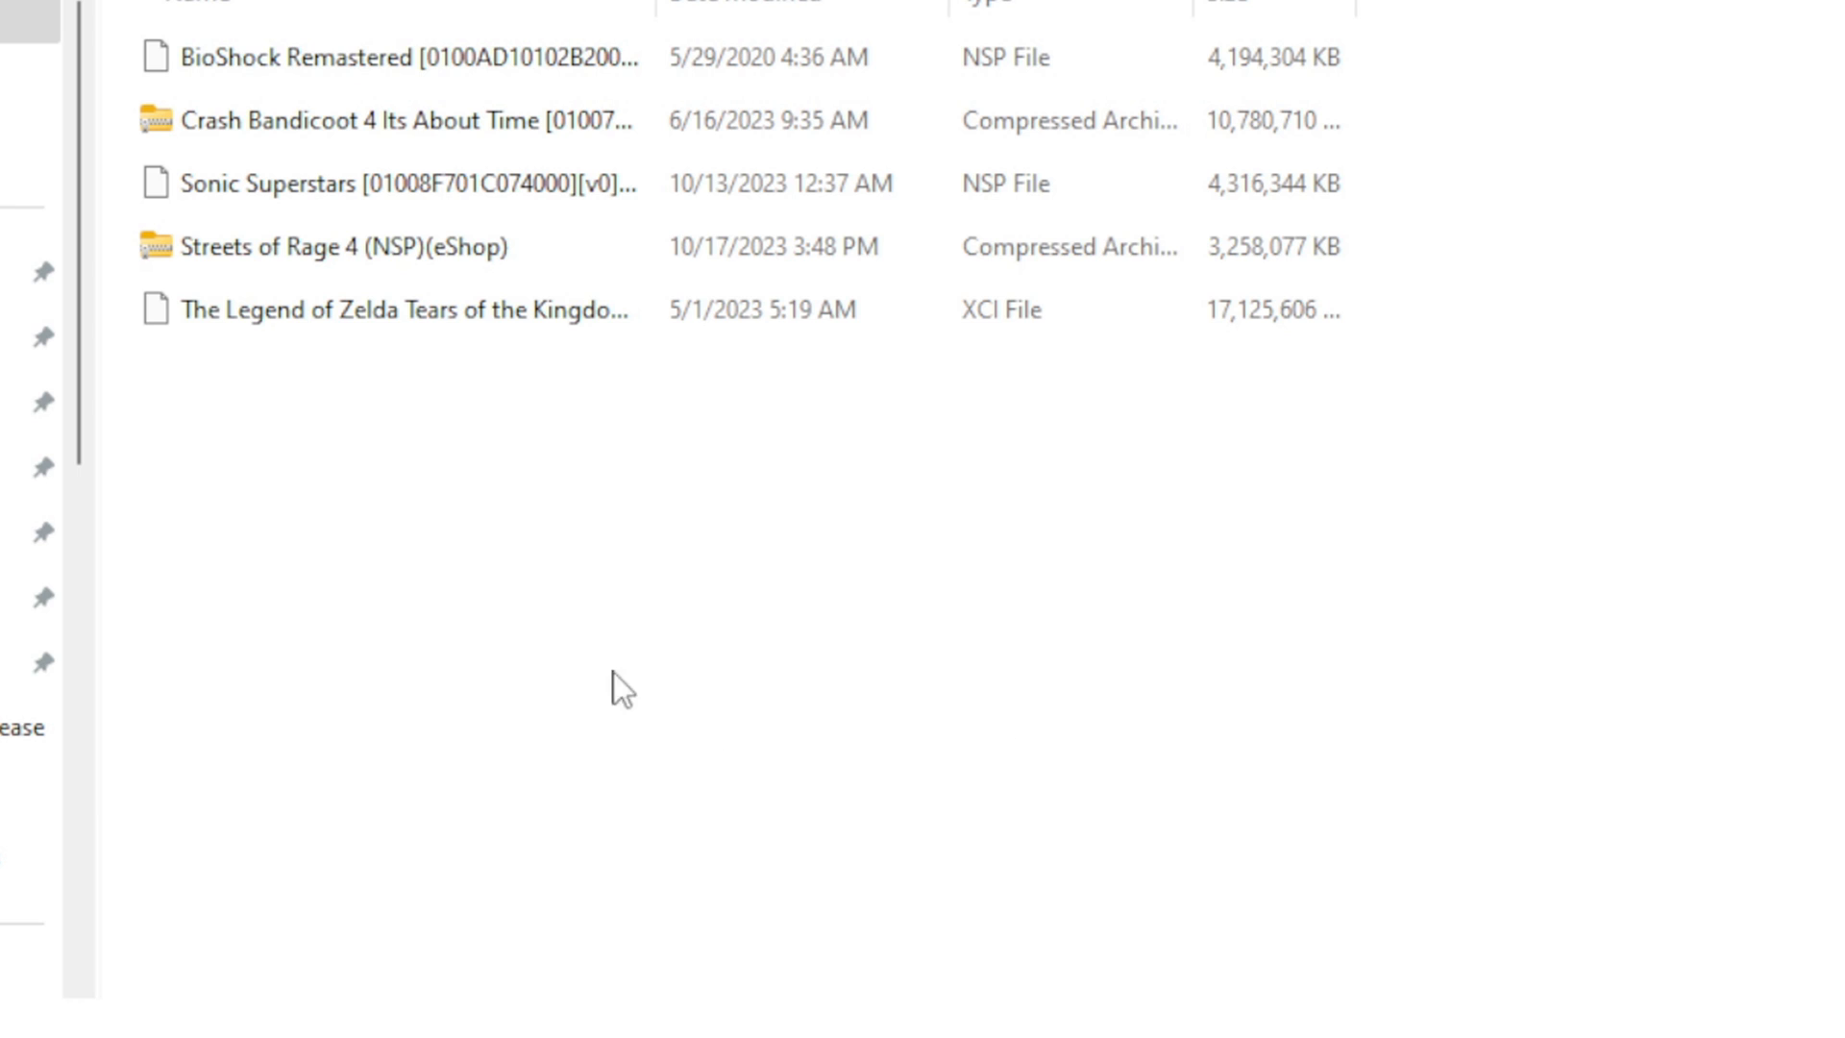
right_click(447, 126)
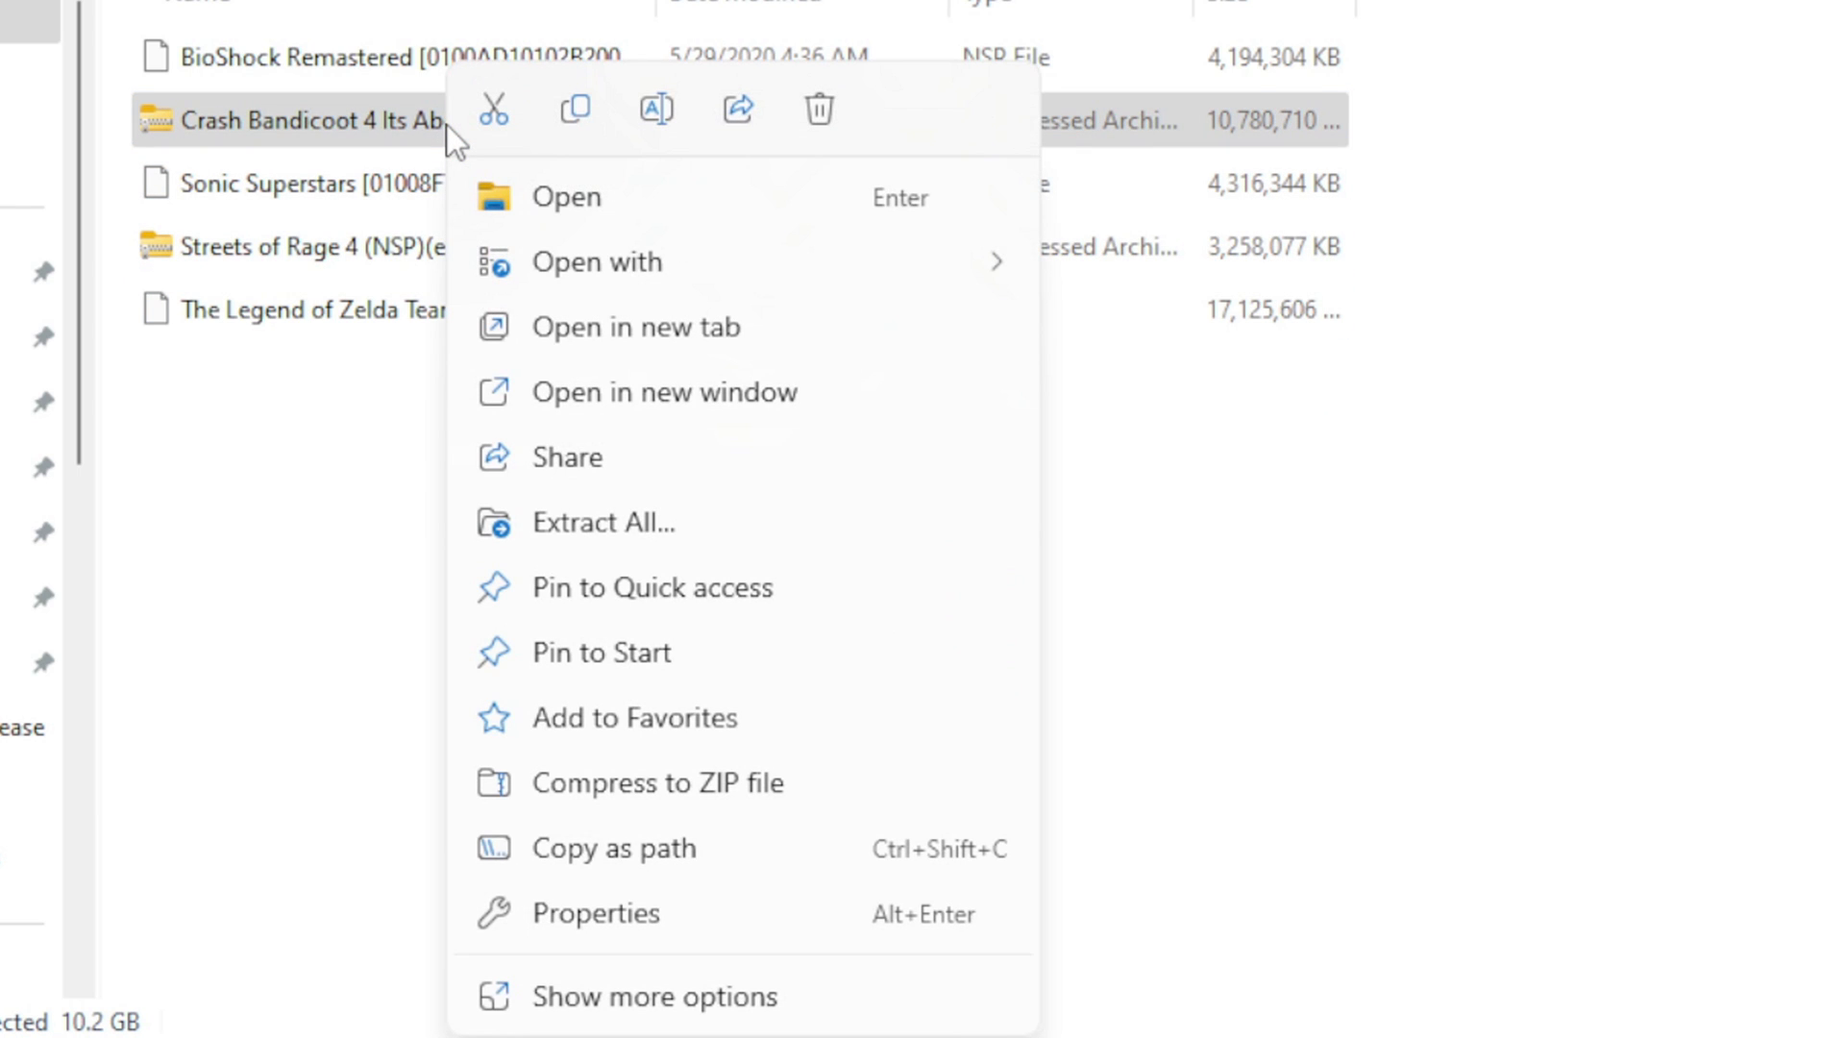
click(735, 1002)
mouse_move(288, 102)
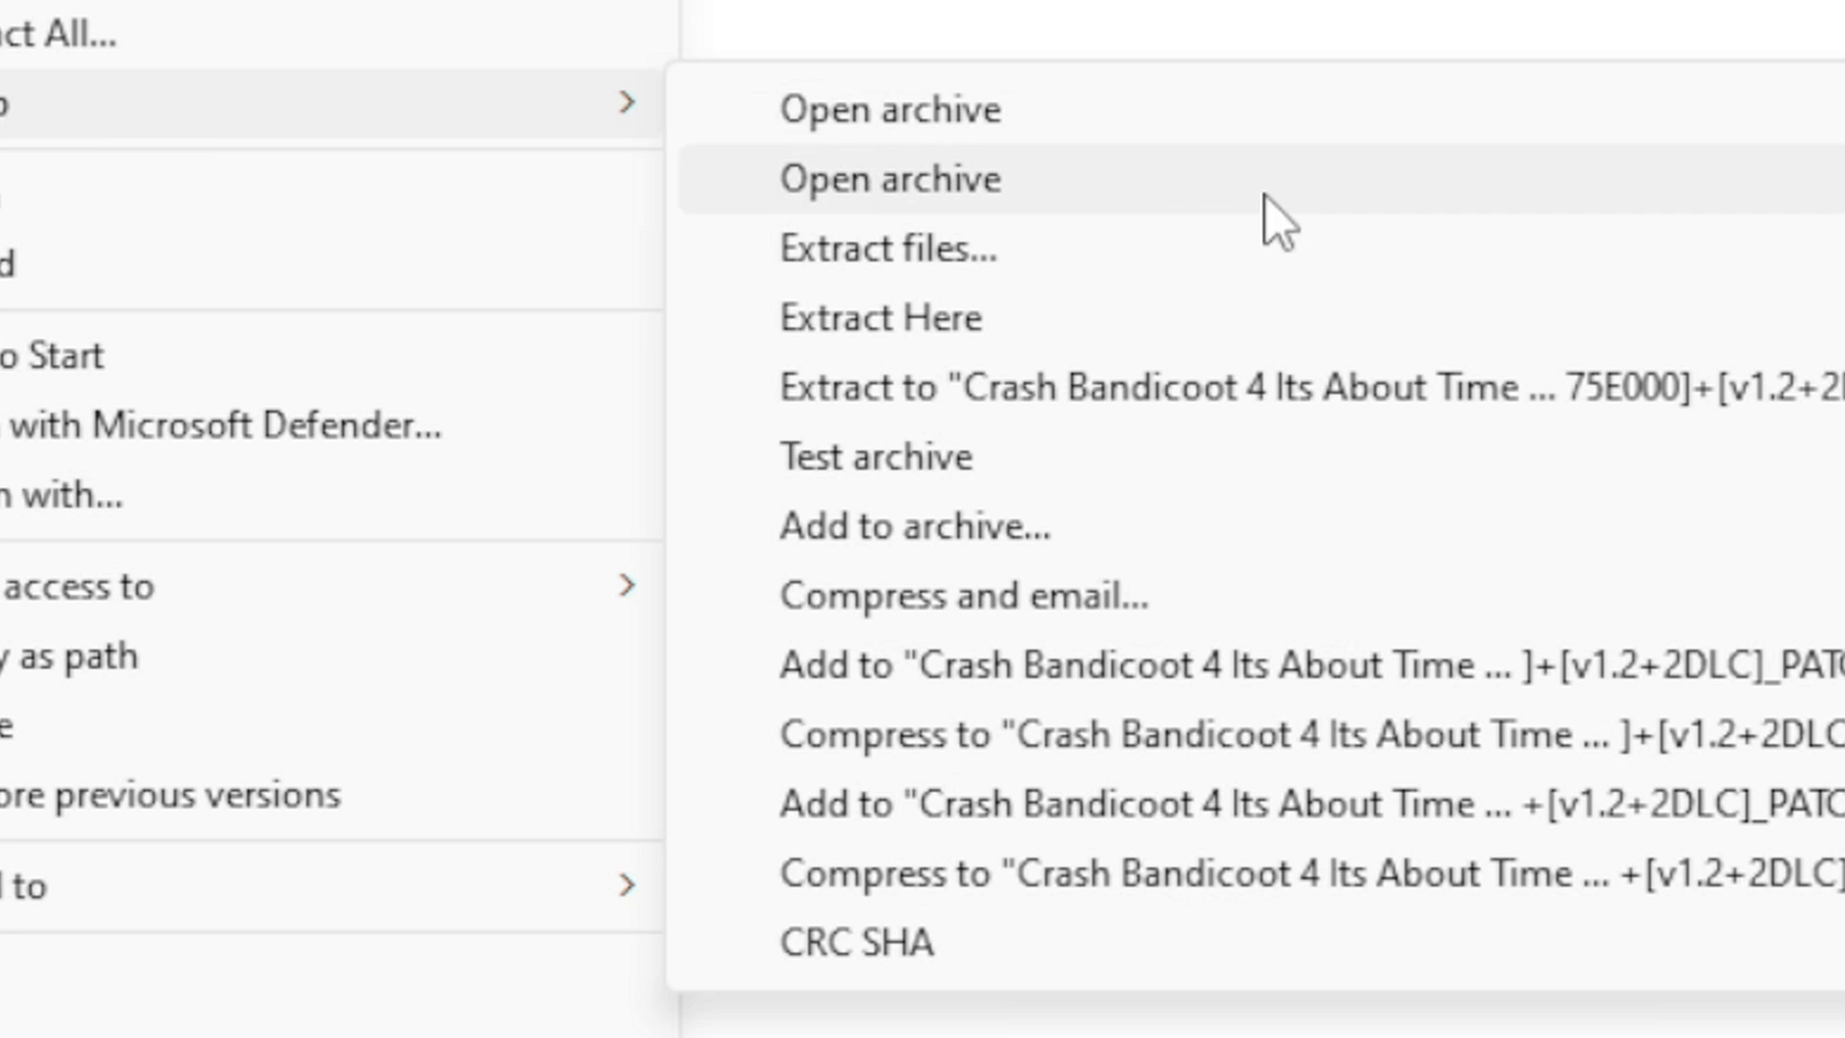
click(983, 326)
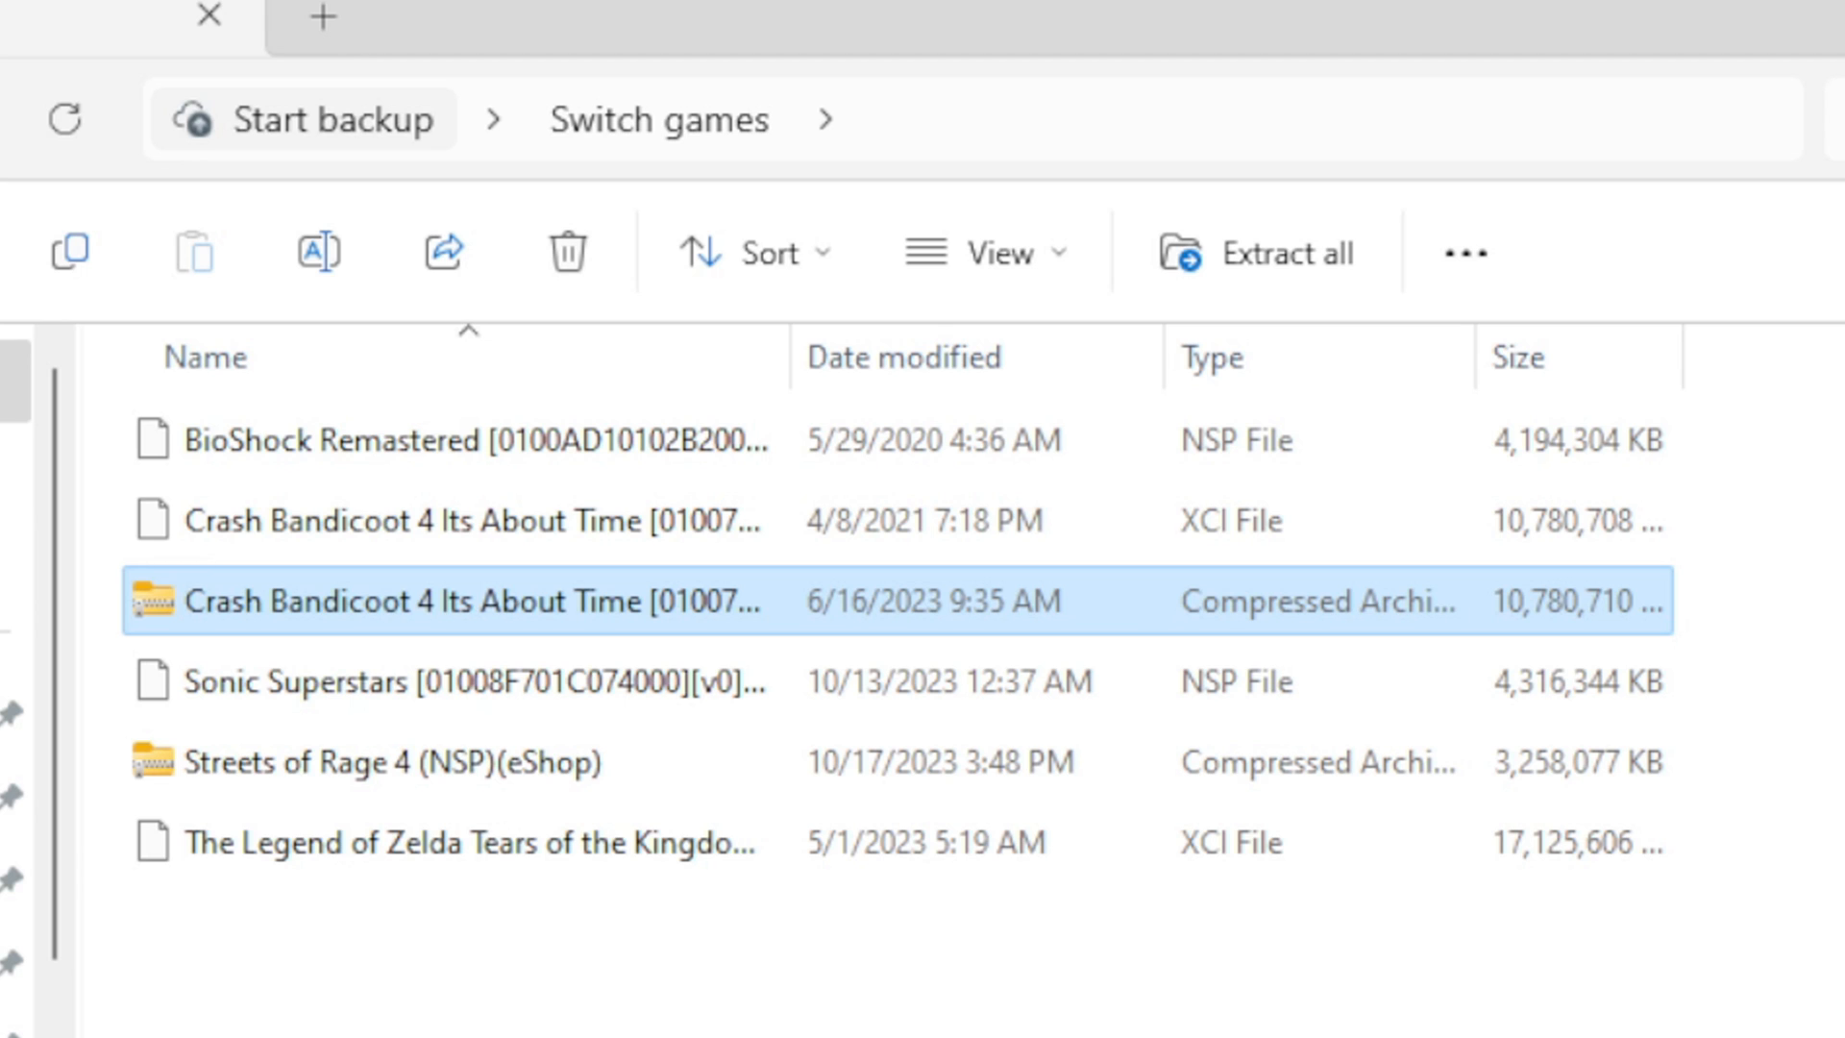
right_click(291, 607)
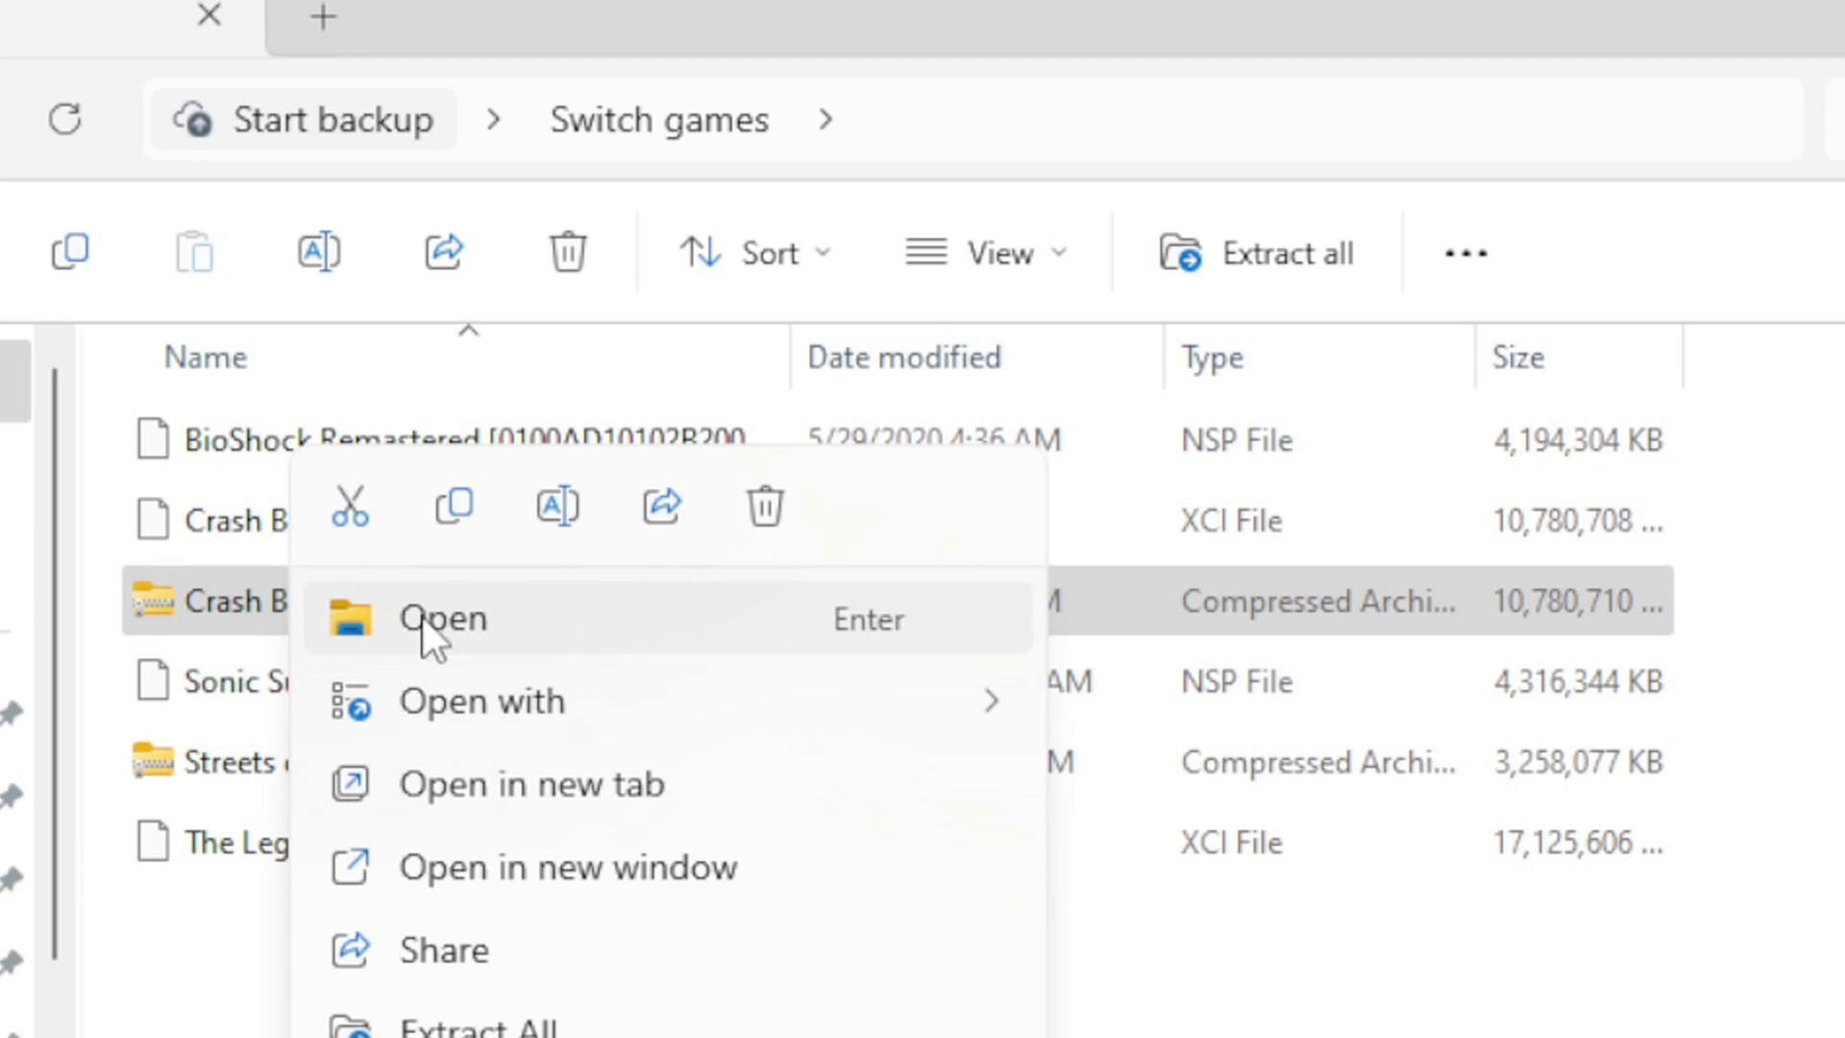
click(768, 507)
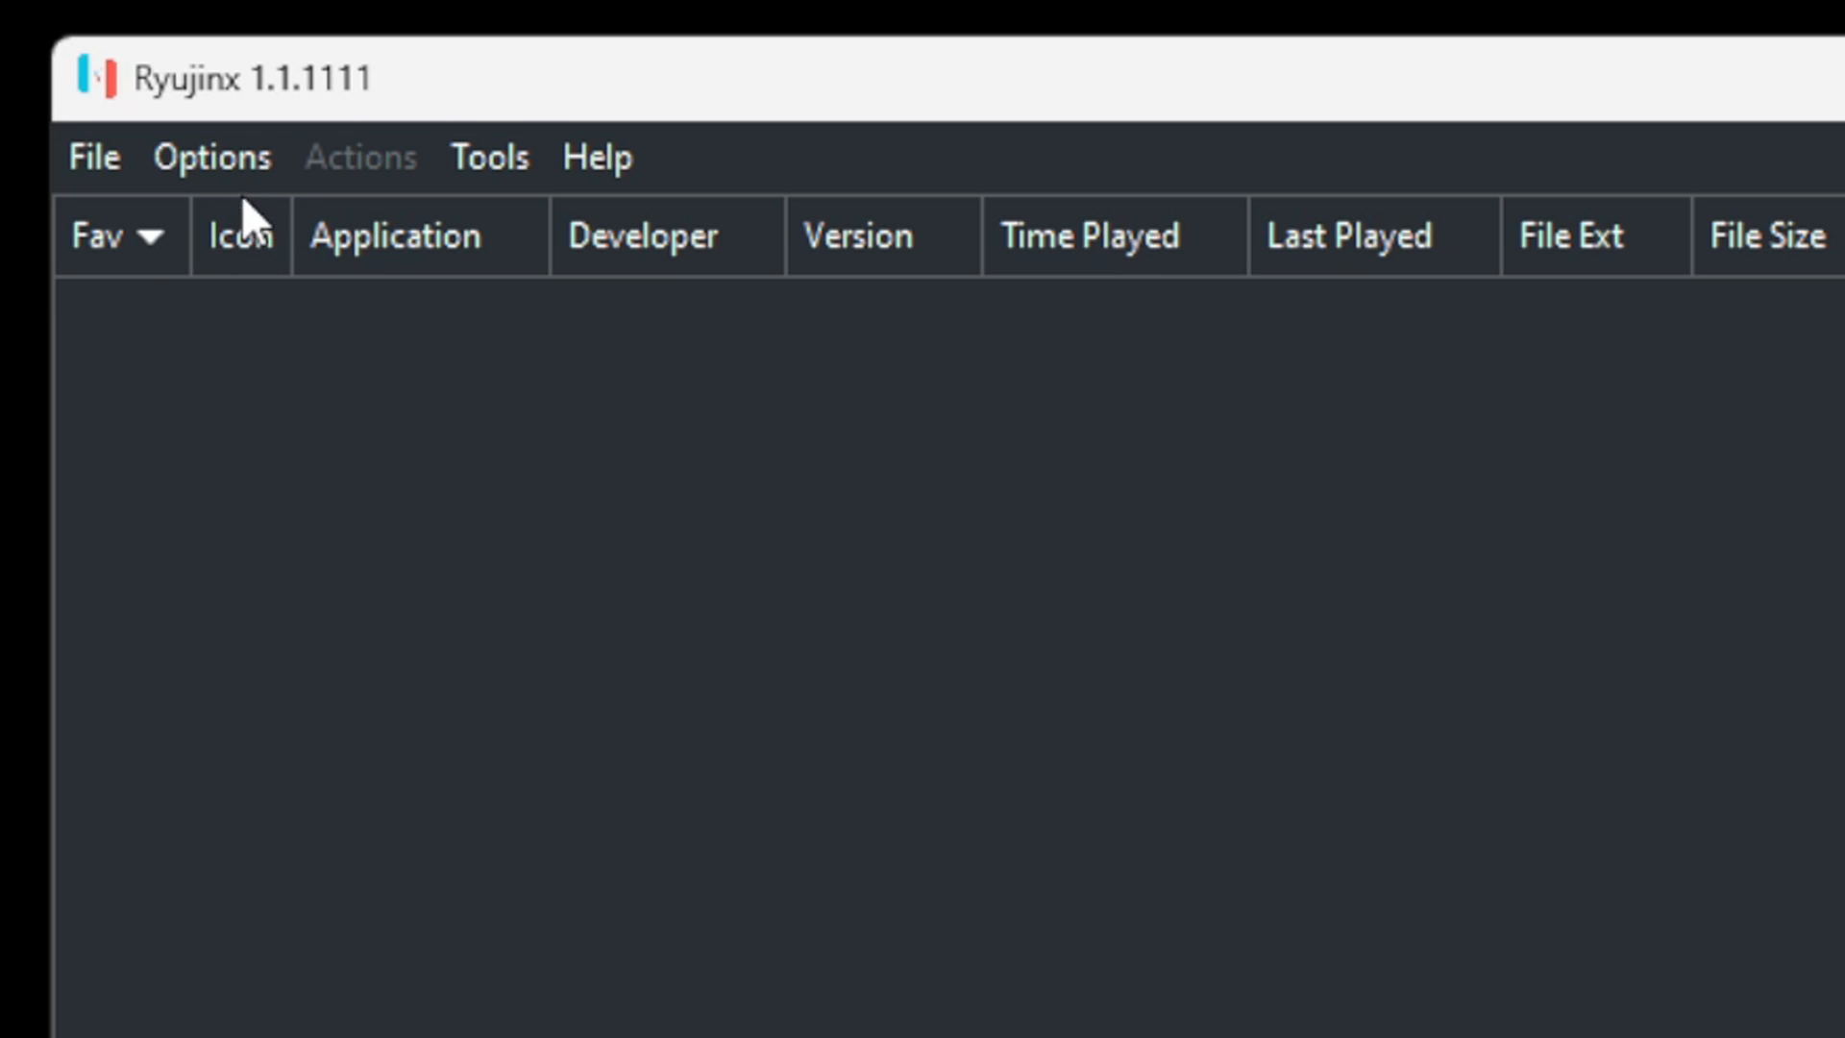
Step: Add Desktop\Switch games as a game directory in General settings
click(211, 157)
click(259, 602)
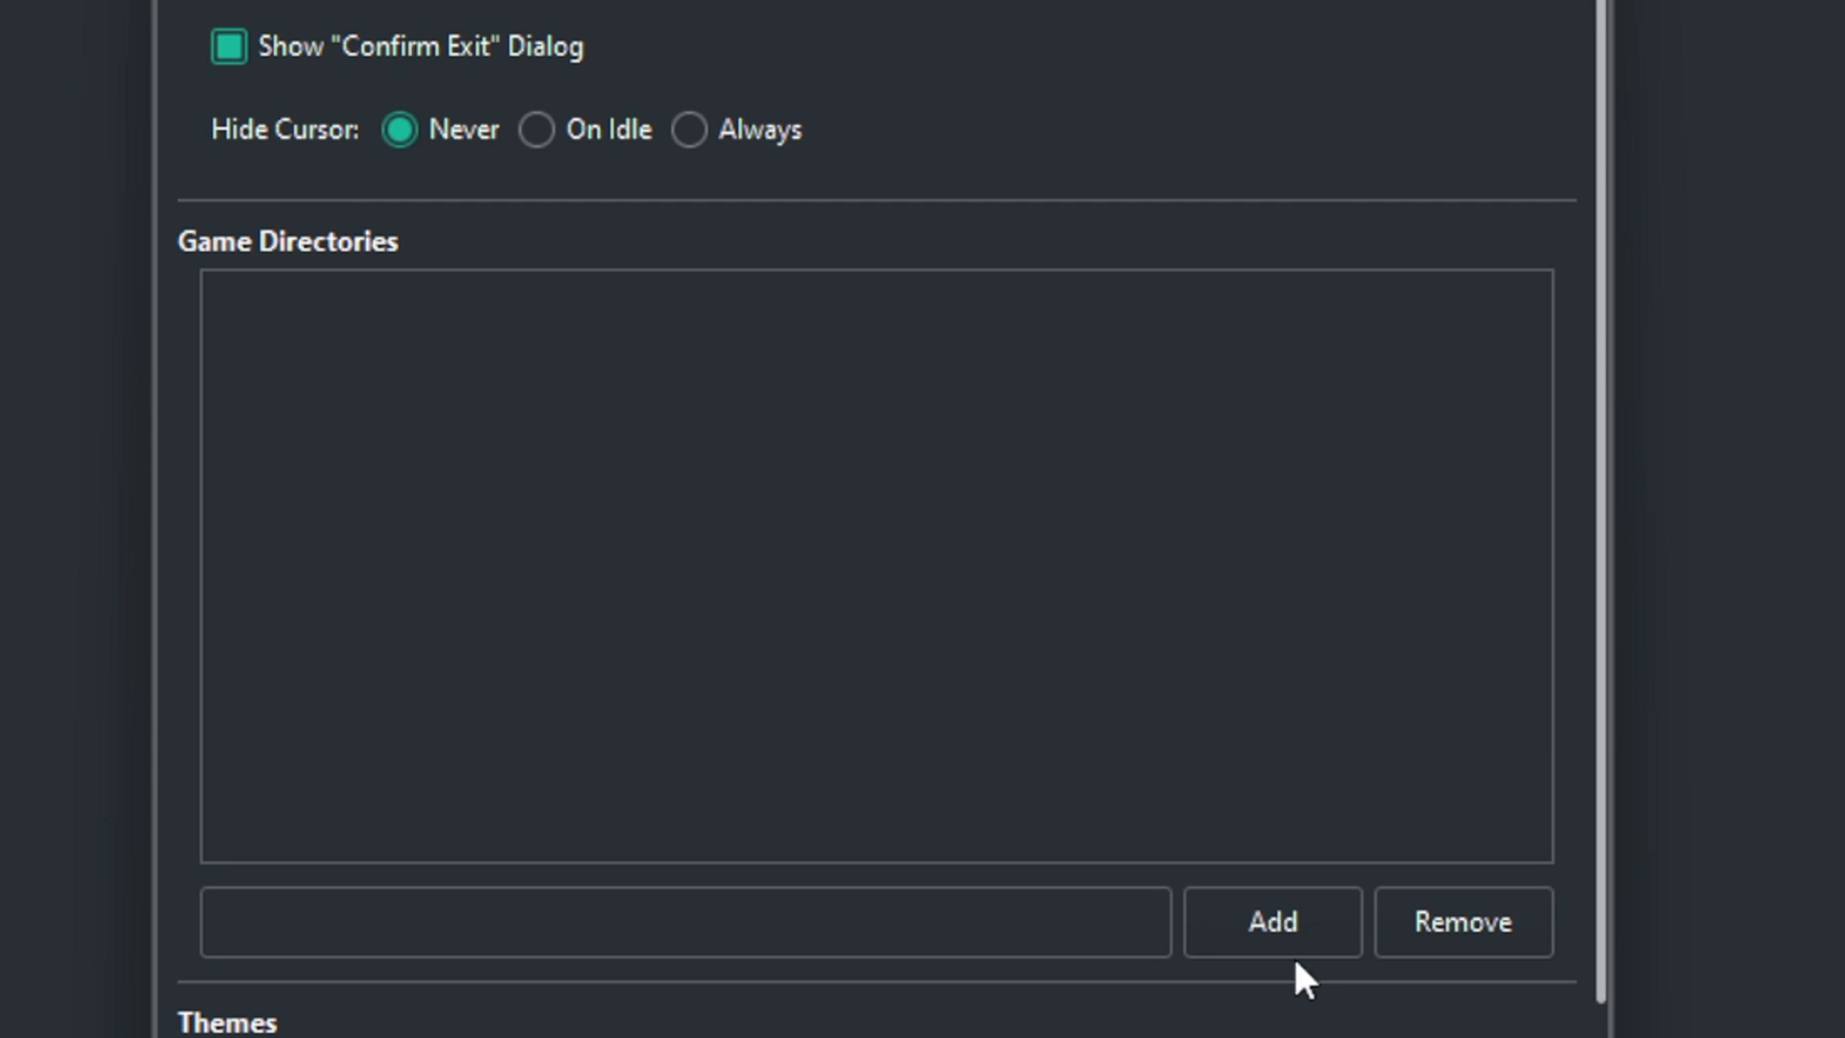
click(1273, 921)
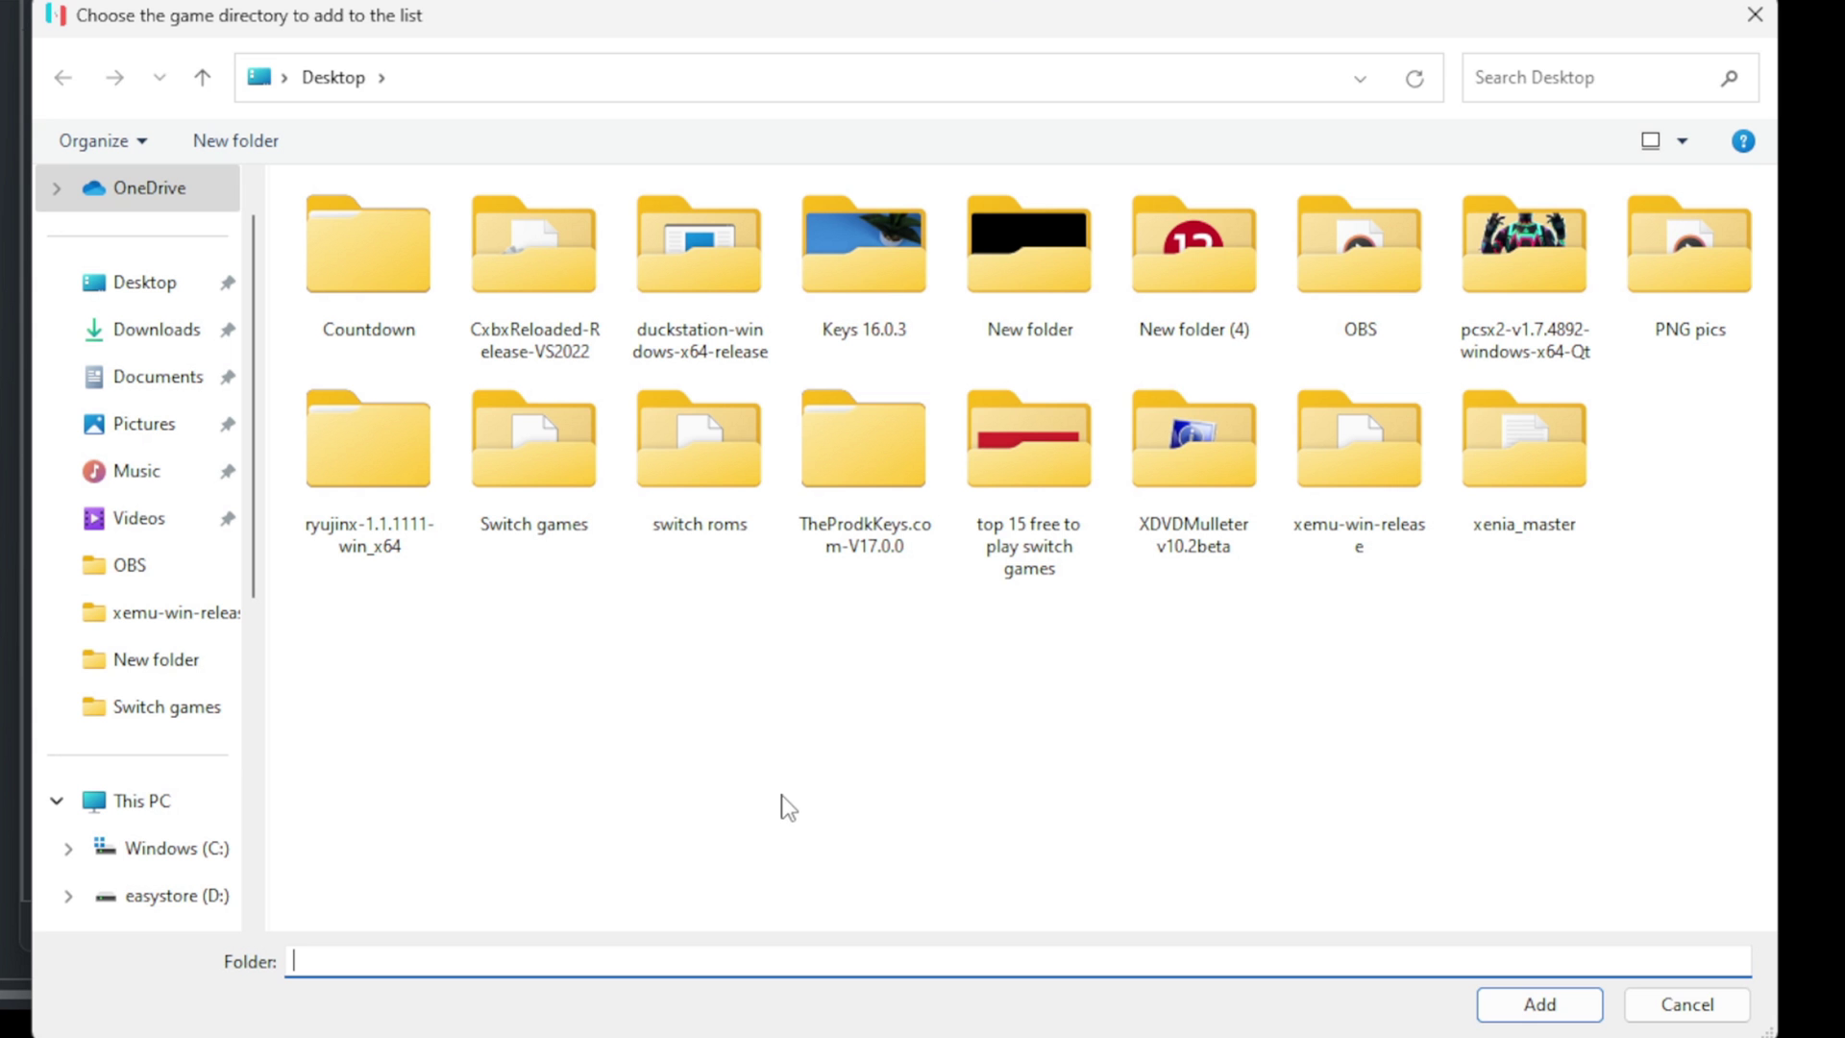
double_click(500, 440)
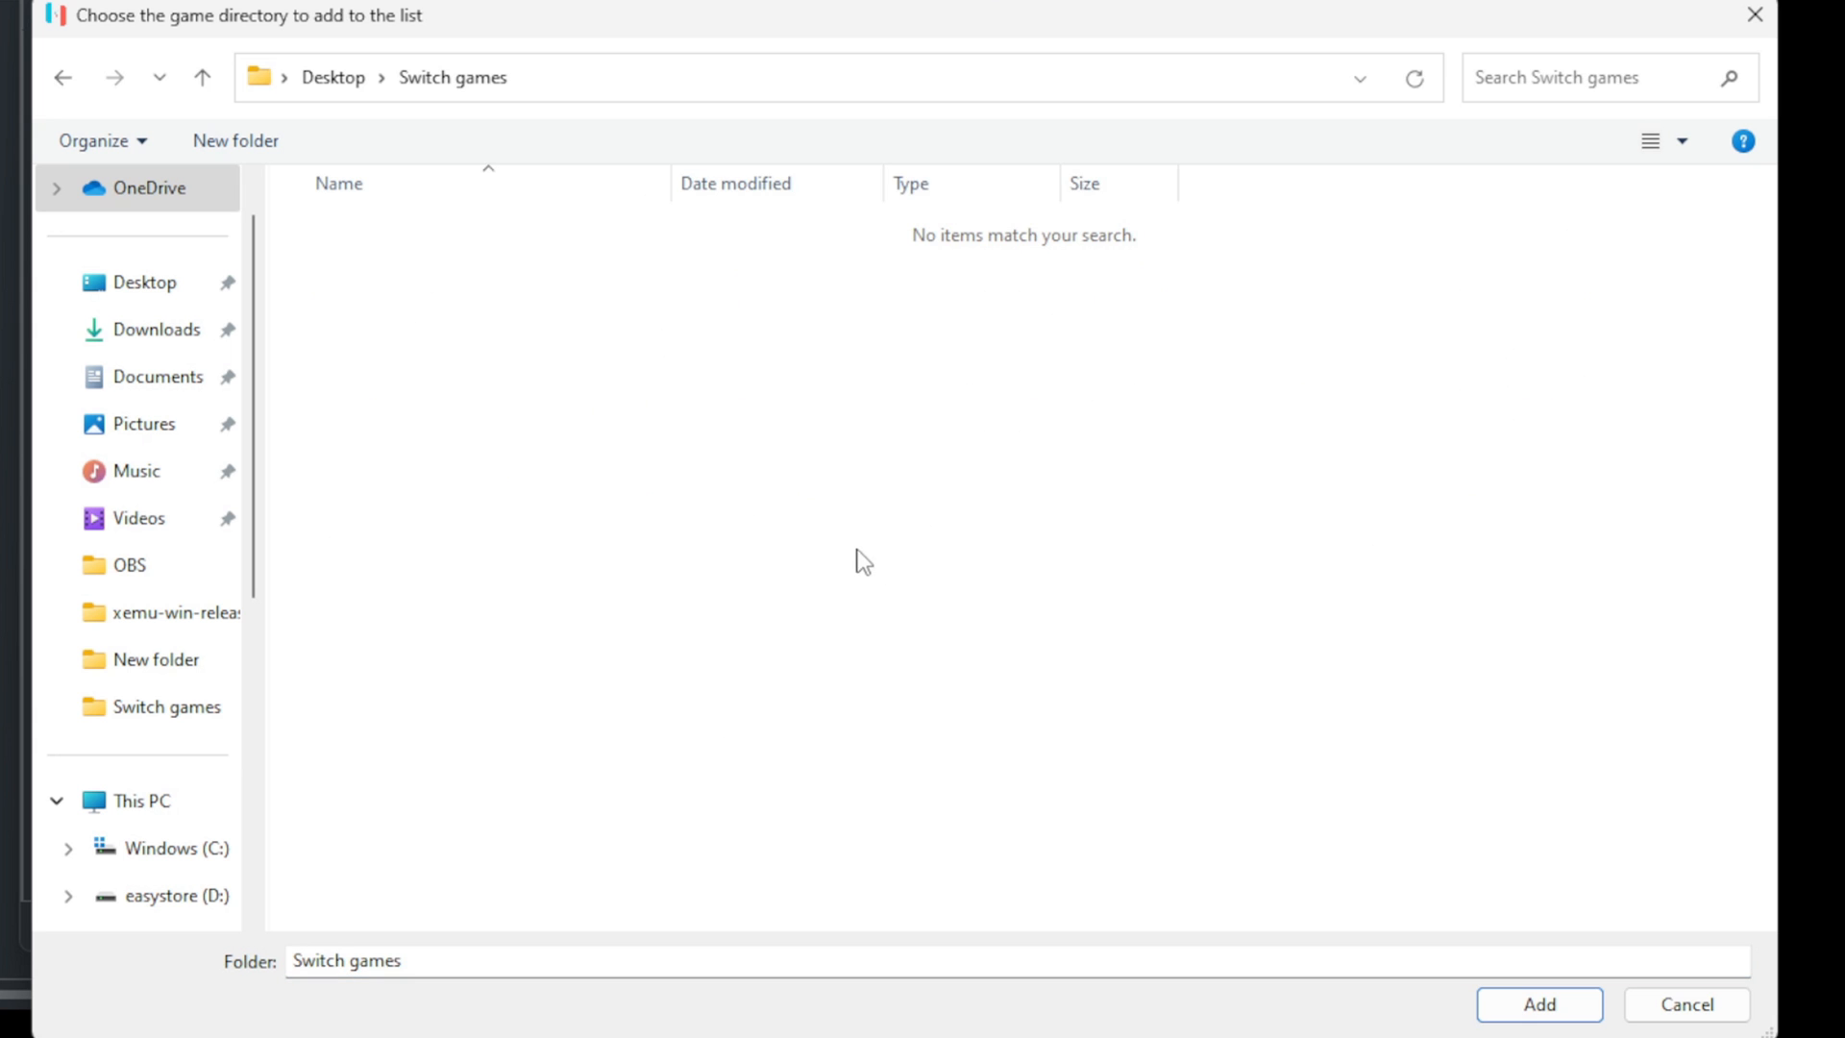
click(1538, 1003)
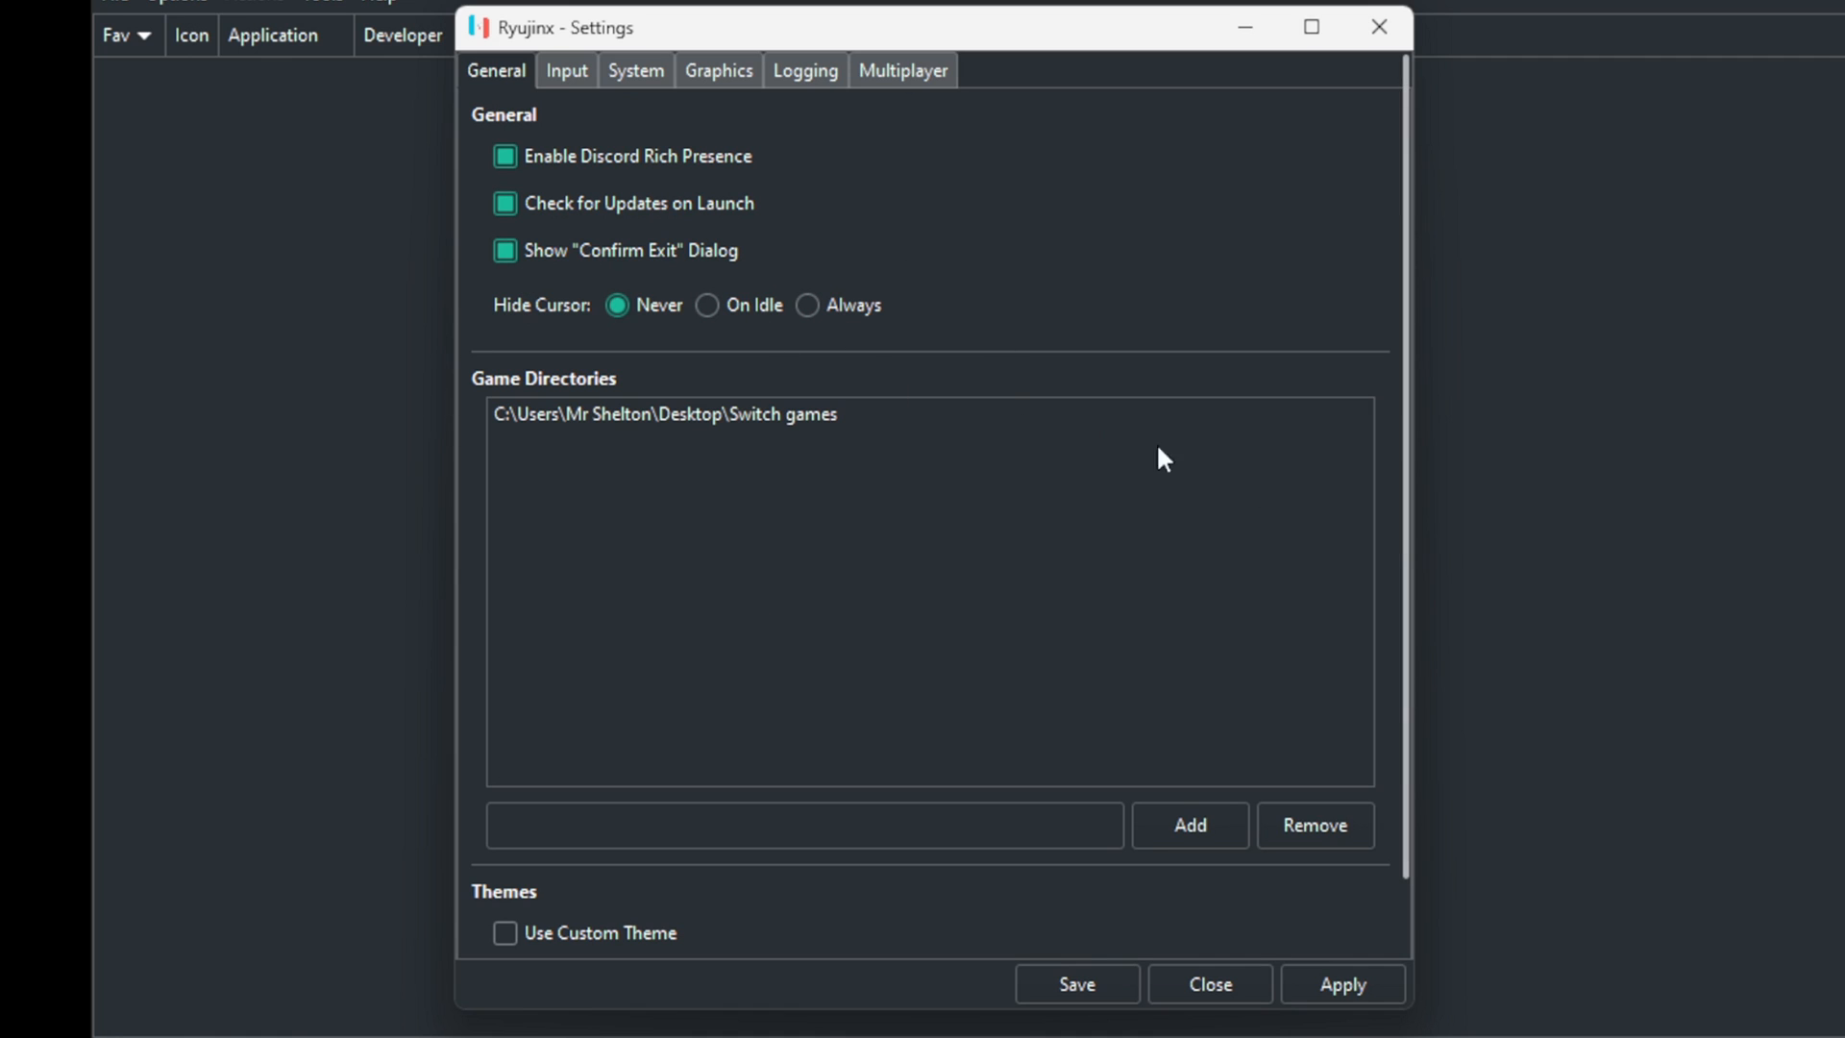
Step: Apply the new game directory so the library lists five games
click(632, 413)
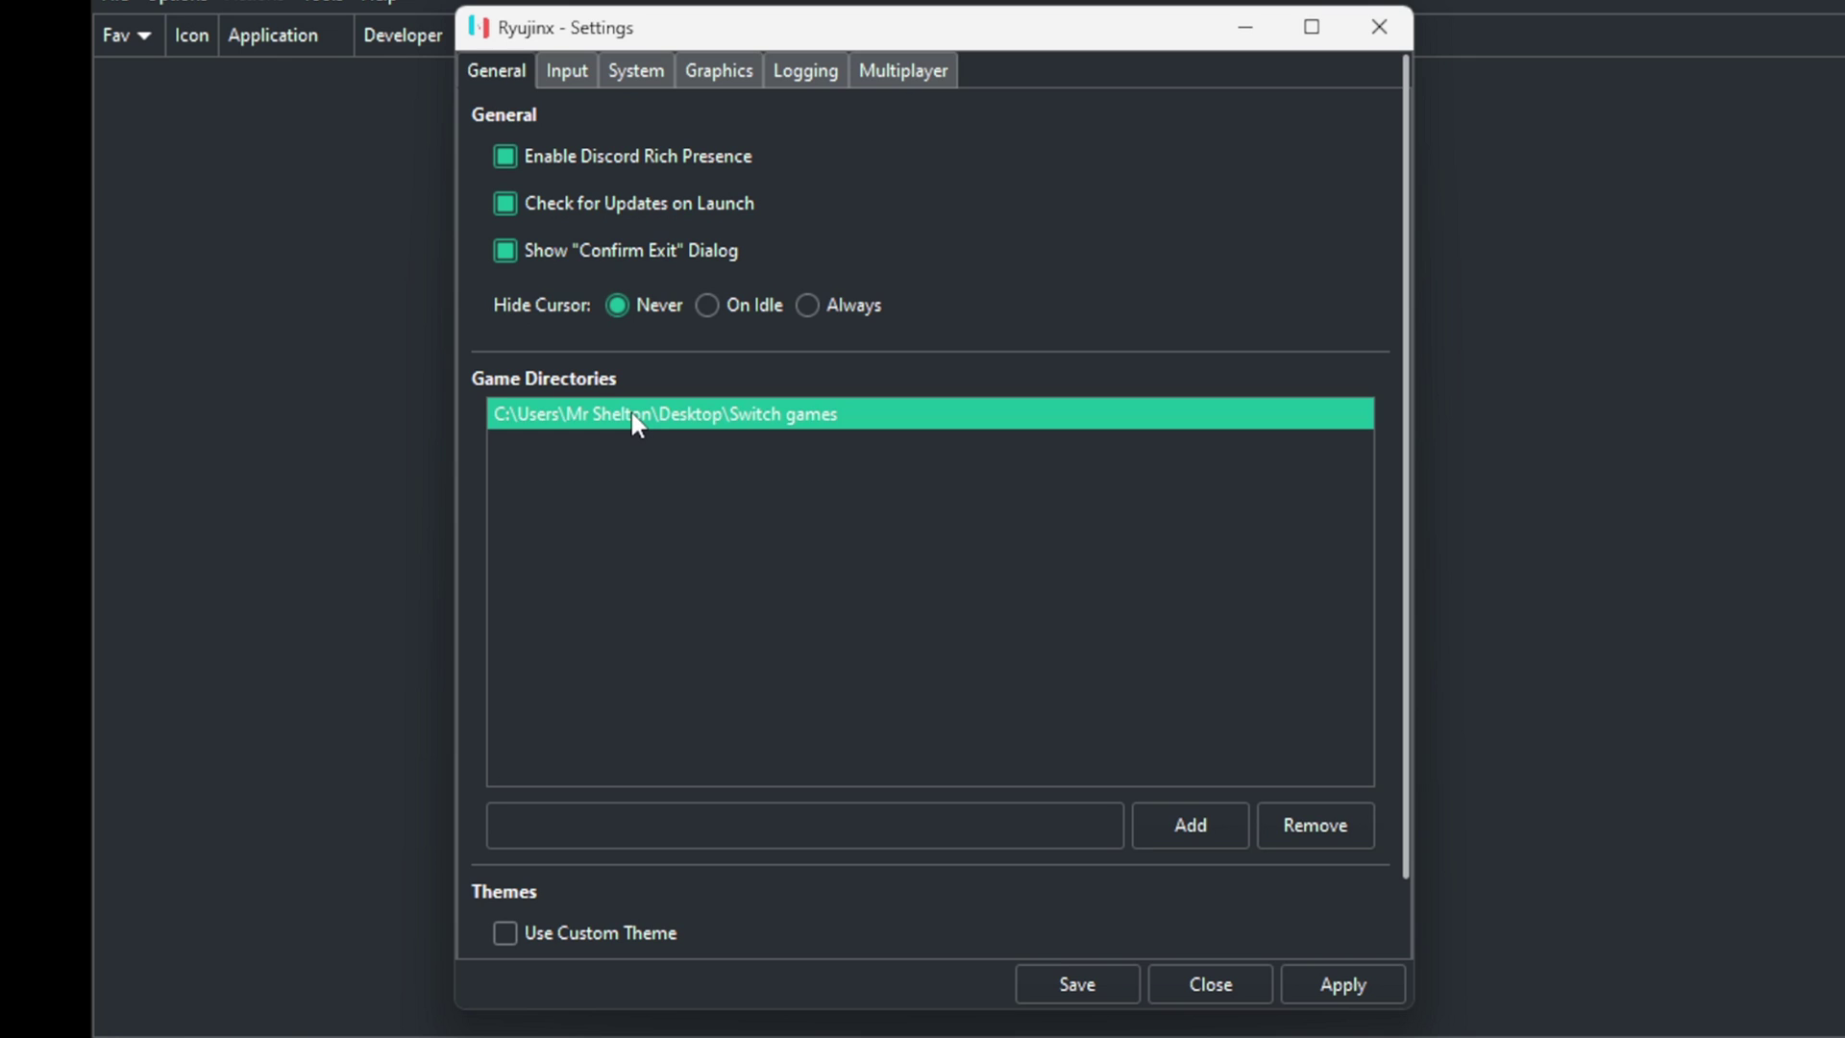
click(1343, 984)
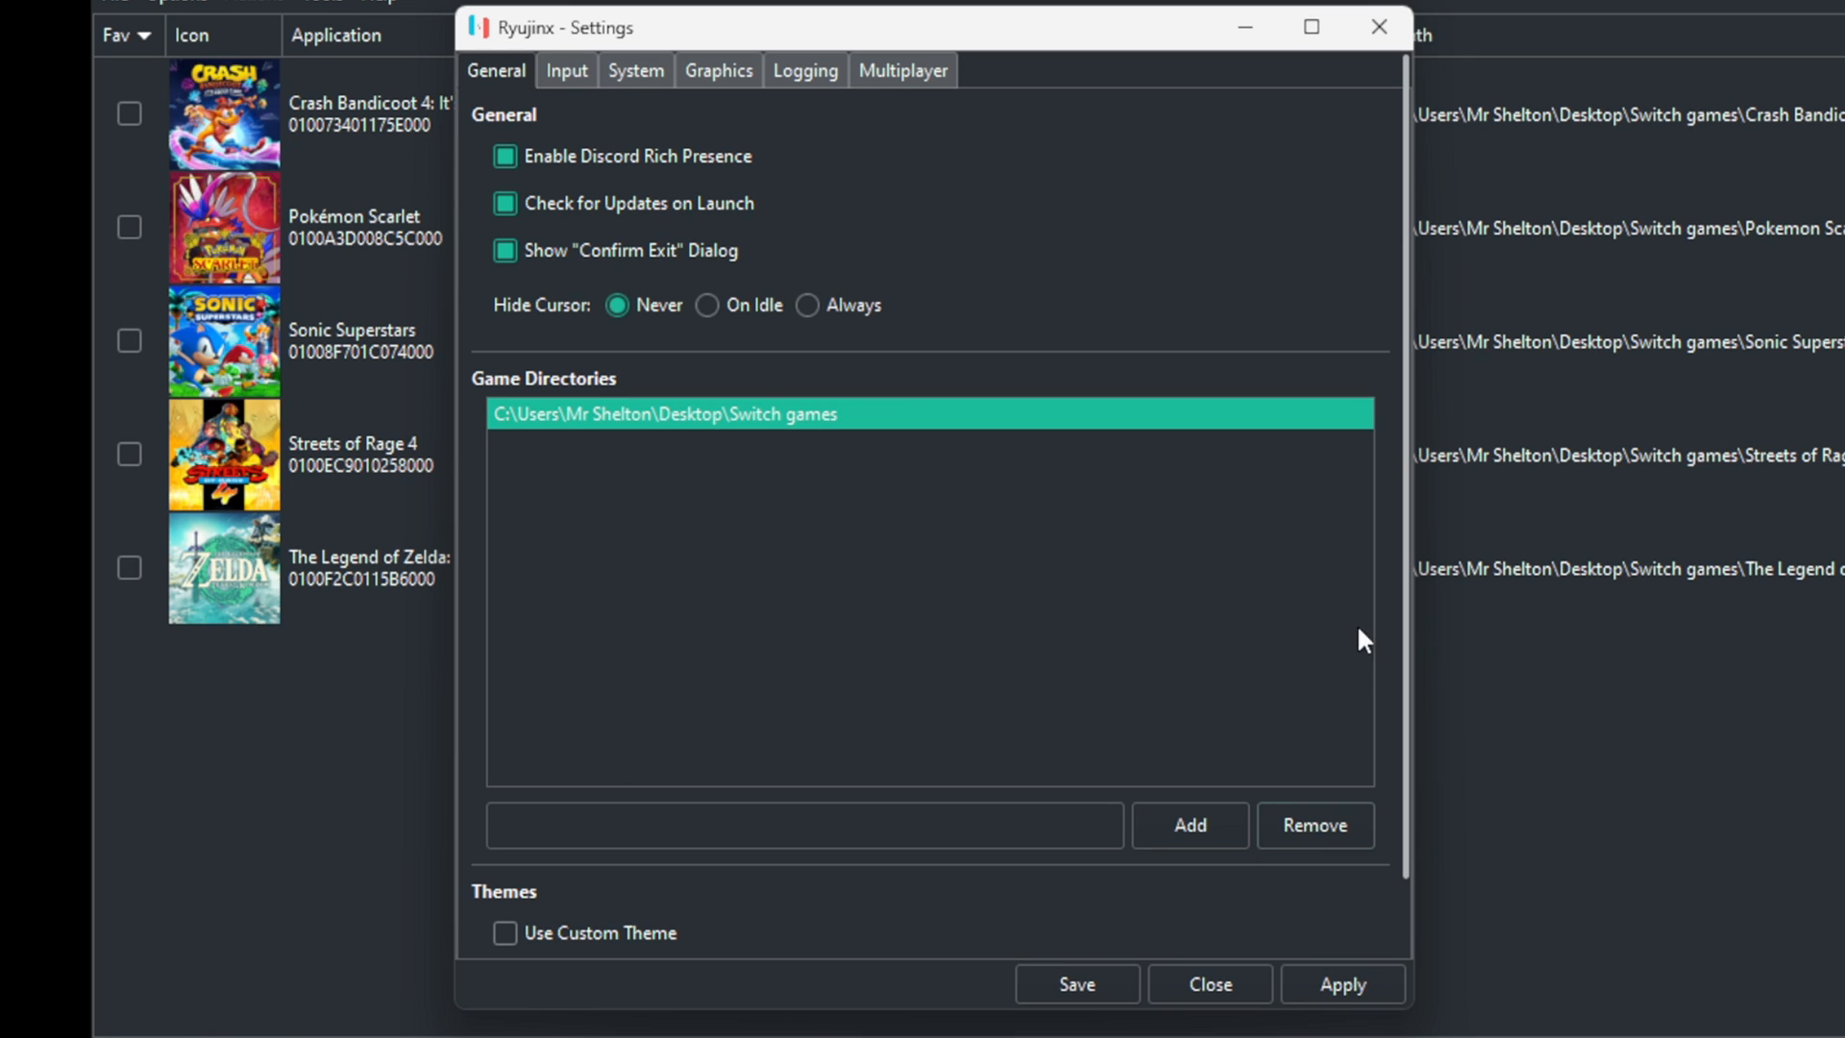
click(1378, 26)
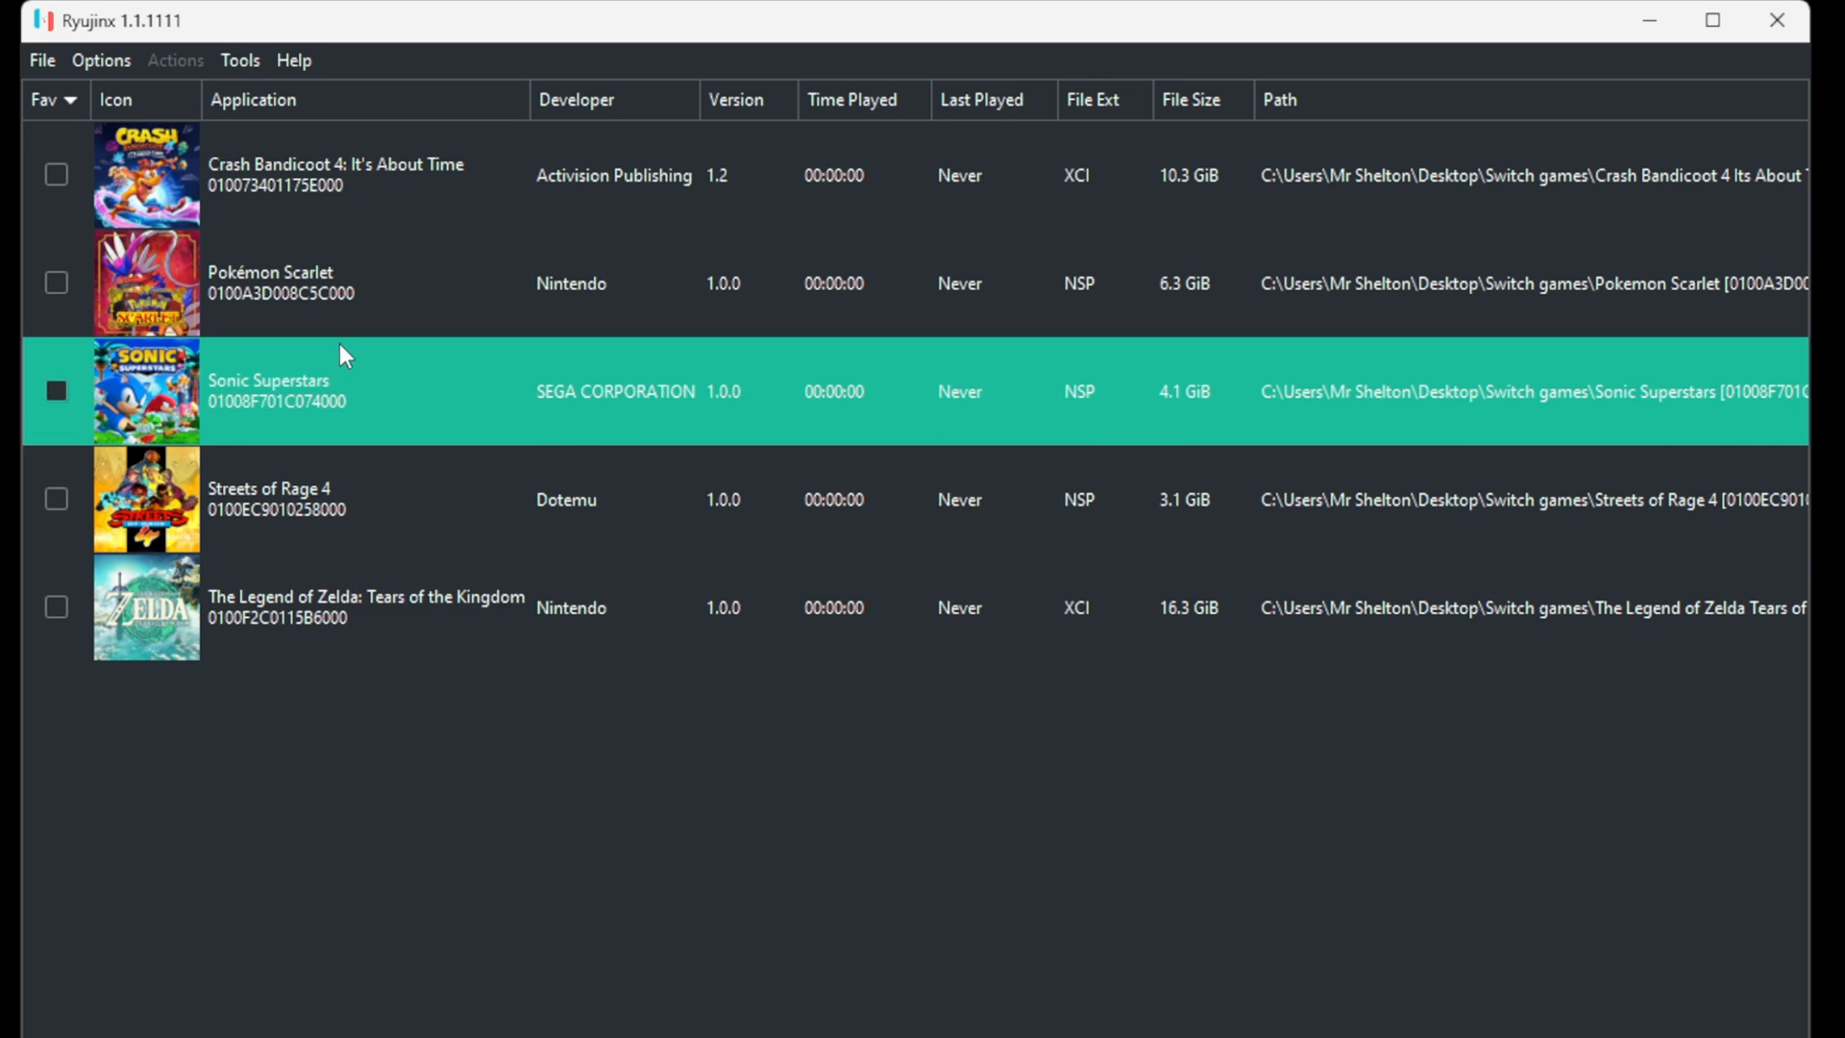
Step: Add the Pokémon Scarlet 1.3.2 update .nsp from Desktop via Manage Title Updates and save
right_click(282, 288)
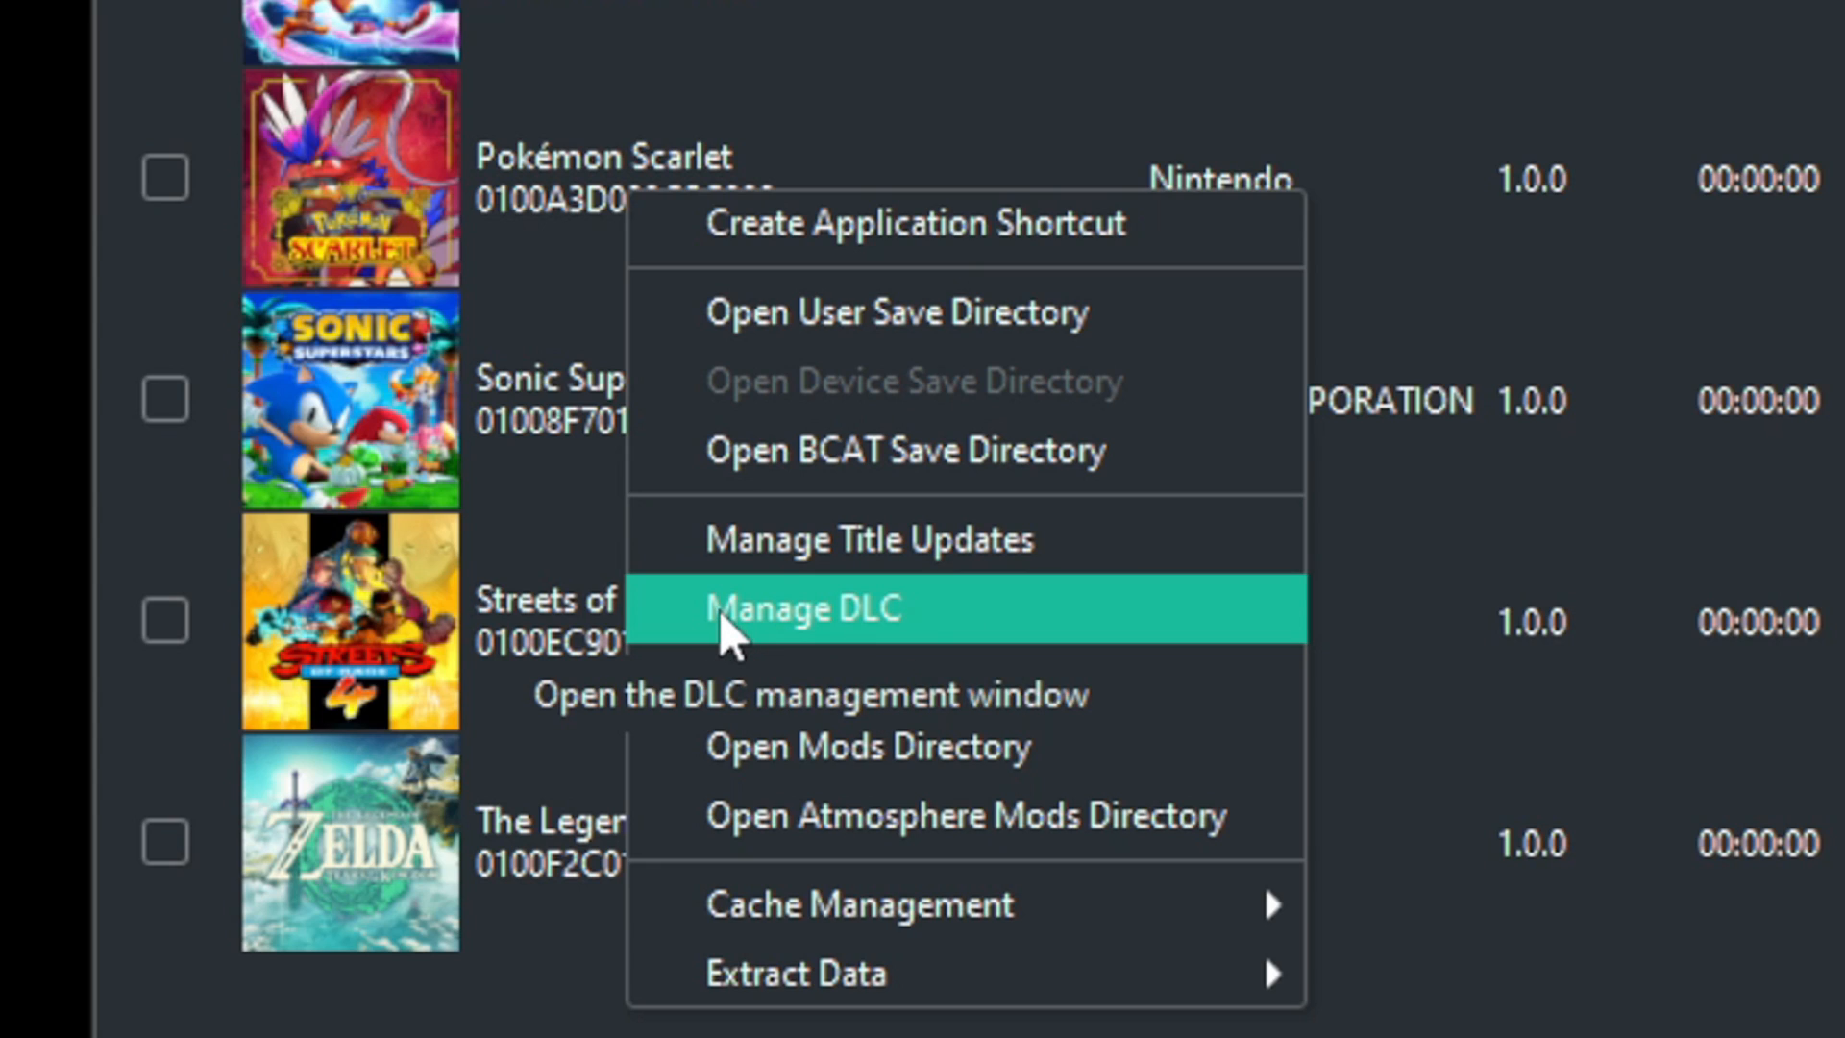
click(728, 555)
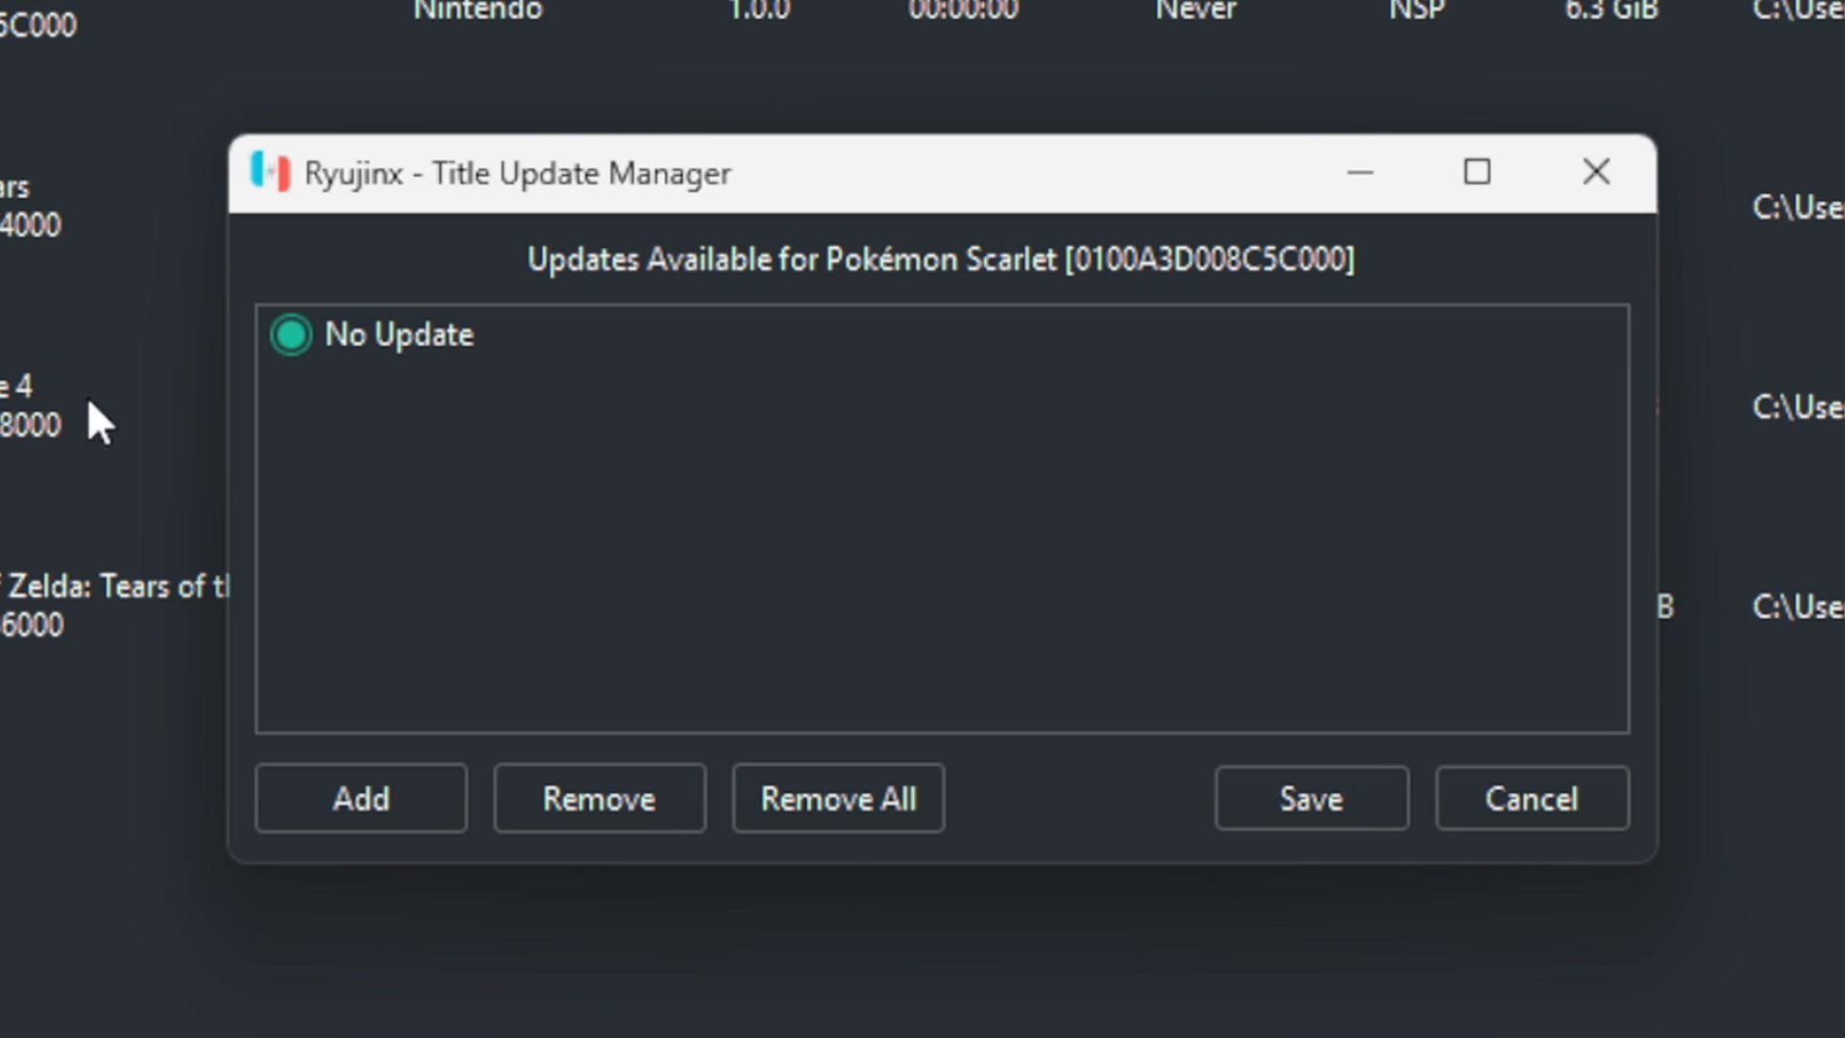
click(368, 795)
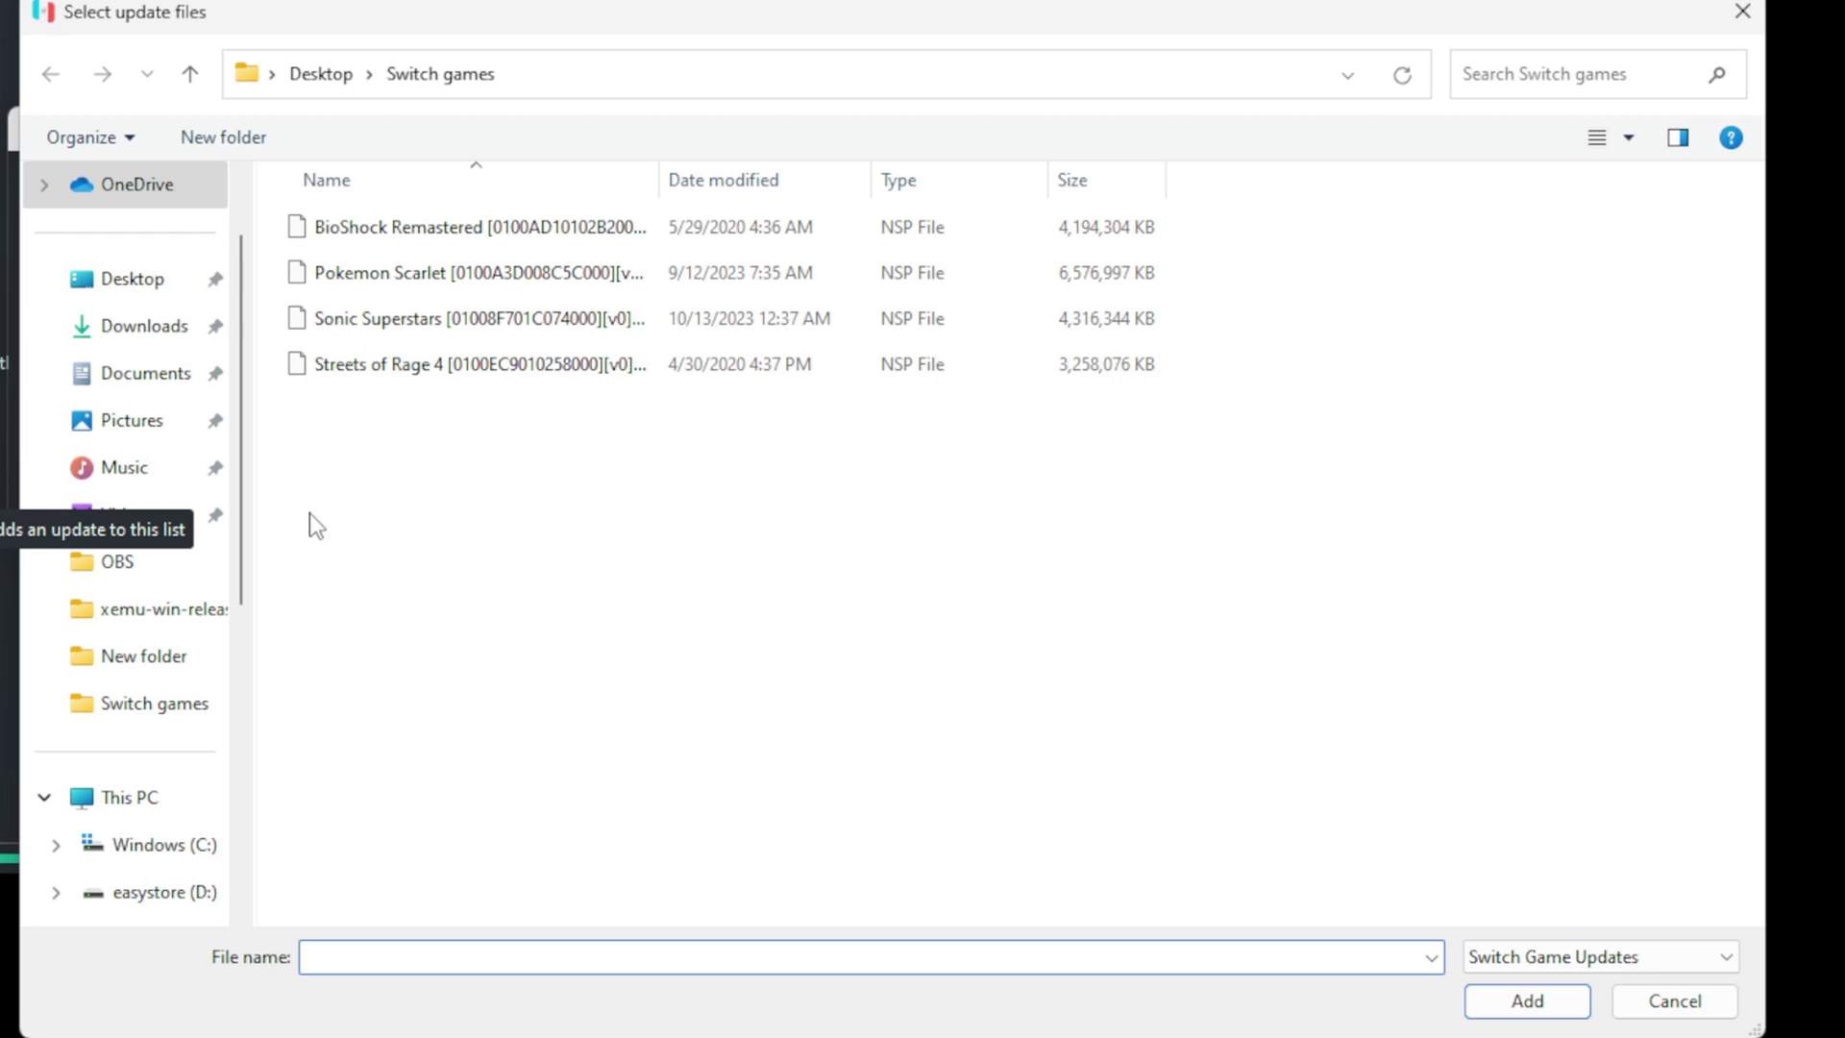
click(145, 283)
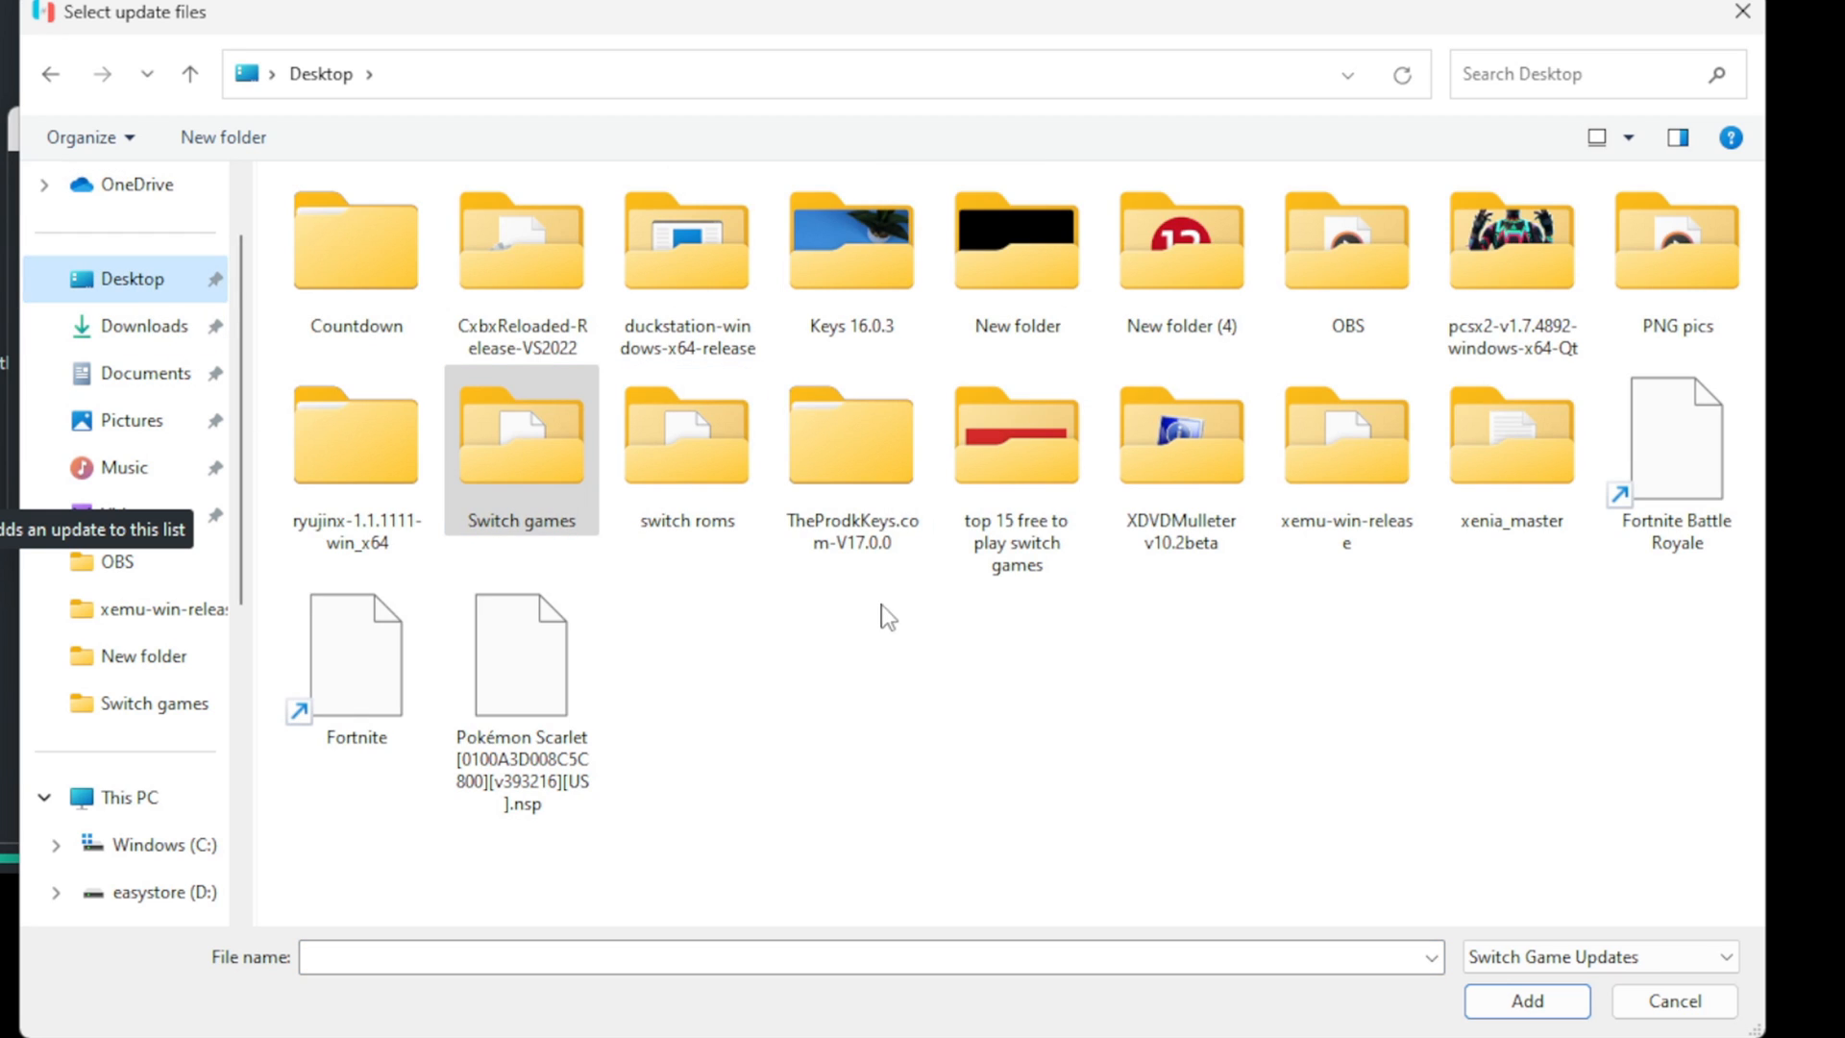
double_click(522, 663)
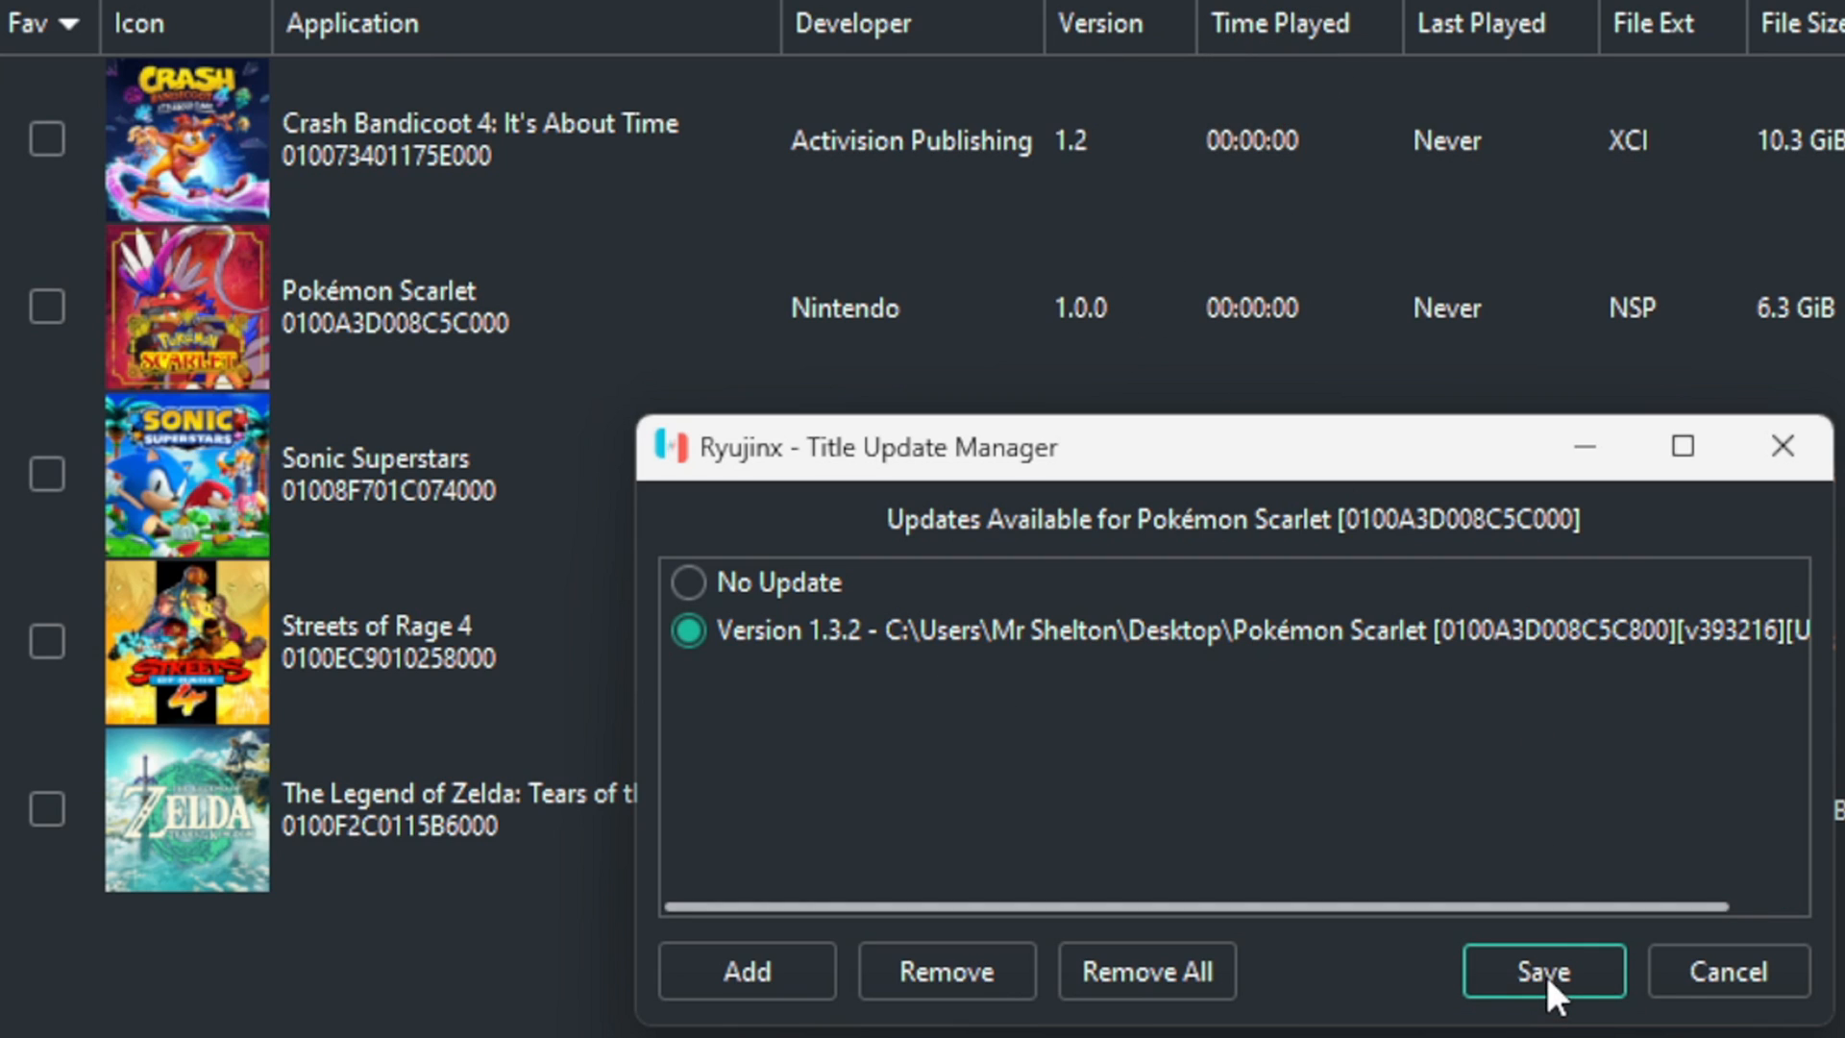
click(1544, 972)
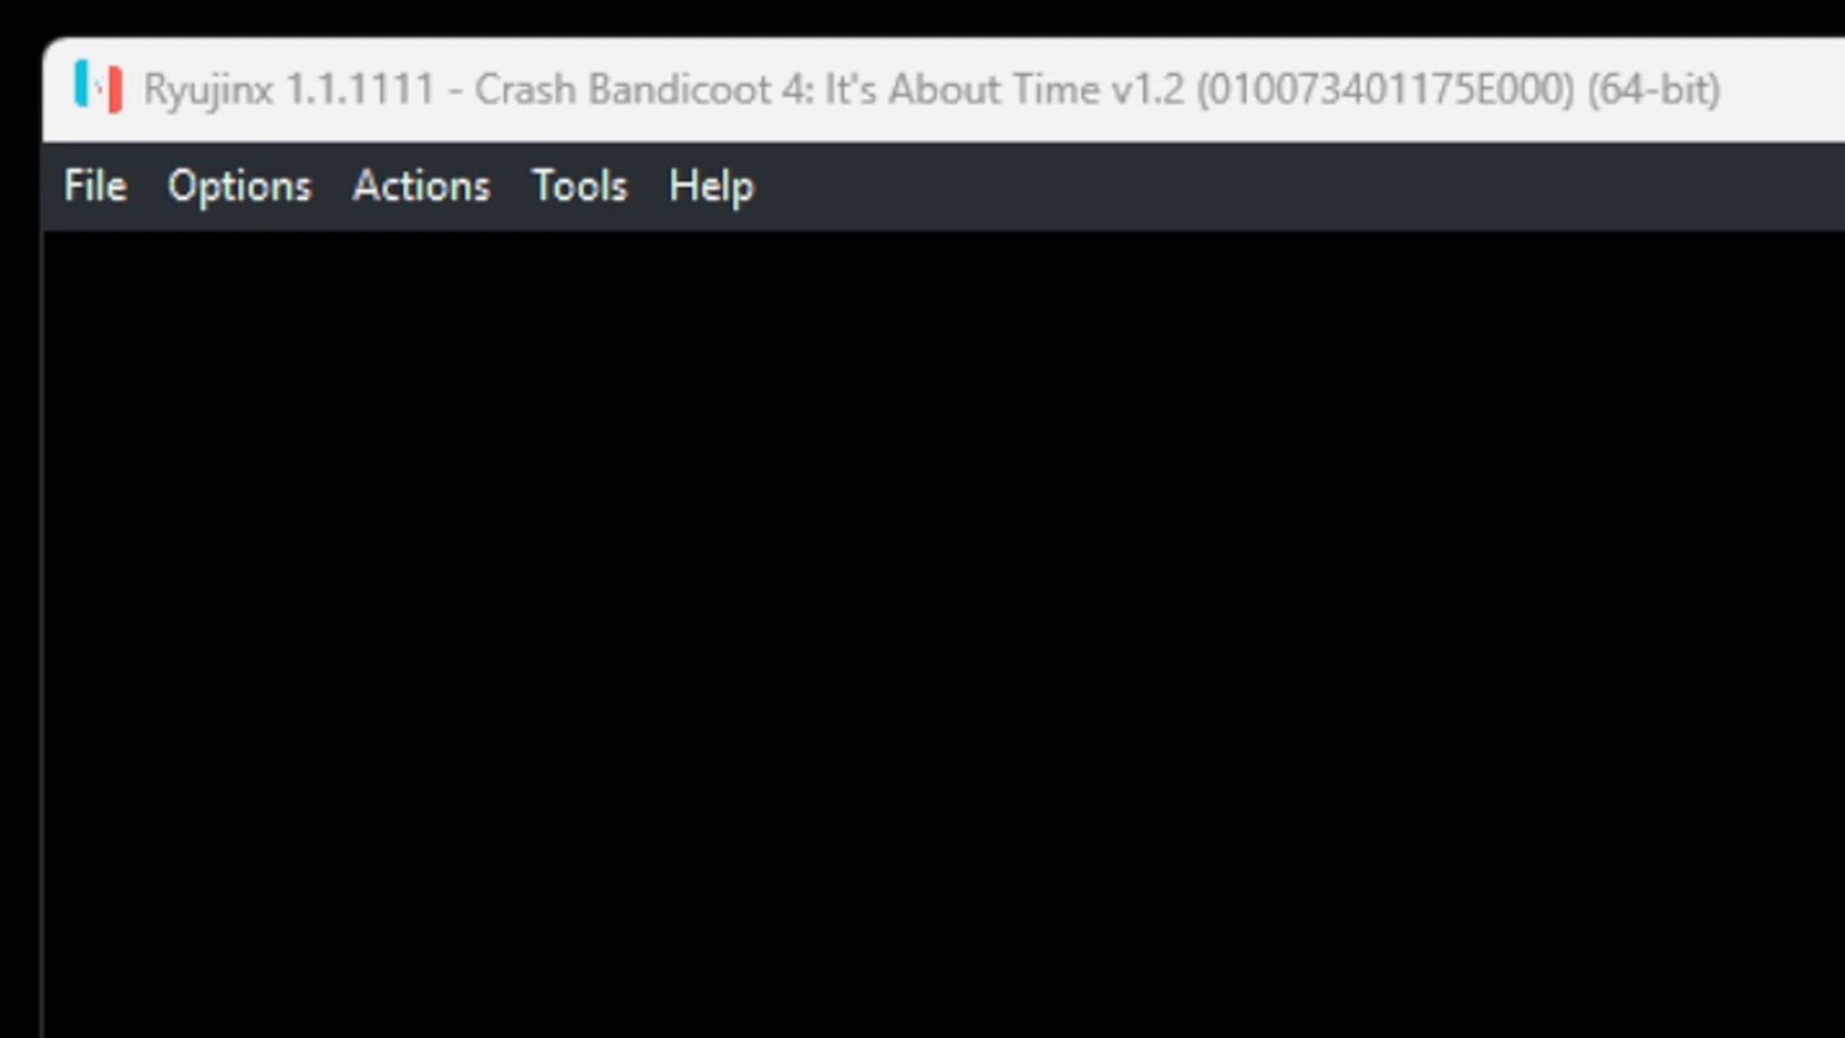
Step: Switch the running Crash Bandicoot 4 to fullscreen via Options
click(189, 195)
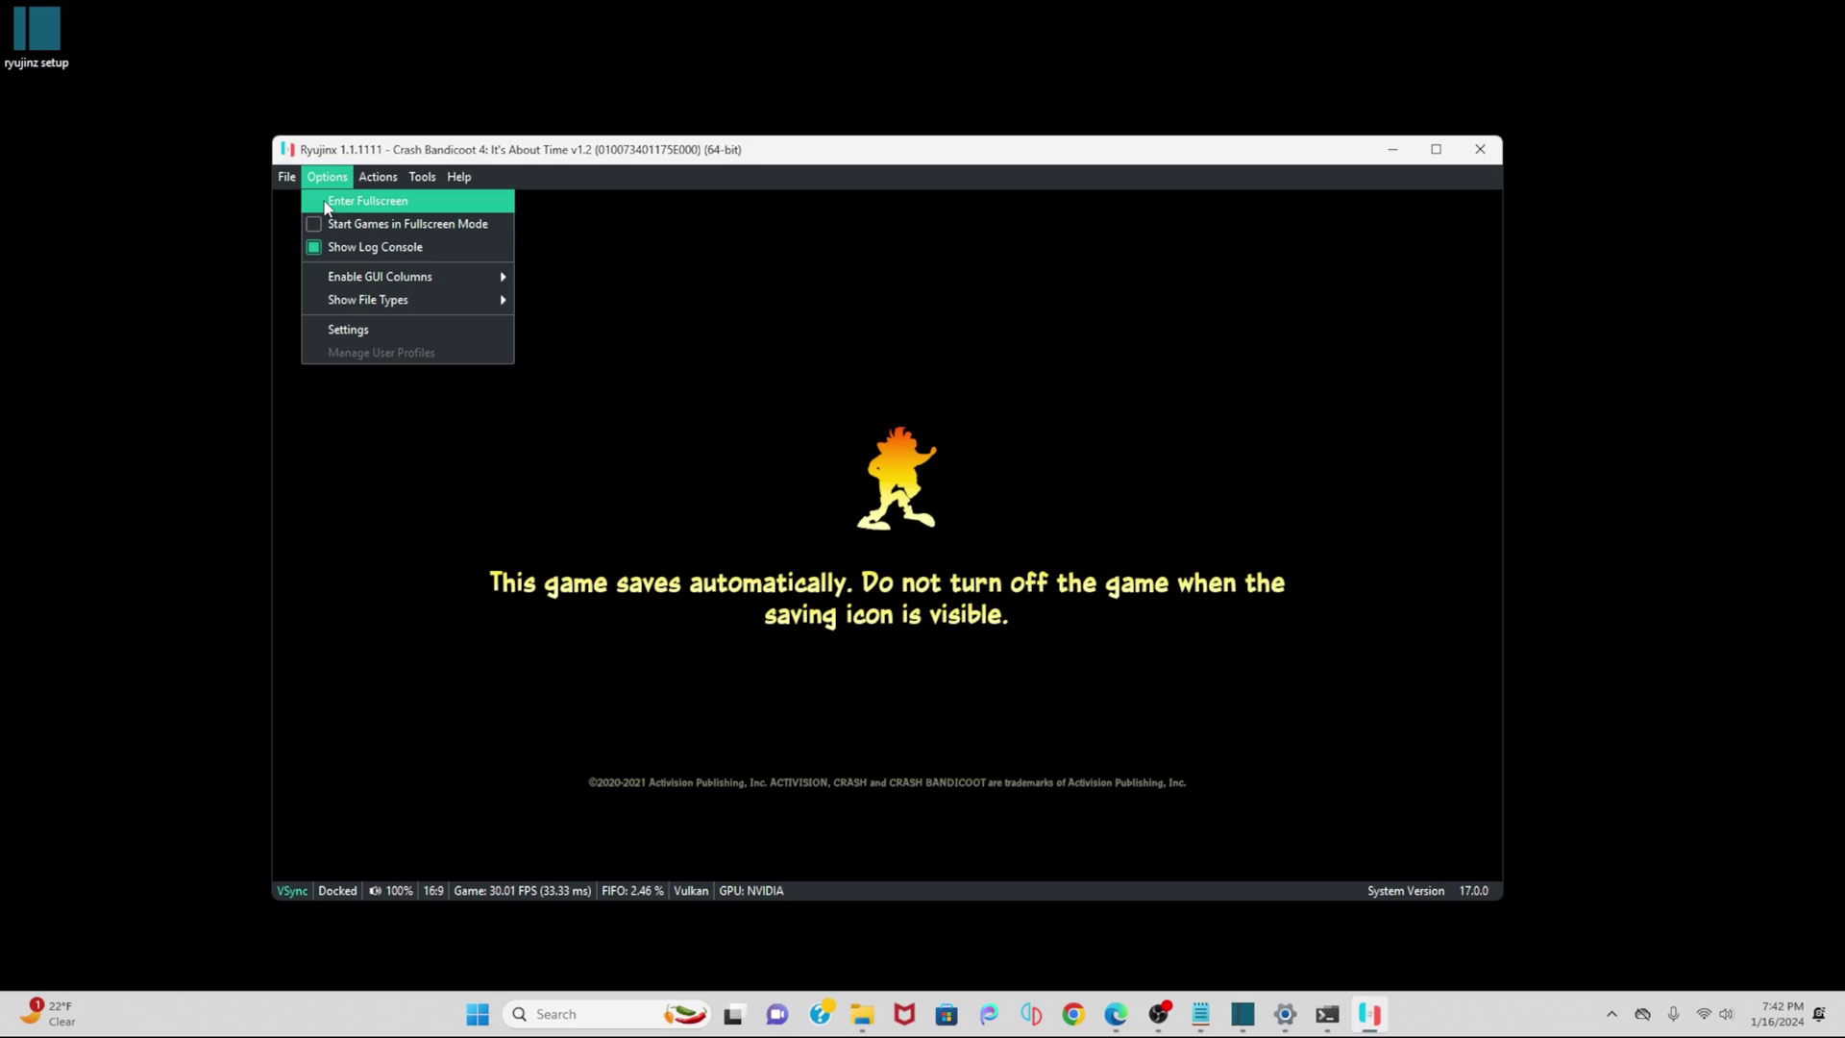
click(238, 288)
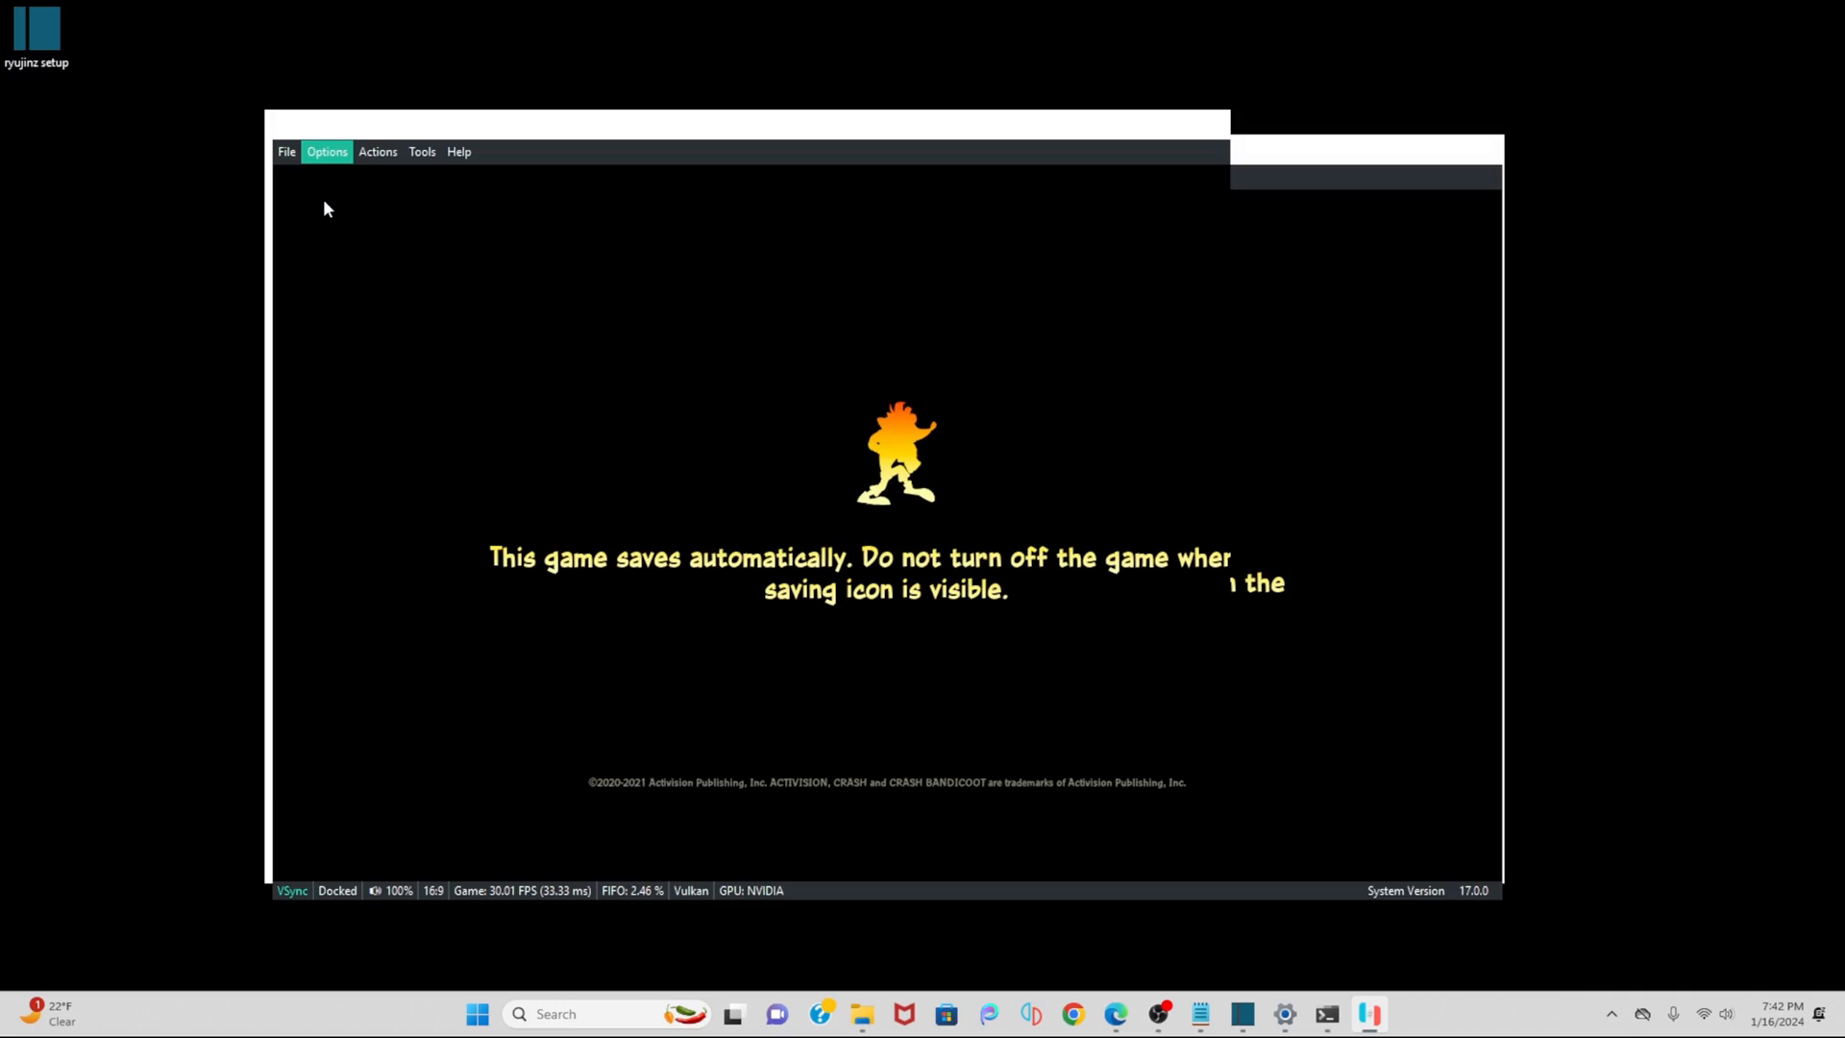